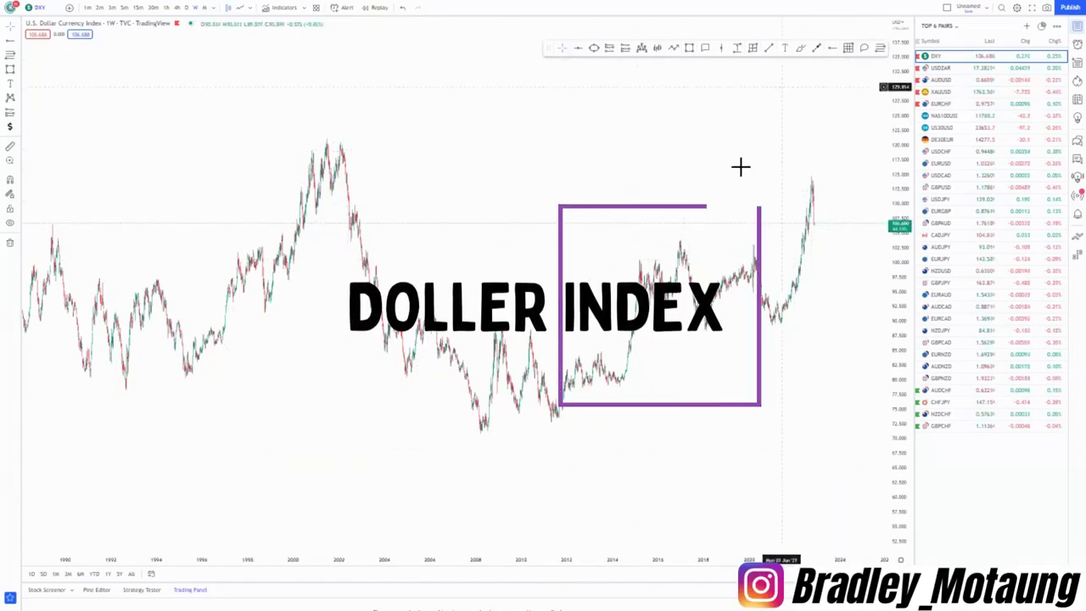
Step: Draw horizontal rays from the 2002 swing near 110, the 2002 peak near 120.5 and the 2008 low near 71
left_click(354, 205)
left_click_drag(536, 239, 485, 247)
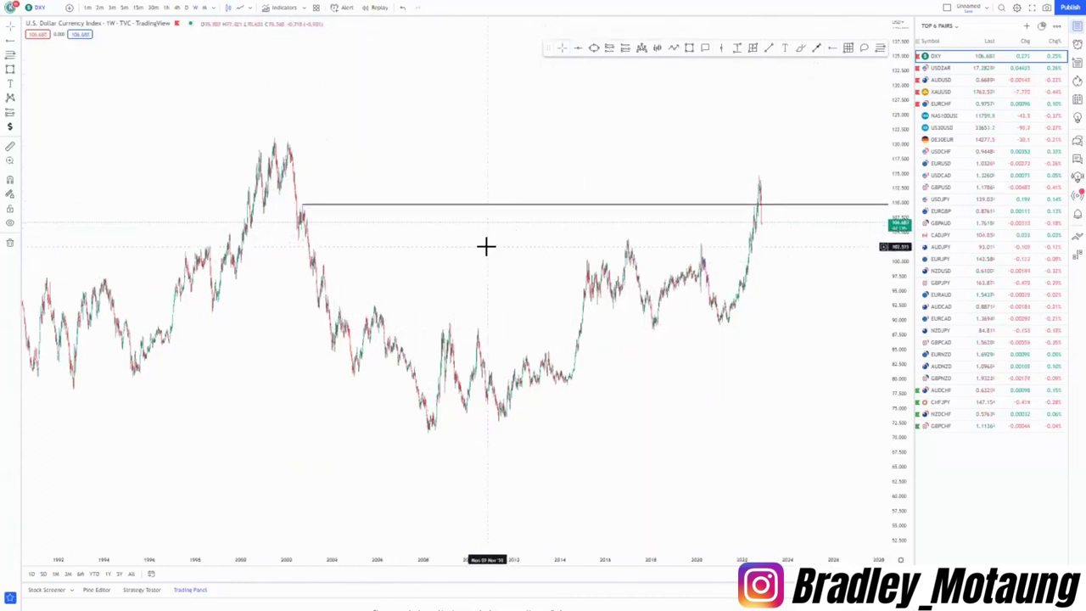
left_click(284, 141)
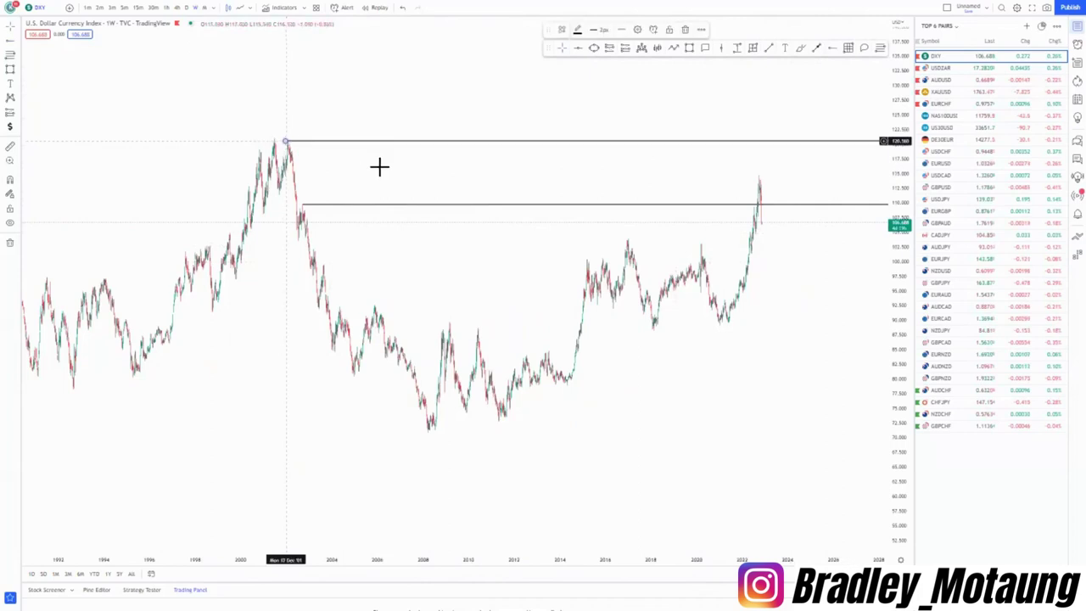
left_click(424, 432)
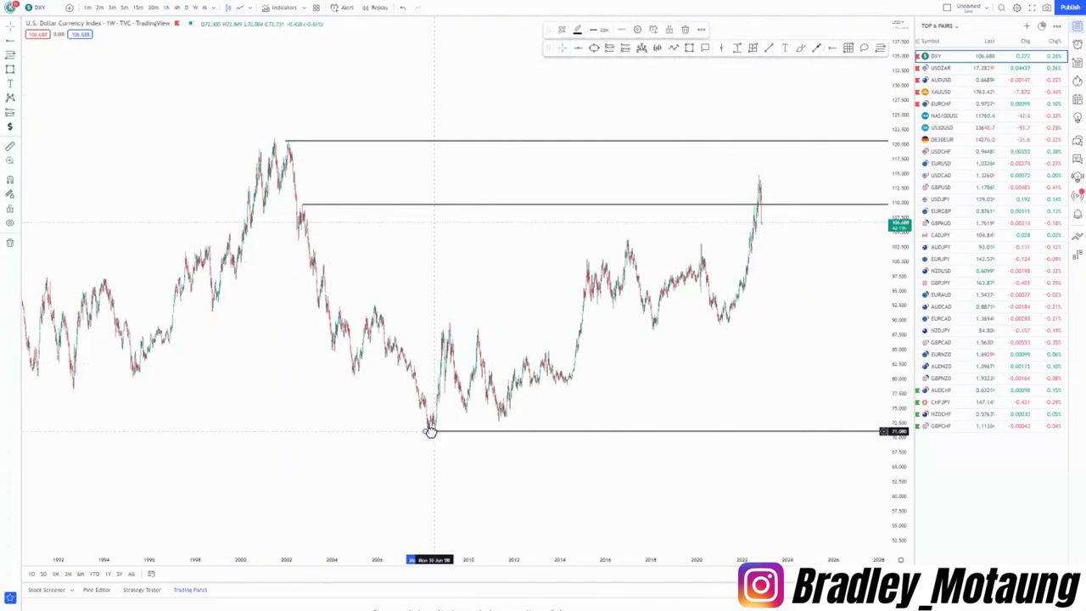
left_click_drag(430, 431, 431, 433)
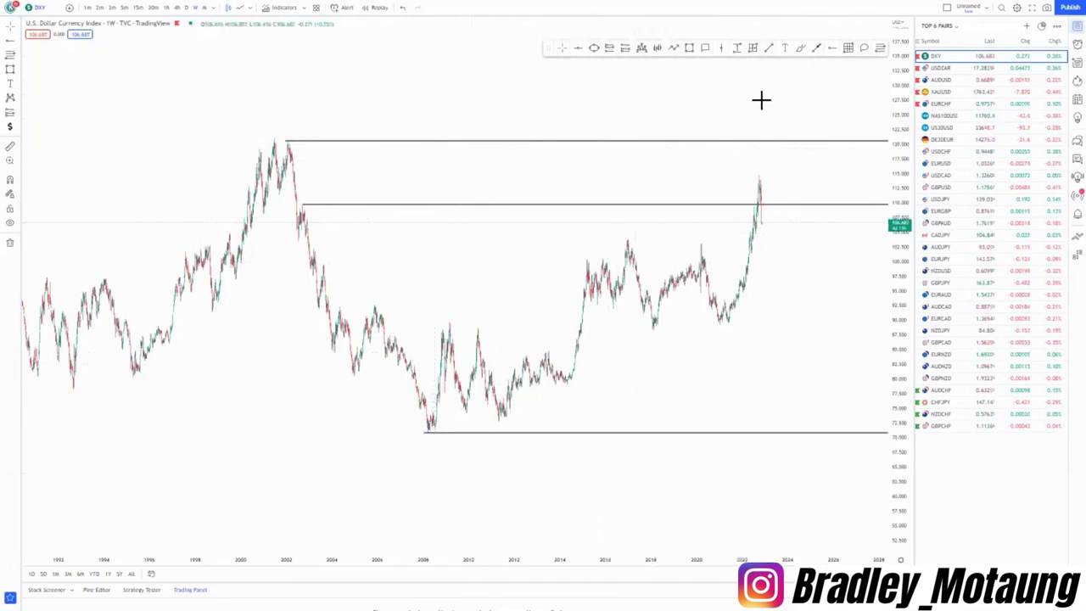
Step: Draw a rising channel with trend lines from the 2008 high to the 2022 peak and from the 2011 low along the 2021 lows
key("alt+t")
left_click(440, 323)
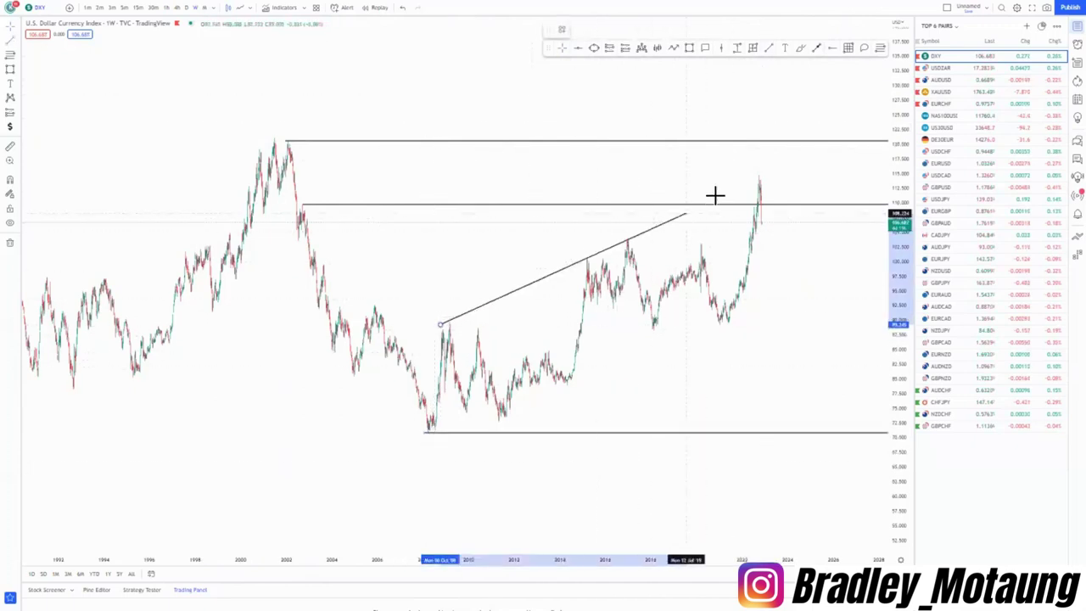
left_click(759, 175)
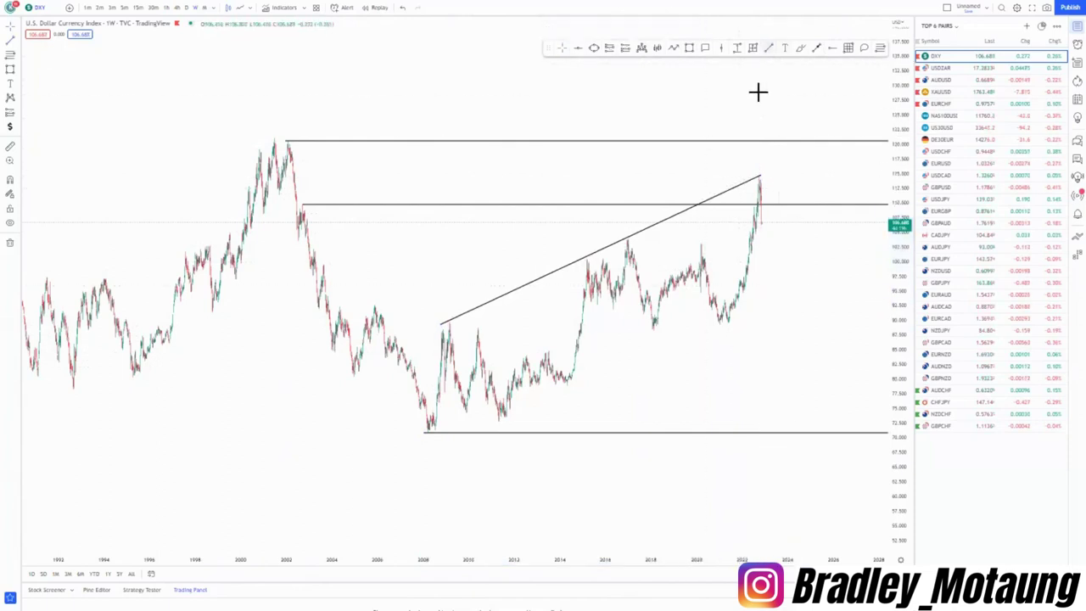
left_click(499, 422)
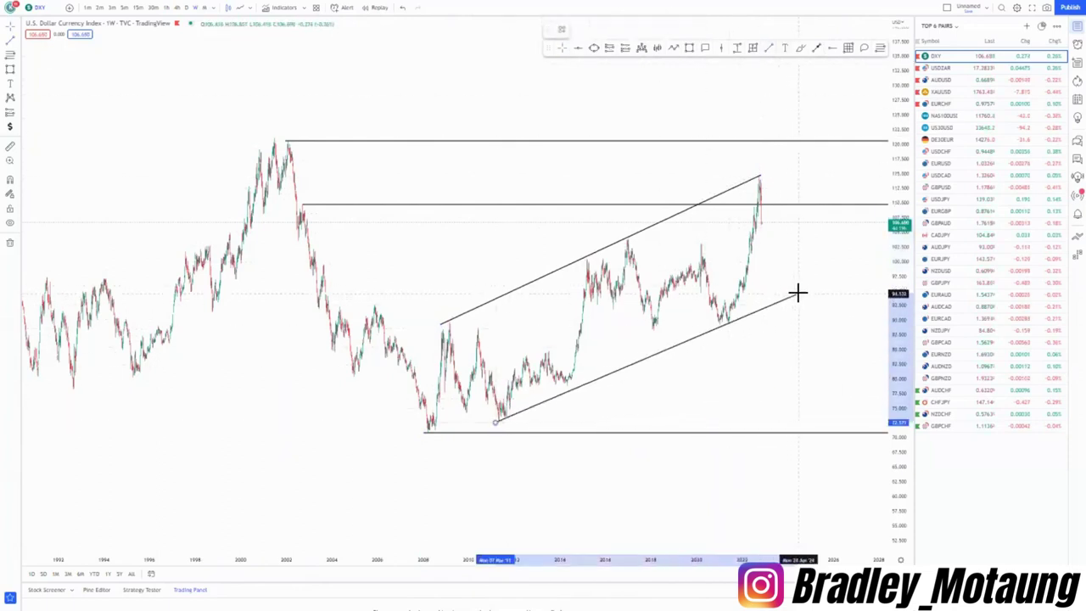
left_click(798, 293)
Step: Circle the 2002 swing at the start of the 110 ray with the Brush and delete the circle
scroll(693, 376, "up", 5)
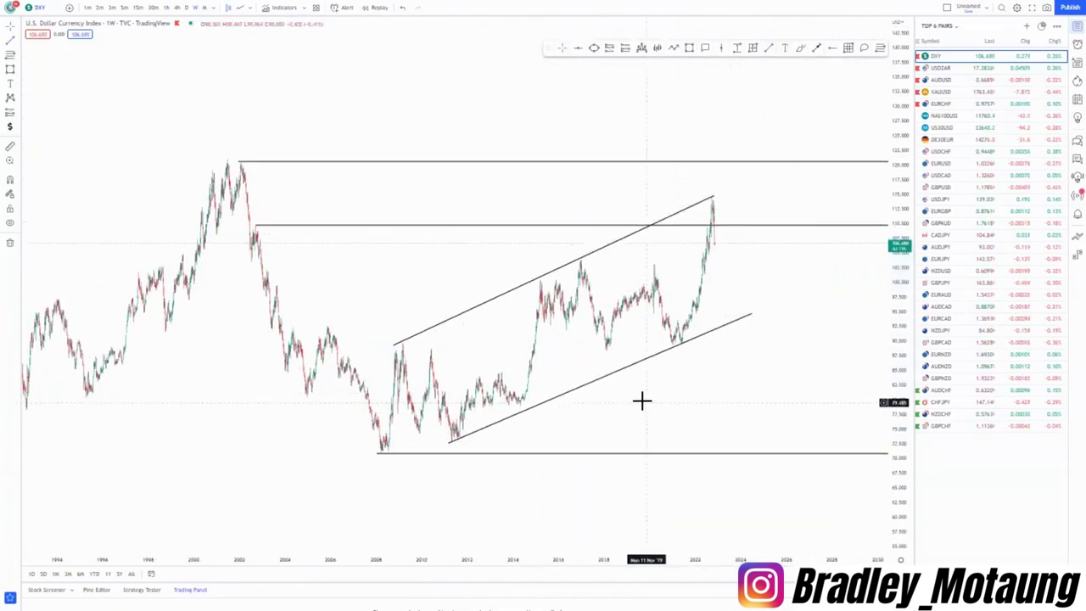
scroll(752, 394, "up", 2)
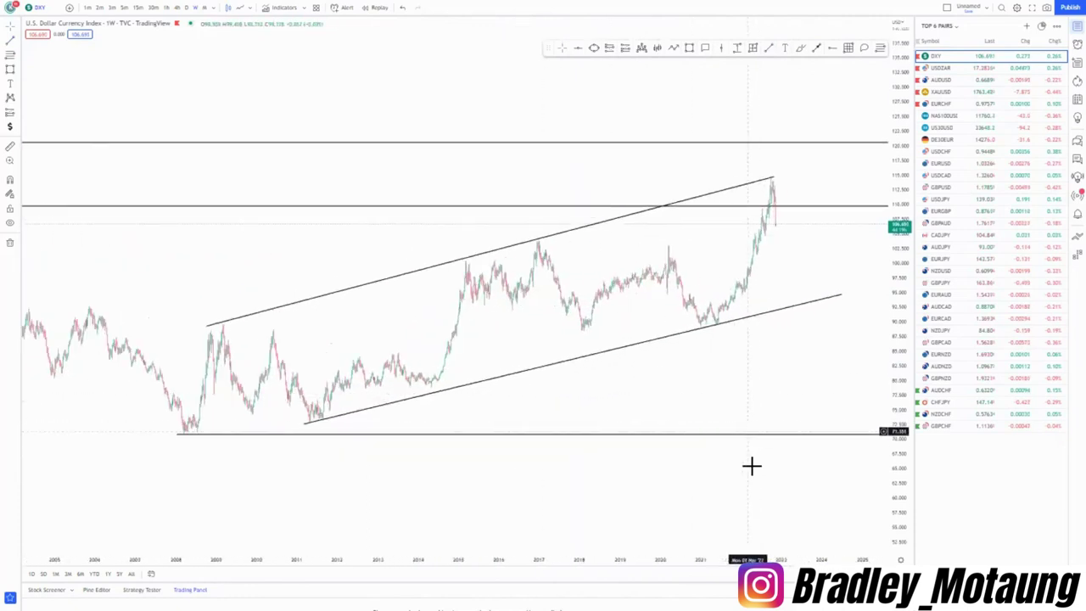
left_click_drag(908, 476, 908, 396)
scroll(690, 402, "up", 5)
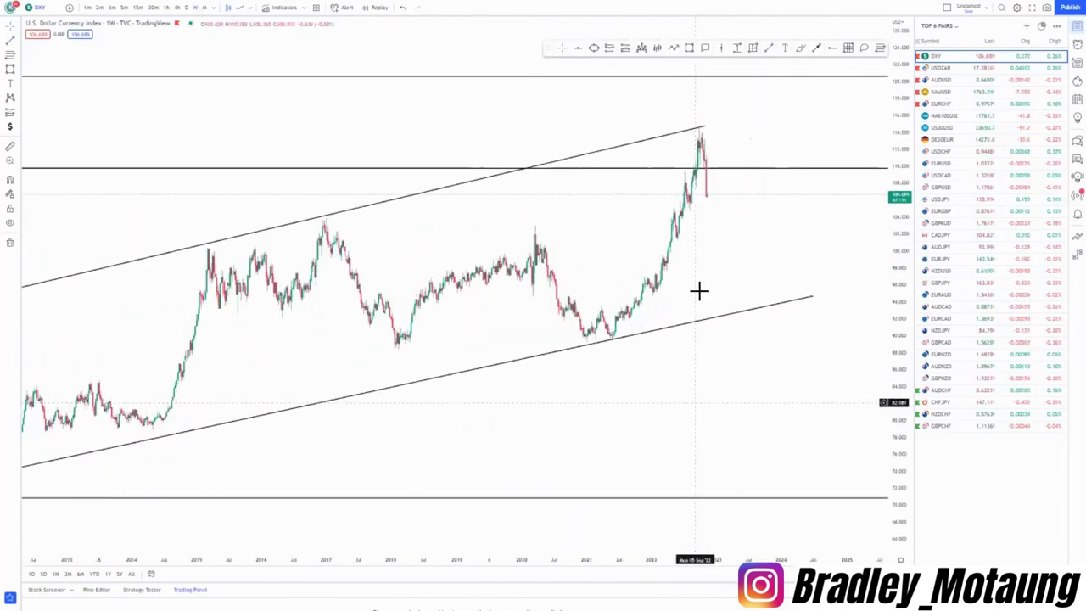
left_click_drag(675, 279, 667, 306)
scroll(447, 208, "down", 5)
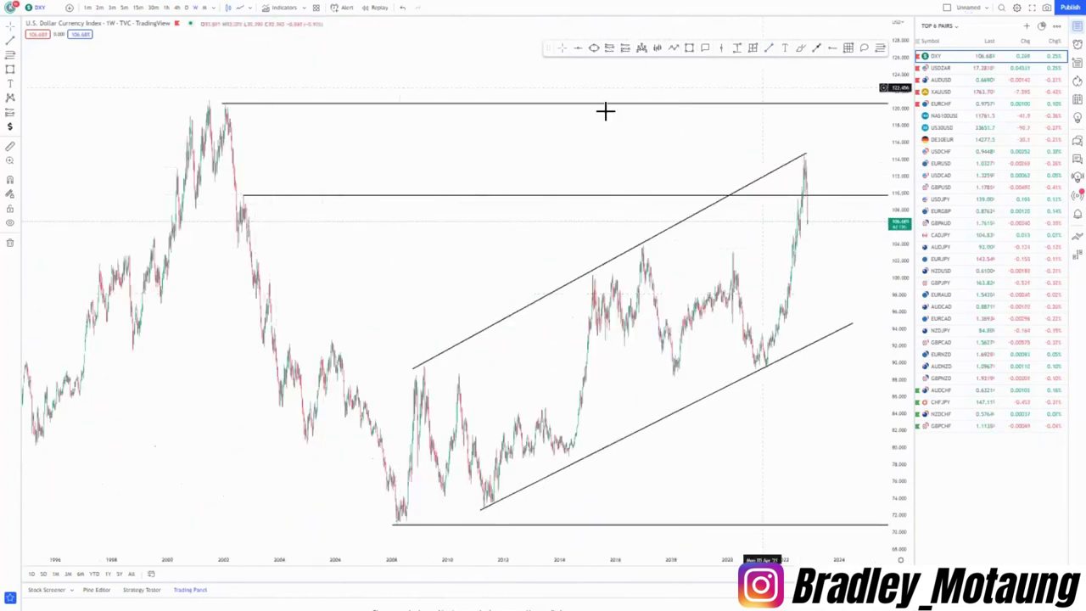
left_click(241, 195)
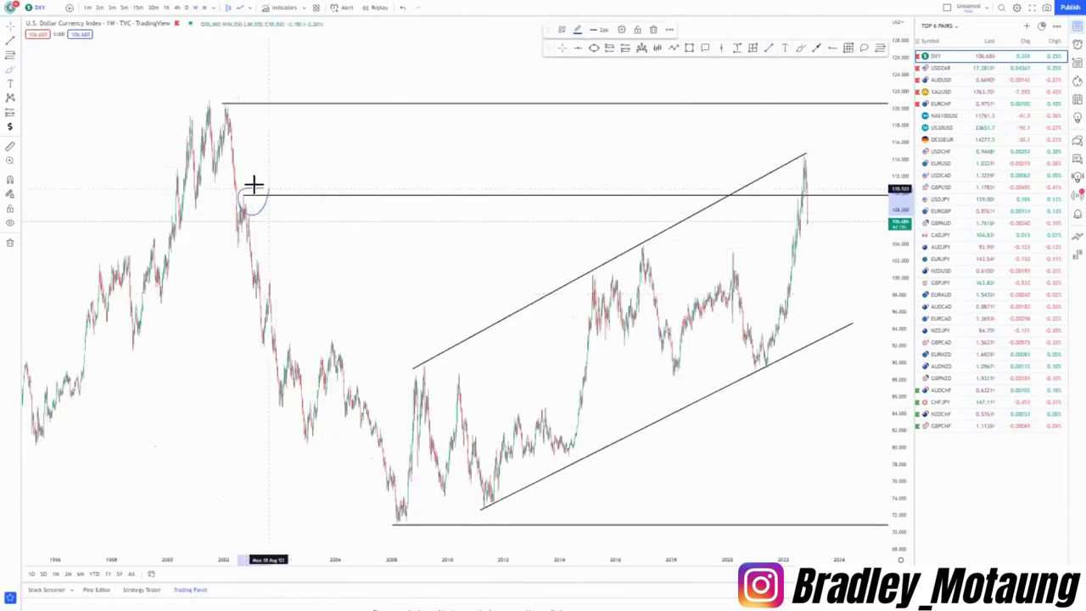
left_click(652, 30)
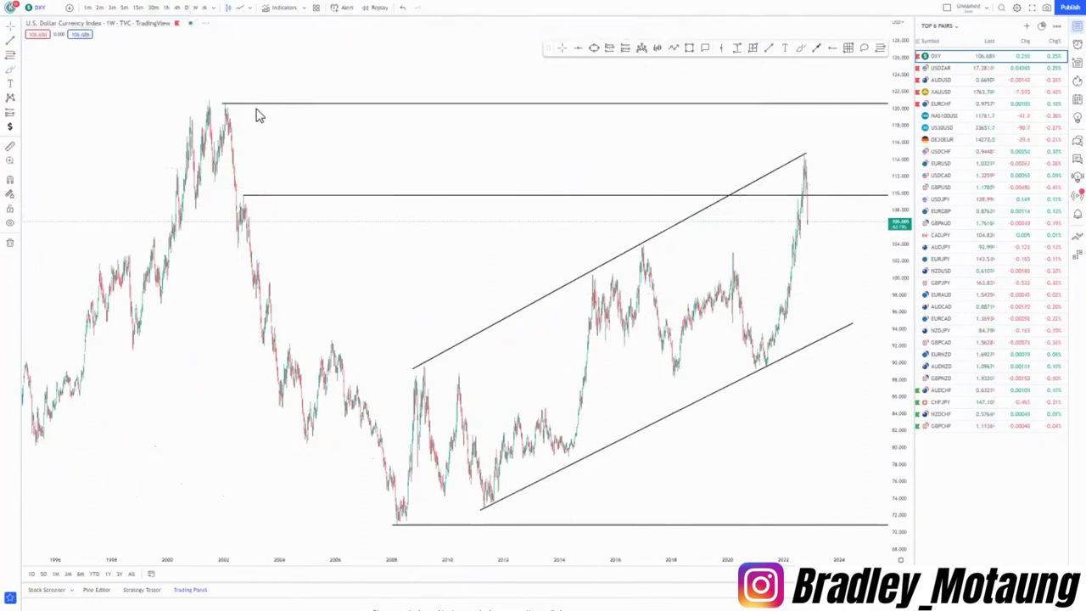
Step: On the daily chart, draw trend lines under the May–August 2022 lows and over the May–September 2022 highs
scroll(429, 255, "up", 5)
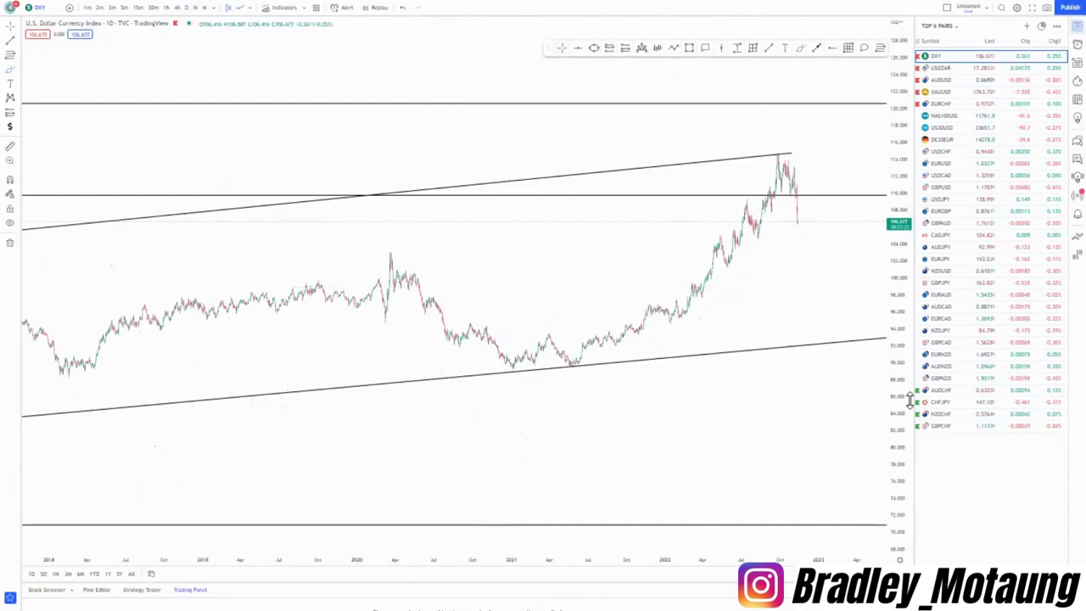
scroll(800, 310, "up", 5)
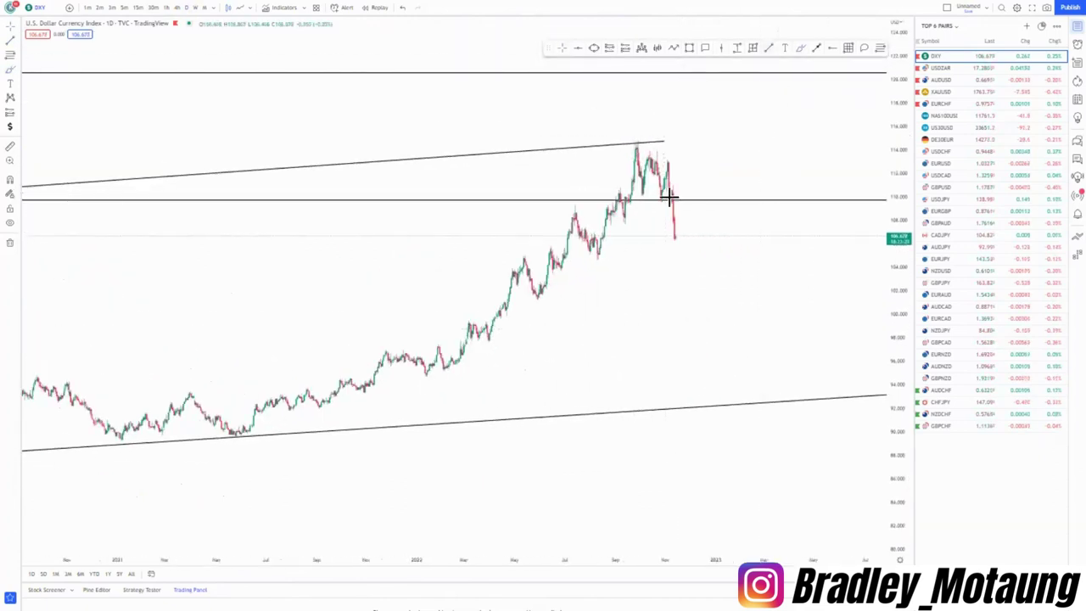
left_click_drag(533, 300, 681, 202)
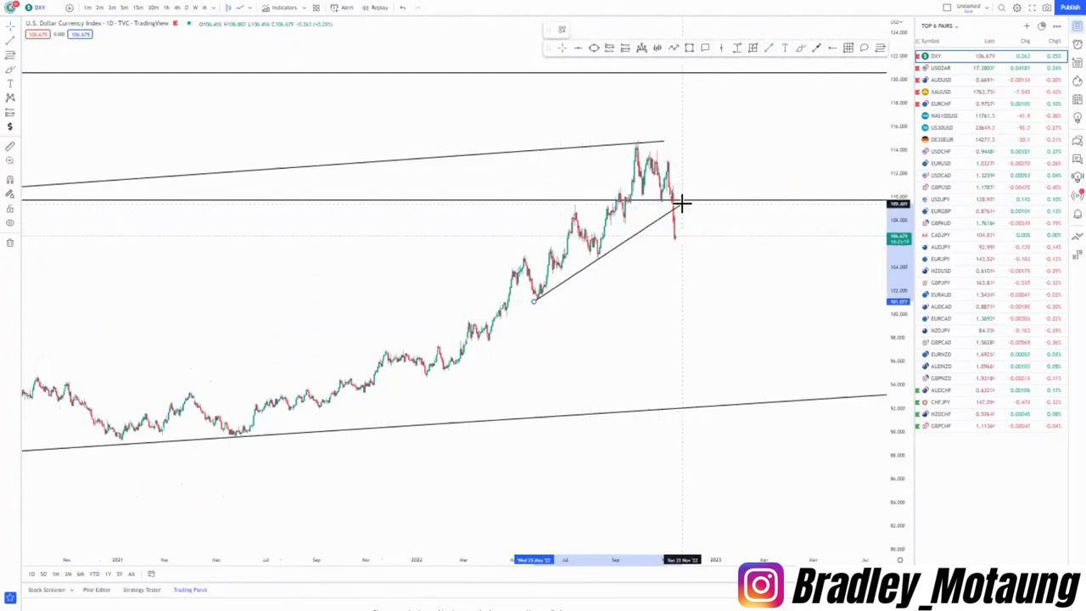
left_click(630, 276)
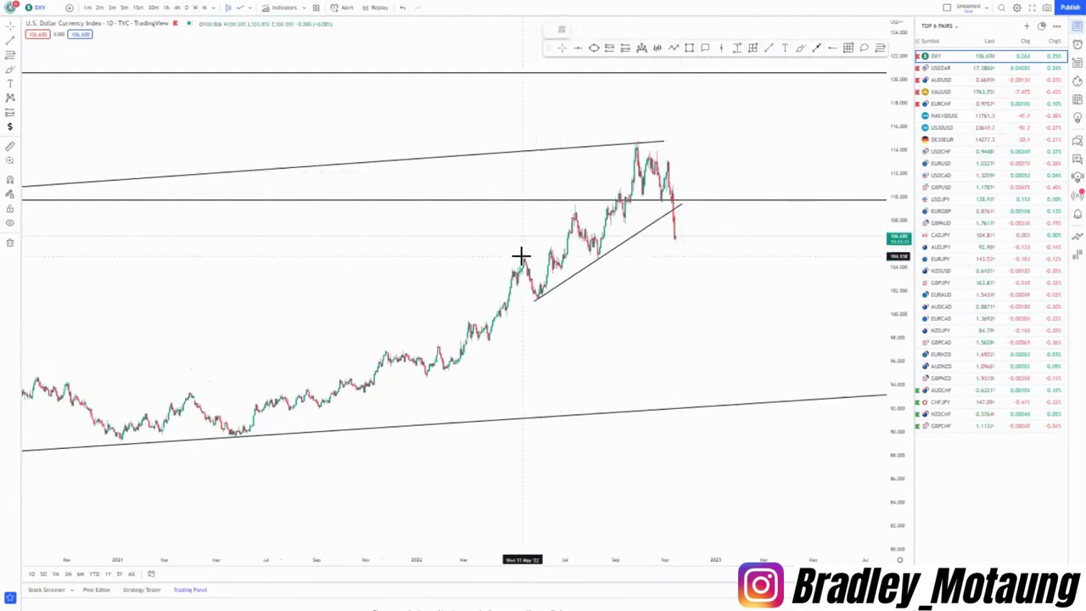
left_click_drag(521, 255, 641, 141)
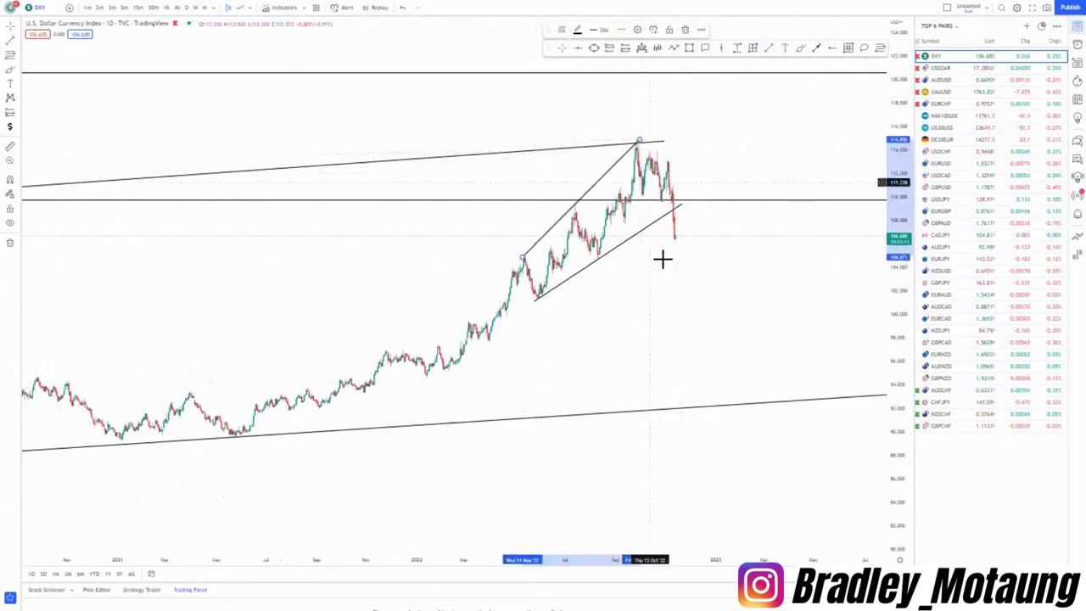
left_click(653, 263)
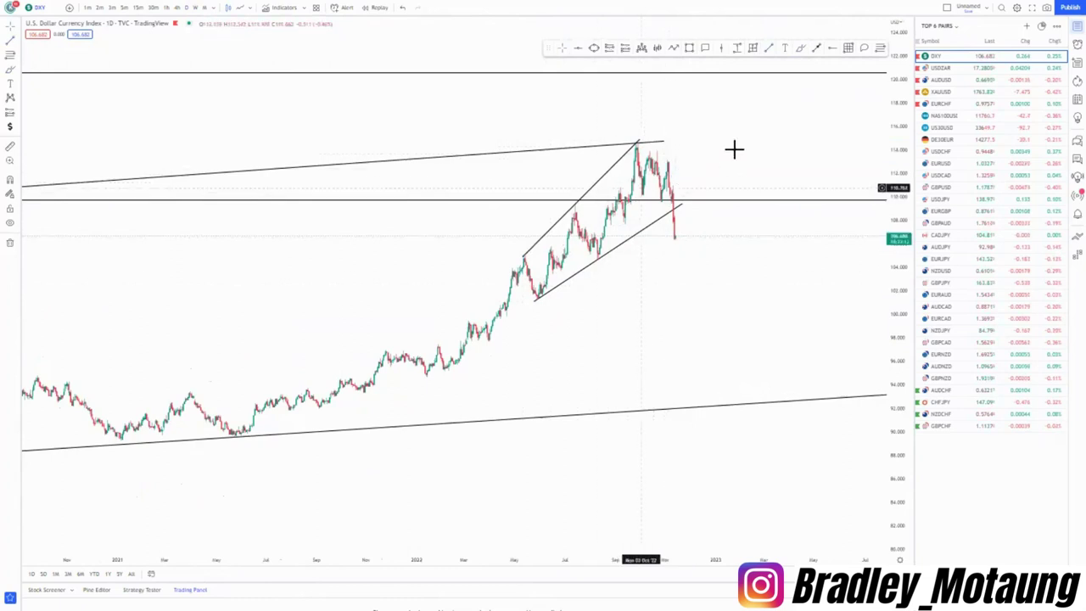
Step: Add a horizontal ray from the May 2022 low near 101 and remove the ray near 110
left_click(536, 298)
scroll(691, 335, "down", 3)
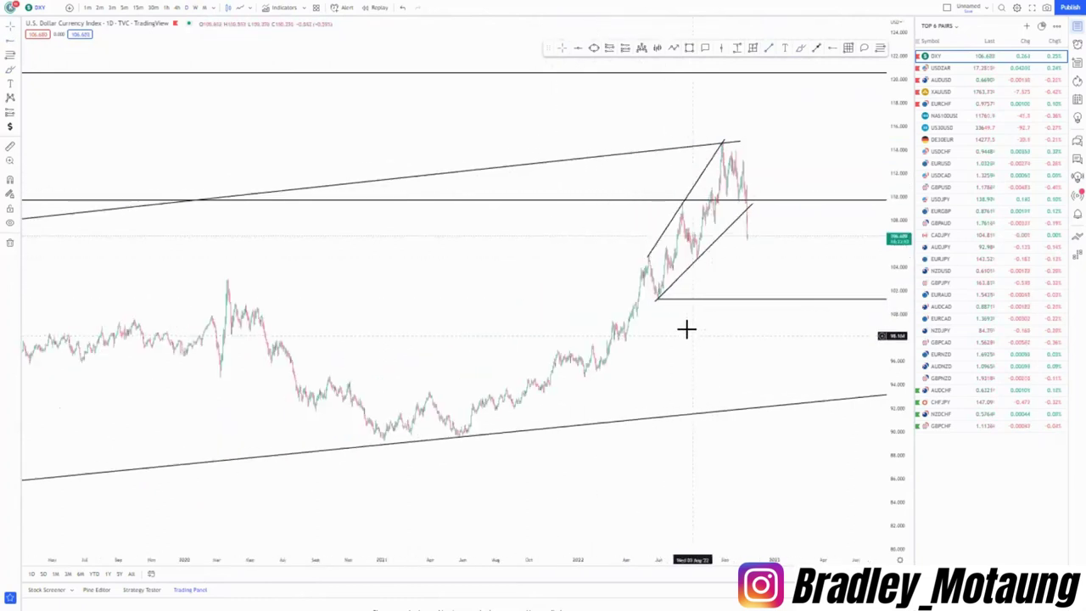
left_click(623, 202)
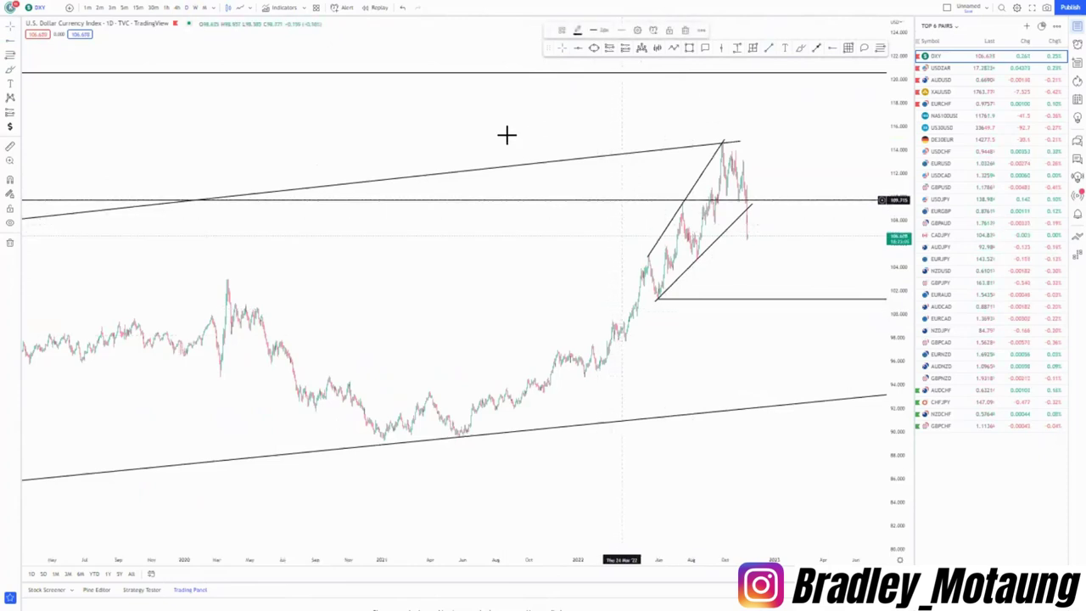
Step: Switch the chart to the 4-hour timeframe and shorten the lower 2022 trend line to end at the November breakdown
left_click(175, 8)
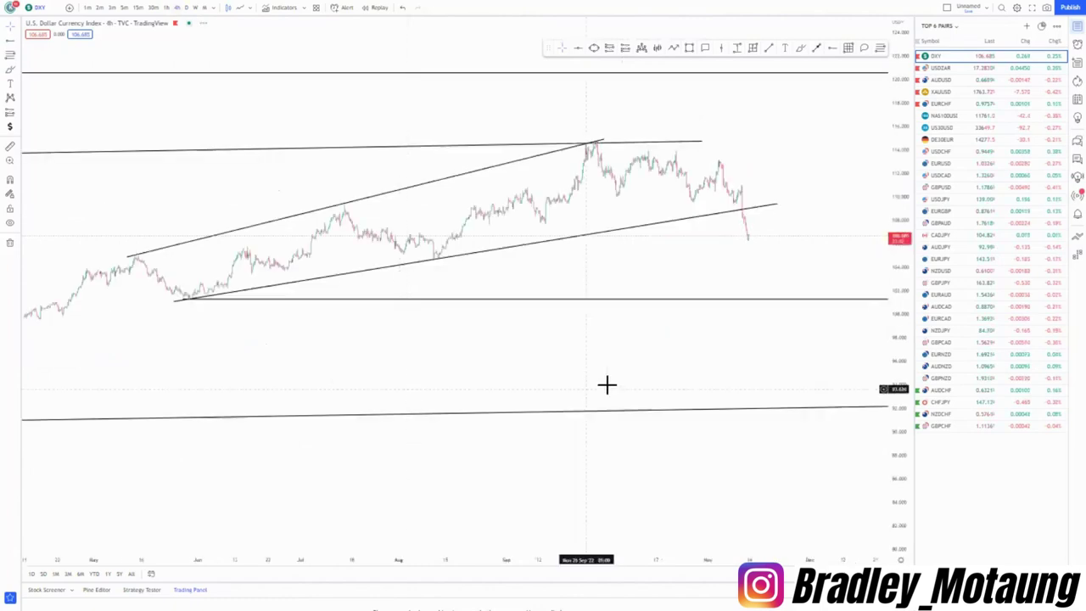
left_click_drag(897, 470, 896, 319)
left_click_drag(519, 334, 501, 394)
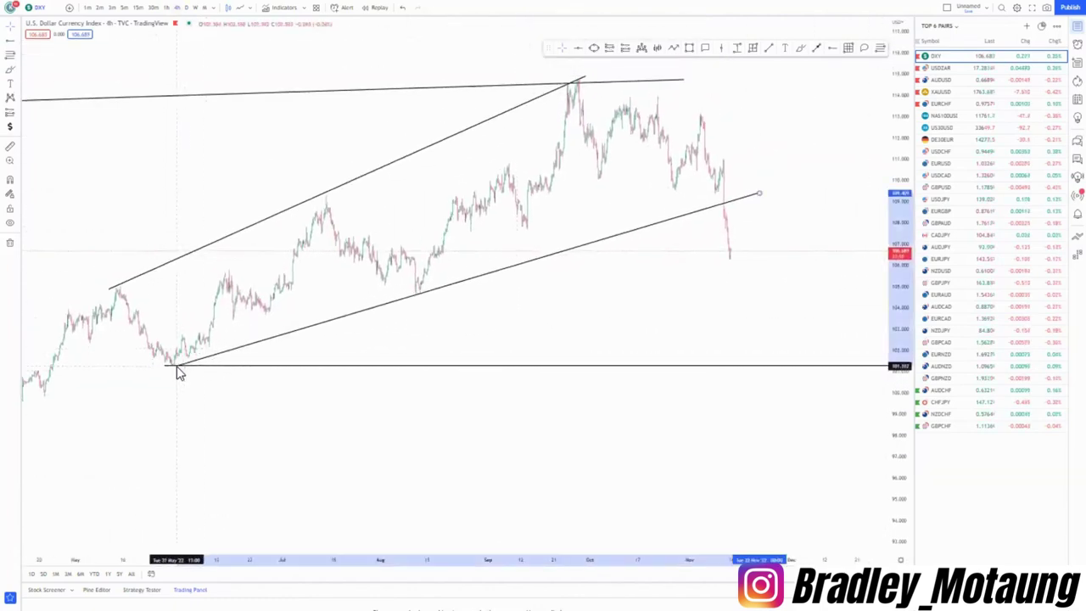
left_click_drag(281, 385, 246, 436)
scroll(341, 419, "up", 3)
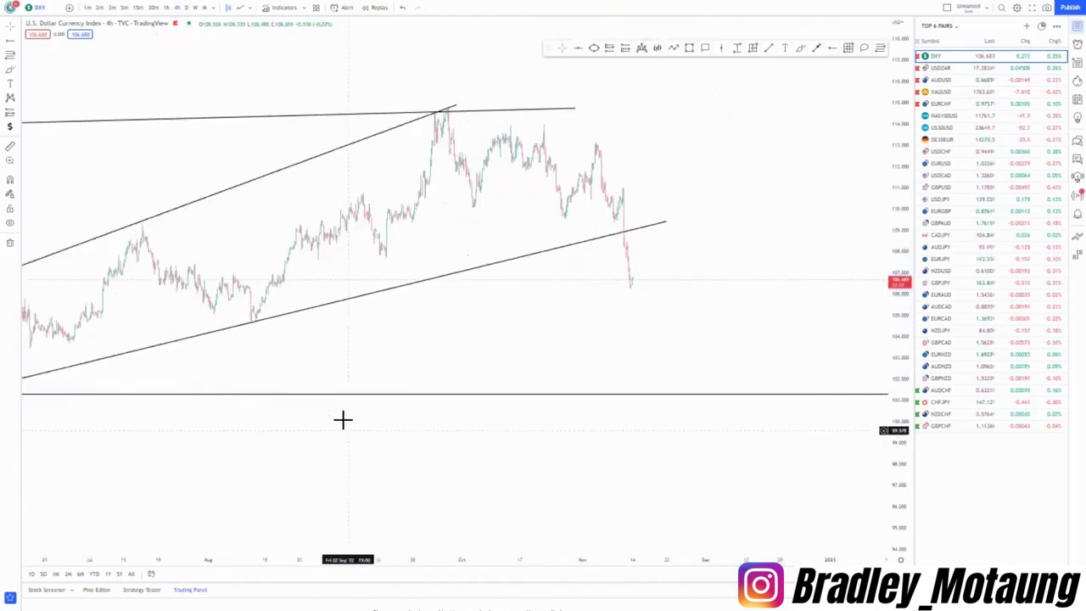
left_click_drag(388, 335, 487, 405)
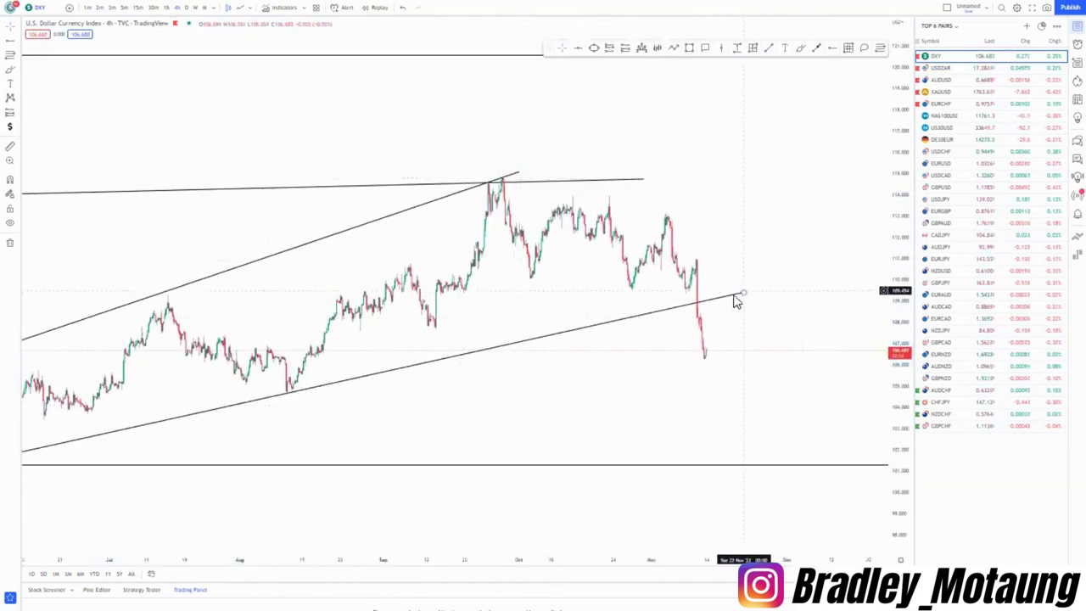
left_click_drag(741, 294, 702, 307)
left_click(662, 384)
Step: Draw a small rising channel along the September 2022 rally, with one trend line under the lows and one over the highs
scroll(679, 398, "down", 2)
scroll(679, 398, "up", 2)
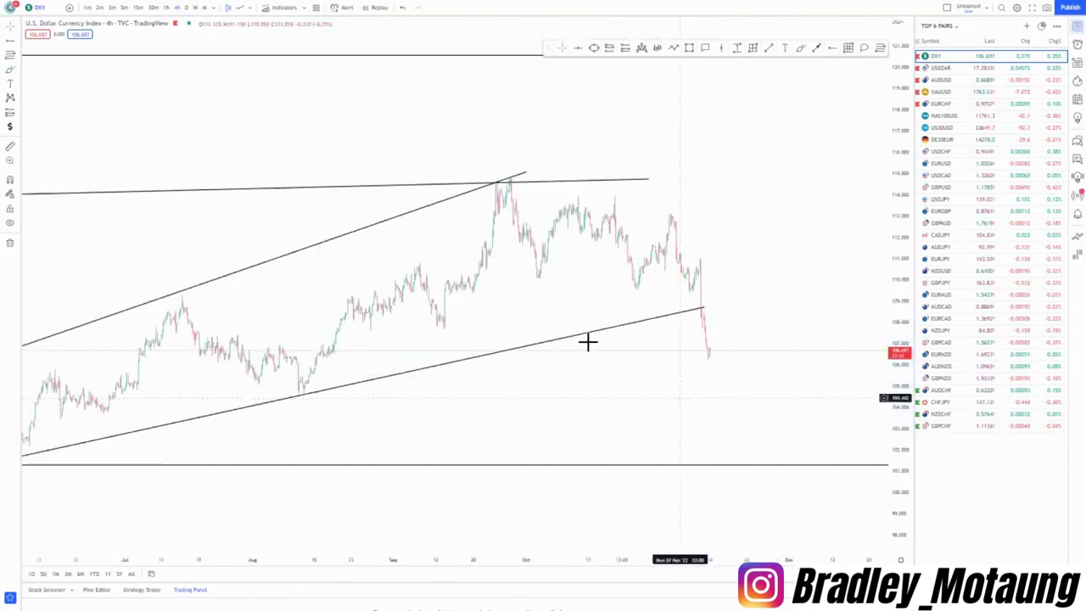
scroll(573, 328, "up", 2)
left_click_drag(450, 302, 553, 327)
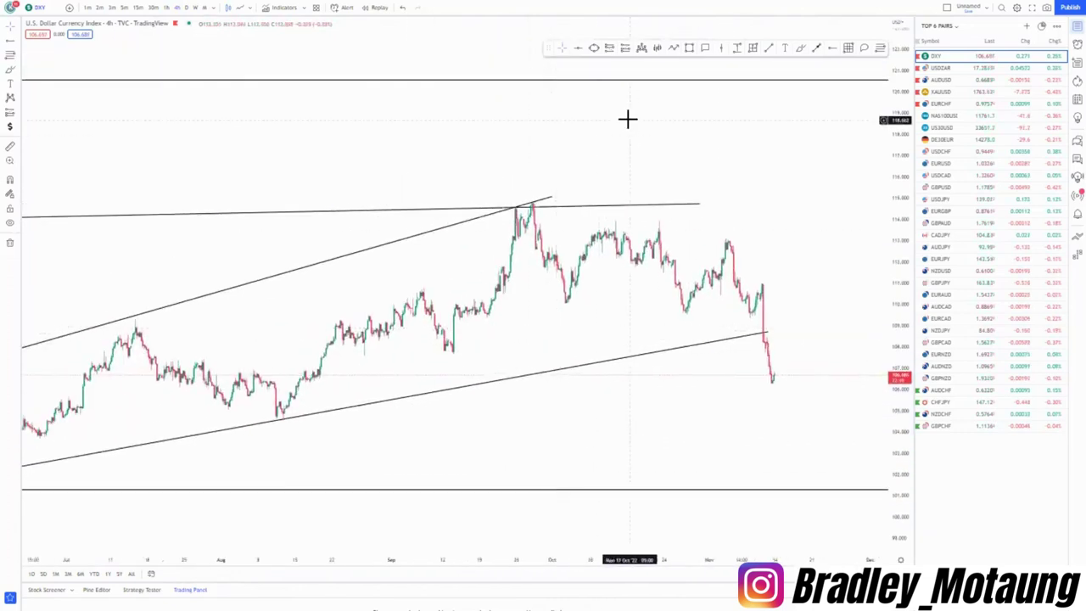
left_click(453, 353)
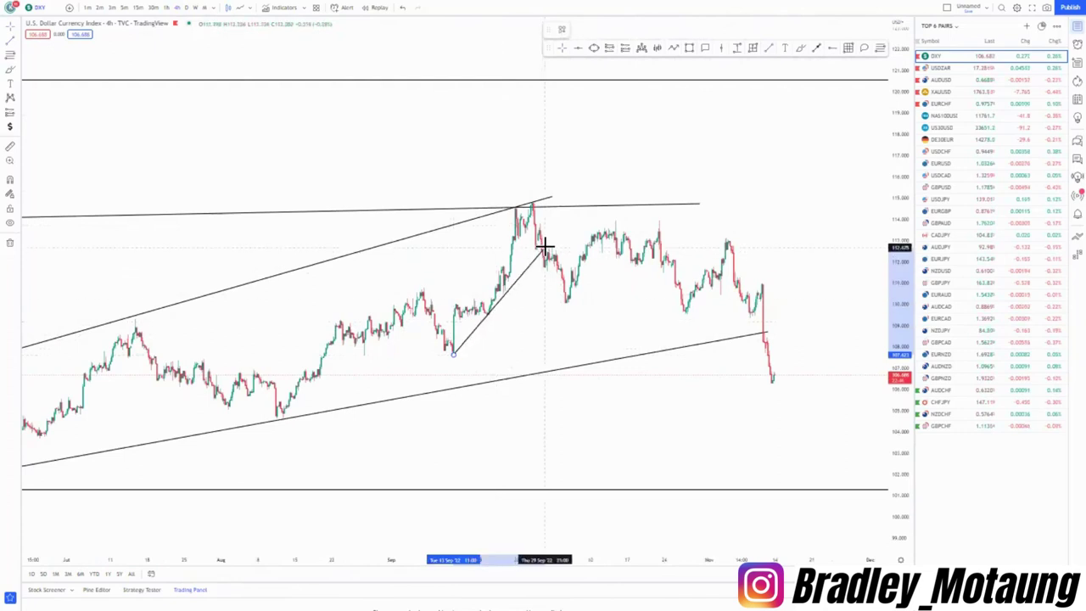
left_click(632, 161)
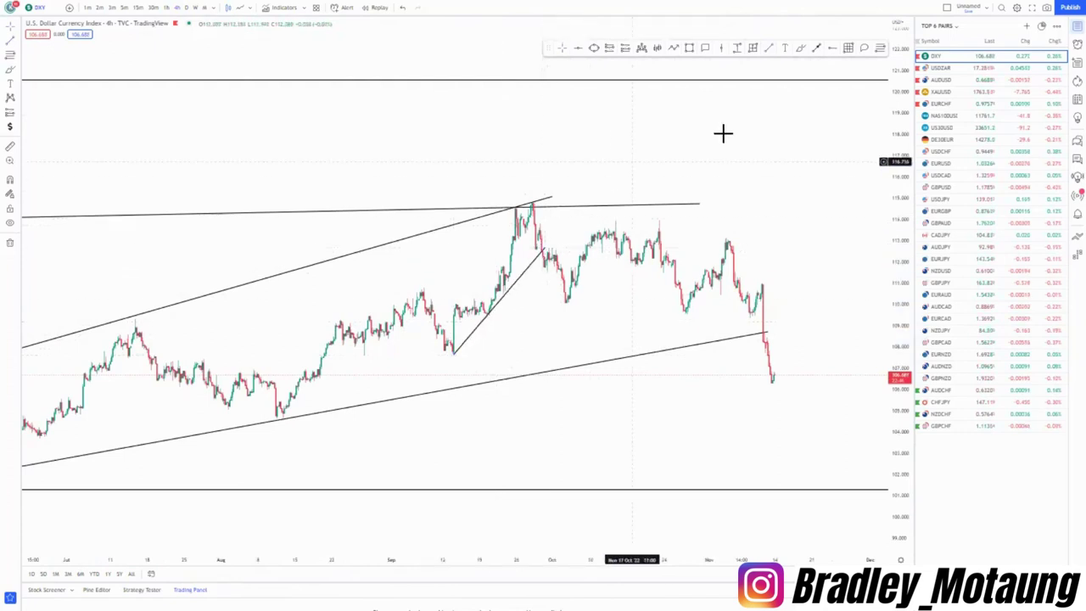
left_click(432, 296)
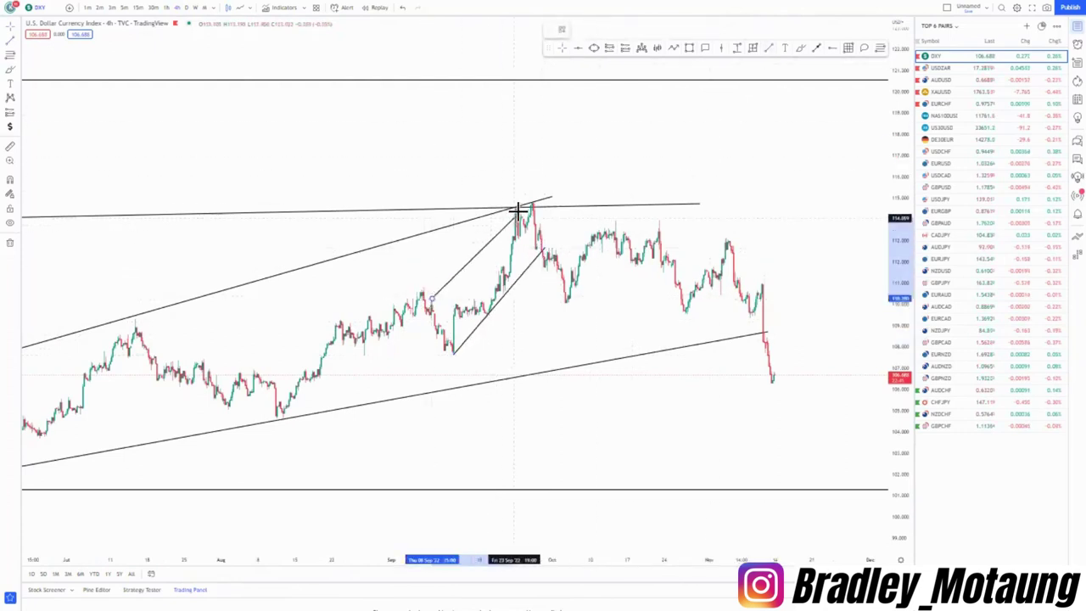
left_click(515, 204)
Step: Move the floating drawing tools below the candles and draw a thin rectangle near 114 from 29 September to 26 October 2022
scroll(717, 243, "right", 2)
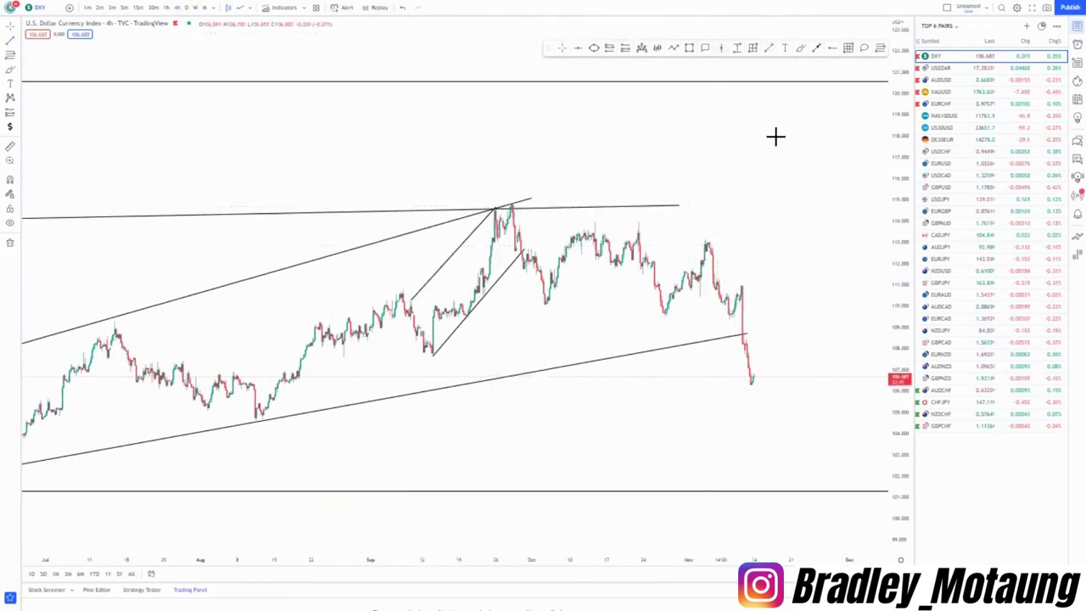
mouse_move(548, 47)
left_mouse_down()
mouse_move(555, 85)
mouse_move(526, 417)
mouse_move(485, 449)
left_mouse_up()
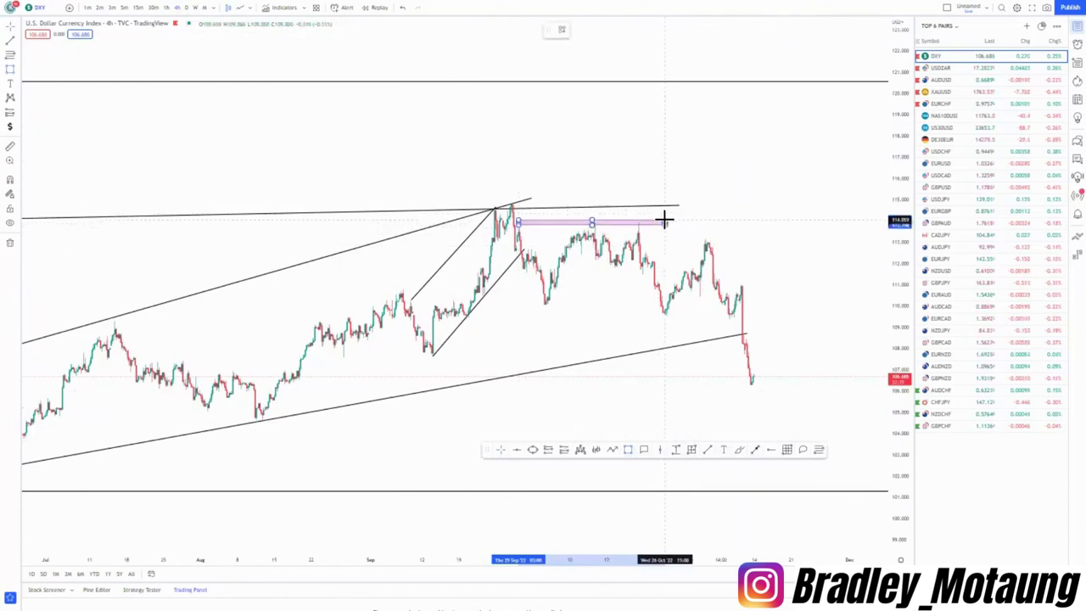
left_click(664, 223)
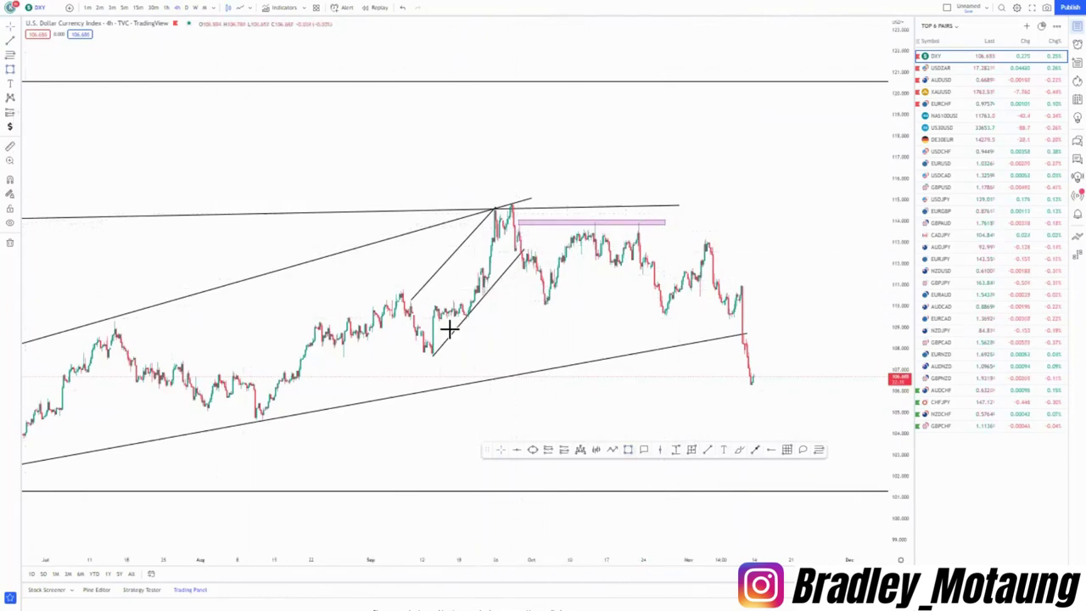
Step: Trace the October 2022 price swings below the rectangle with the Brush and circle the three touches of that zone
mouse_move(509, 205)
left_mouse_down()
mouse_move(541, 296)
mouse_move(562, 247)
mouse_move(610, 268)
left_mouse_up()
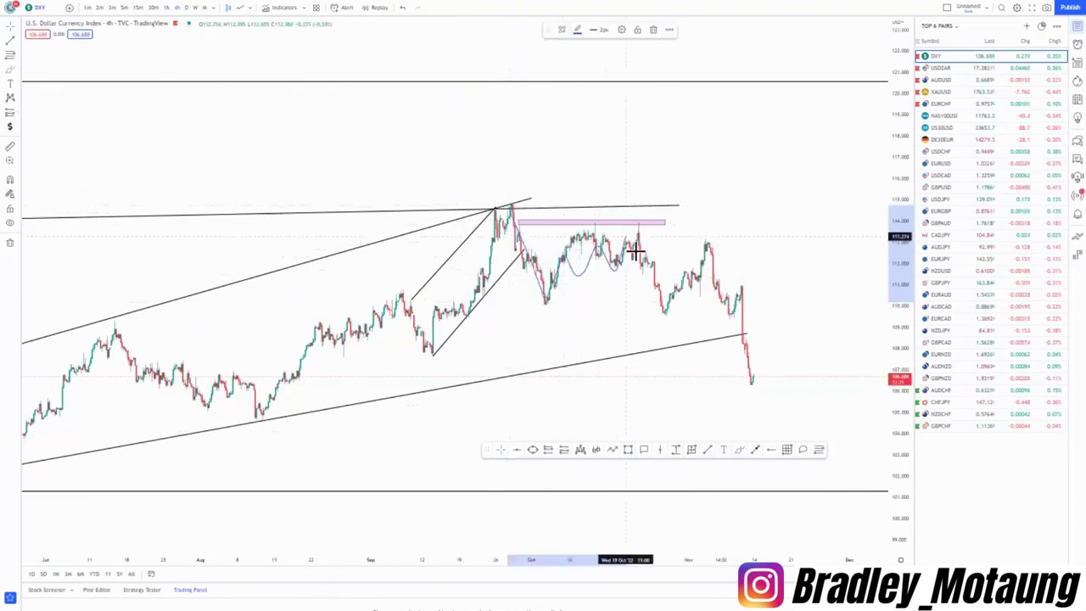
mouse_move(526, 215)
left_mouse_down()
mouse_move(517, 213)
mouse_move(526, 217)
left_mouse_up()
mouse_move(597, 219)
left_mouse_down()
mouse_move(579, 229)
mouse_move(592, 218)
mouse_move(648, 234)
mouse_move(640, 223)
left_mouse_up()
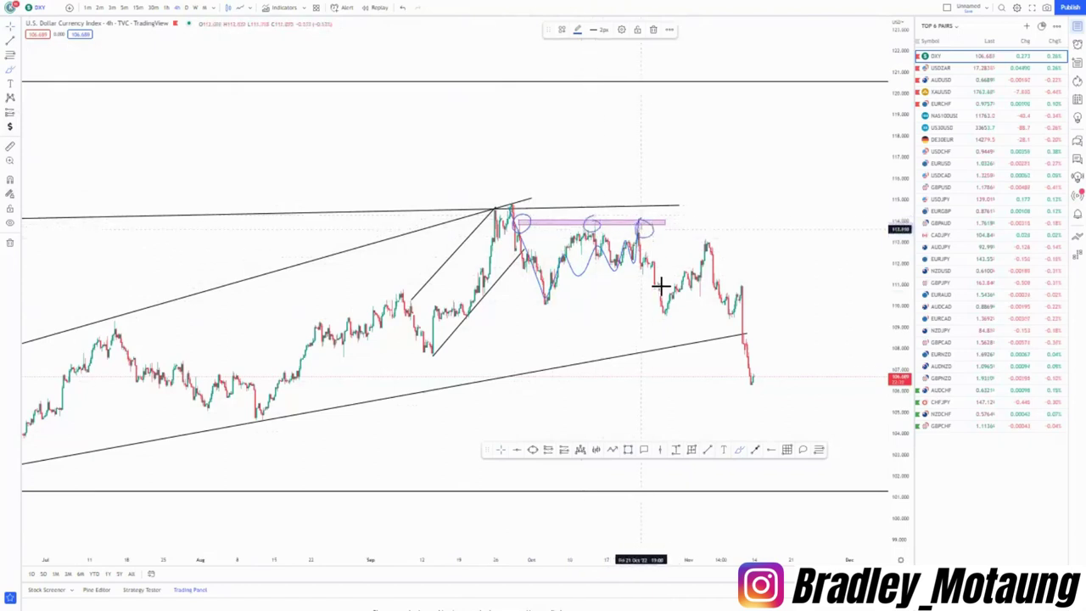
Step: Trace the late October and November 2022 swings down through the lower trend line with the Brush, outlining the small rising pullback
mouse_move(660, 286)
left_mouse_down()
mouse_move(665, 302)
mouse_move(679, 259)
mouse_move(706, 241)
left_mouse_up()
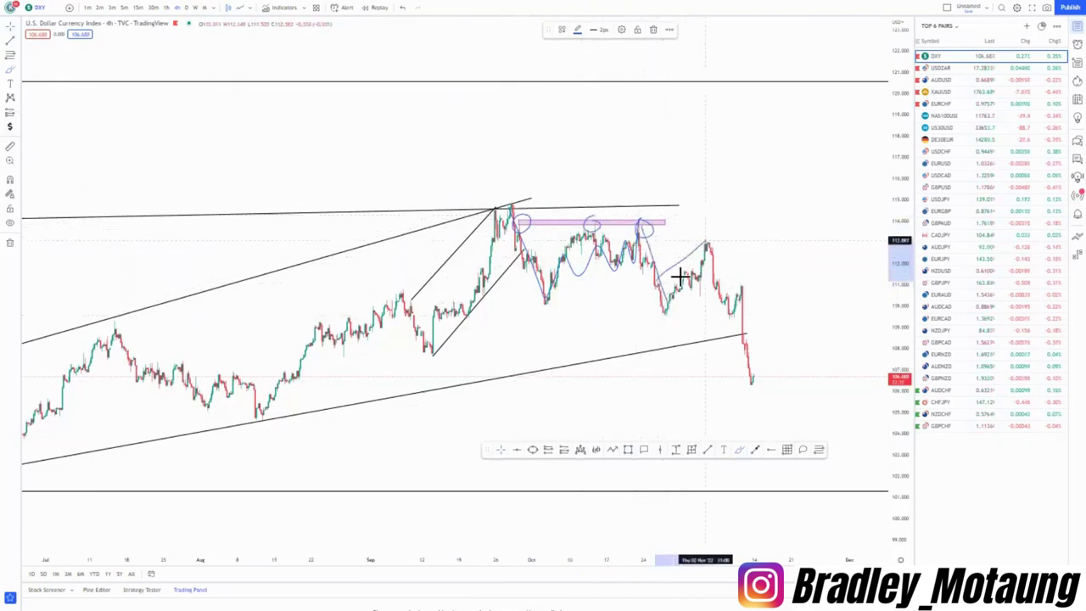
mouse_move(664, 311)
left_mouse_down()
mouse_move(706, 264)
mouse_move(721, 329)
mouse_move(741, 281)
left_mouse_up()
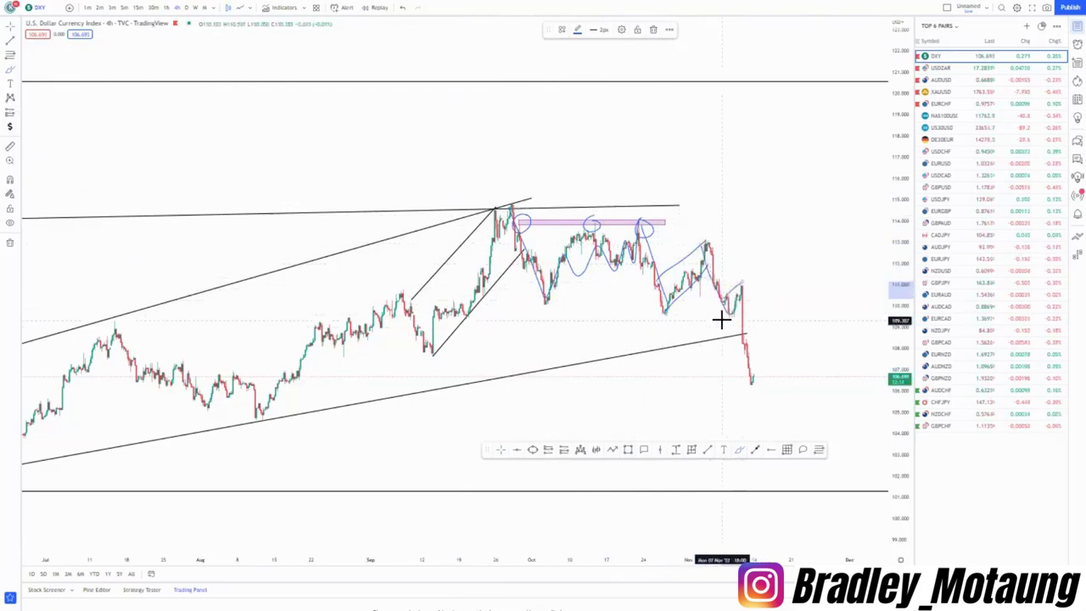
mouse_move(722, 319)
left_mouse_down()
mouse_move(741, 300)
mouse_move(761, 381)
left_mouse_up()
scroll(696, 424, "down", 4)
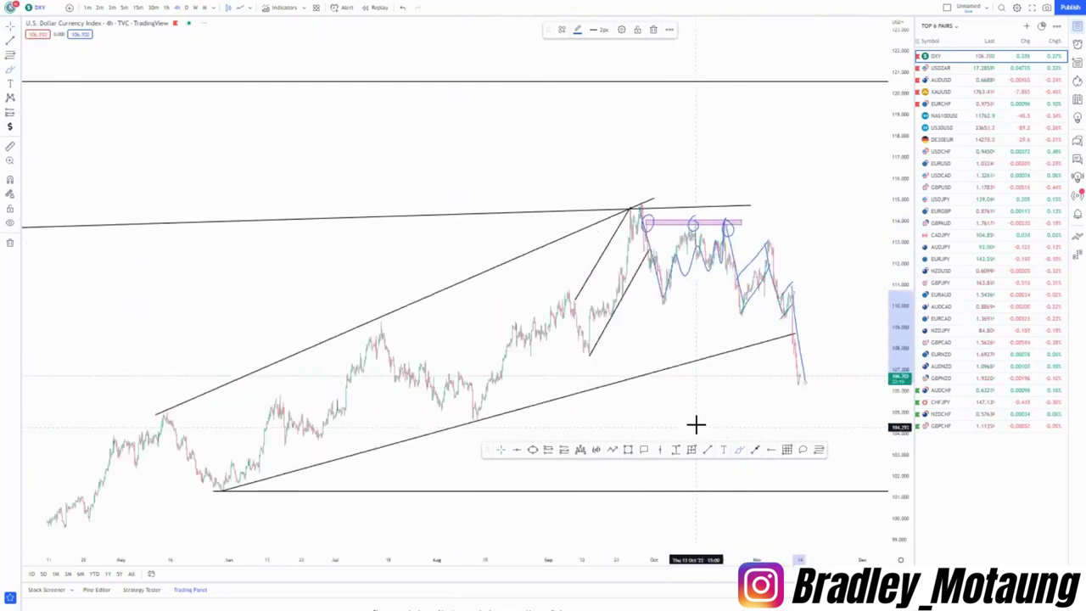
scroll(695, 425, "down", 3)
scroll(785, 373, "up", 5)
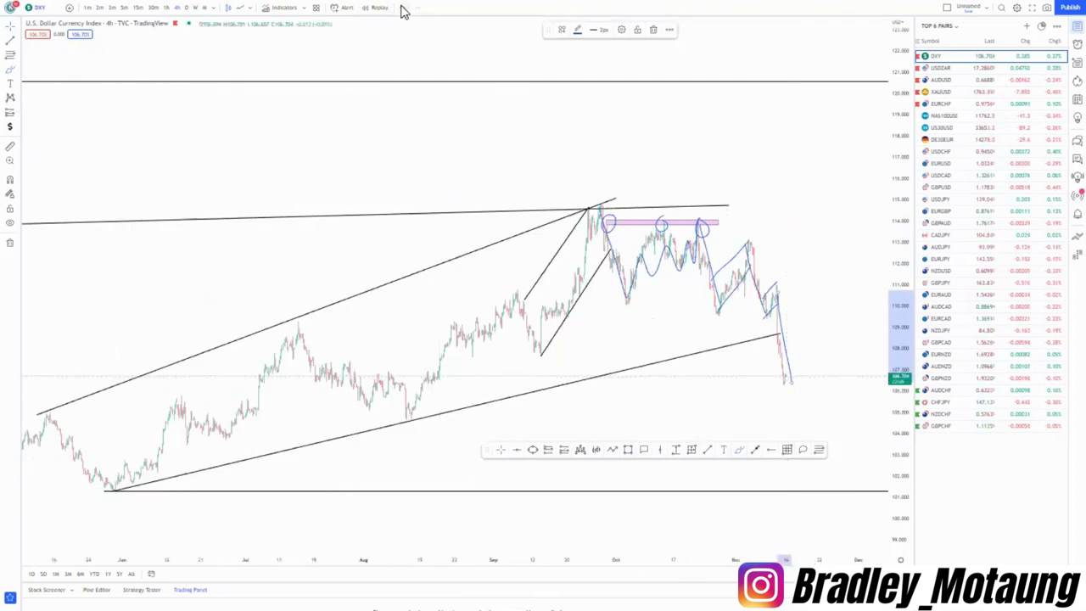
Step: Undo all the Brush strokes and switch the chart to the 1-hour timeframe
left_click(403, 8)
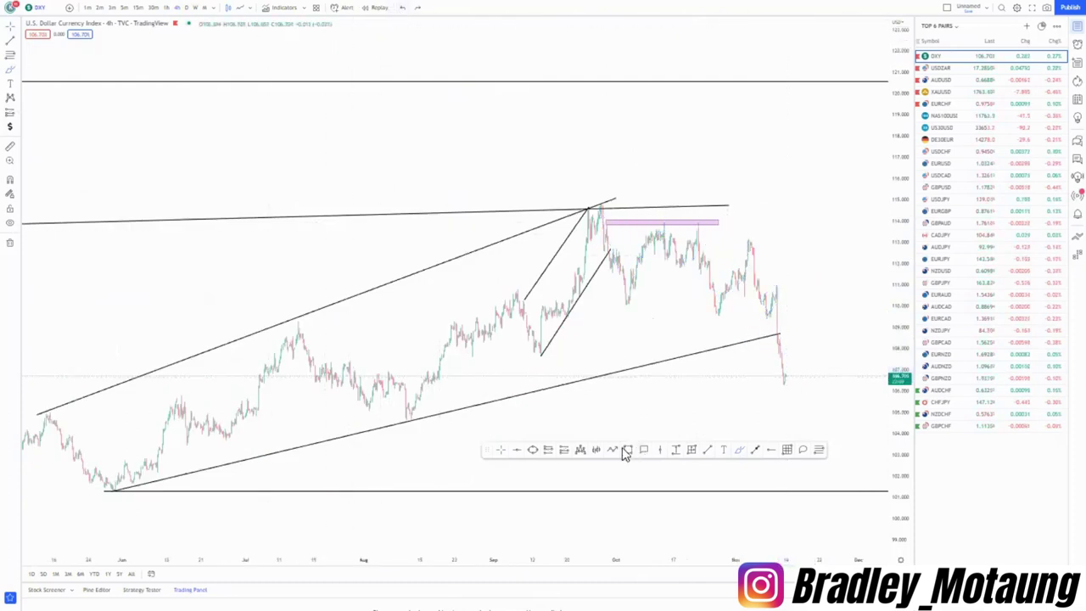
scroll(693, 405, "up", 1)
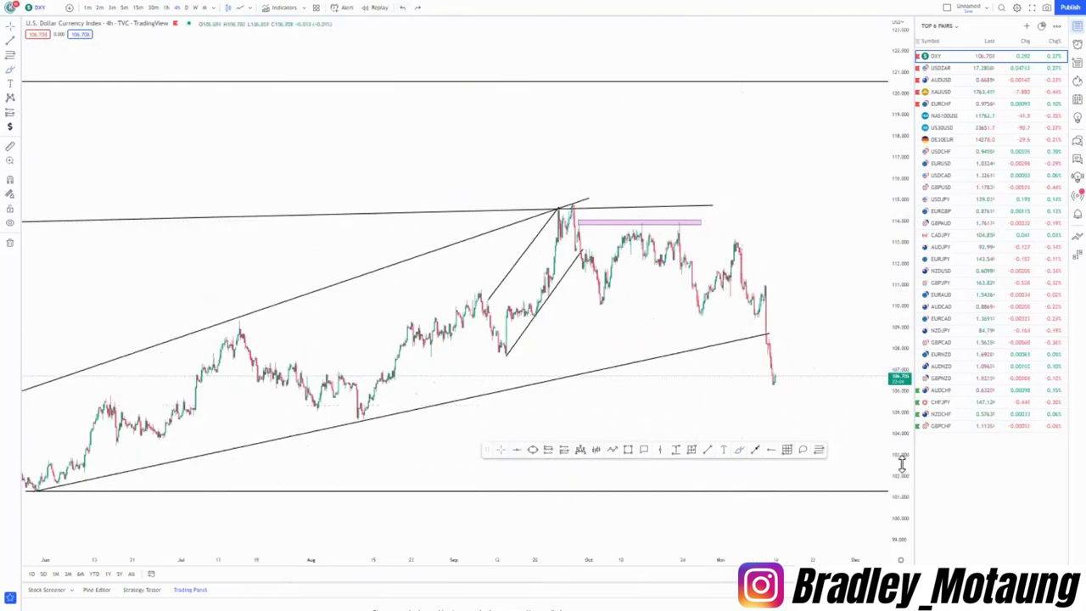
left_click_drag(901, 464, 901, 382)
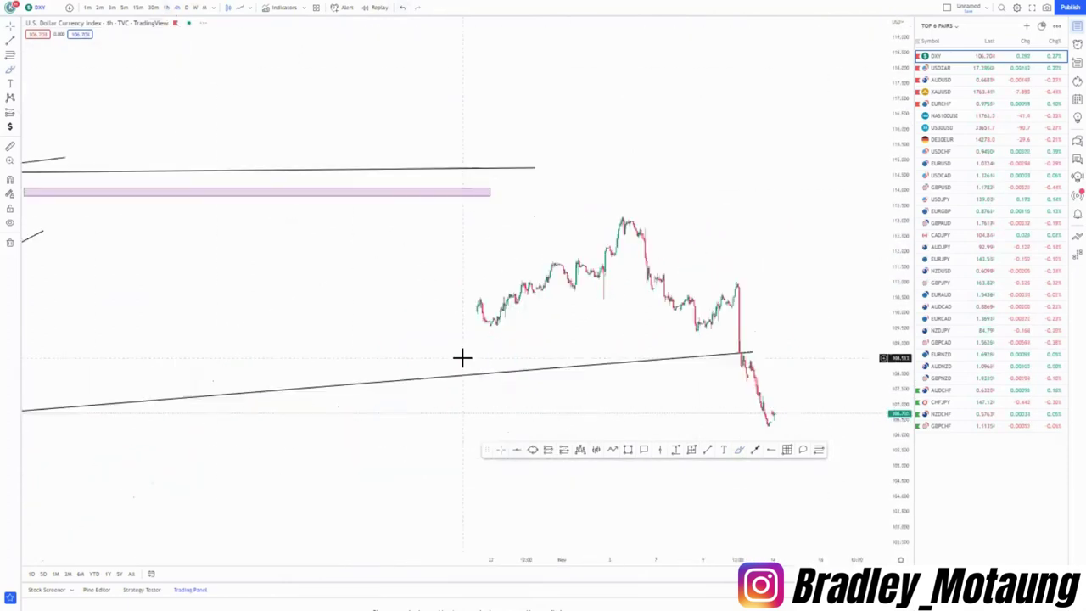
scroll(460, 364, "down", 6)
scroll(518, 373, "up", 2)
scroll(518, 389, "up", 1)
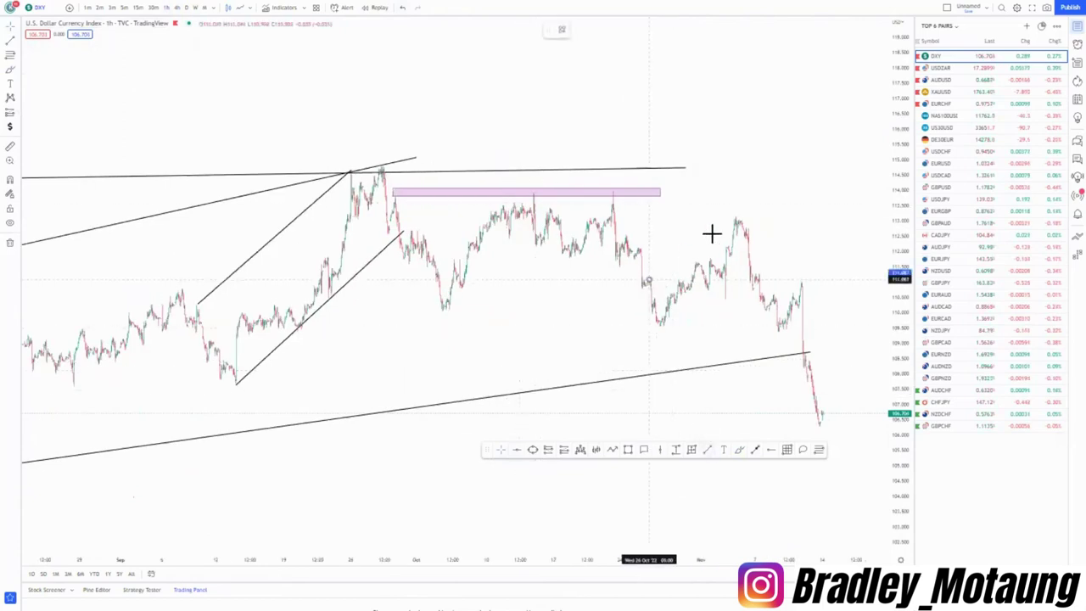
Step: Draw a small rising channel along the rally from late October to early November 2022, with trend lines over the highs and under the lows
left_click(737, 219)
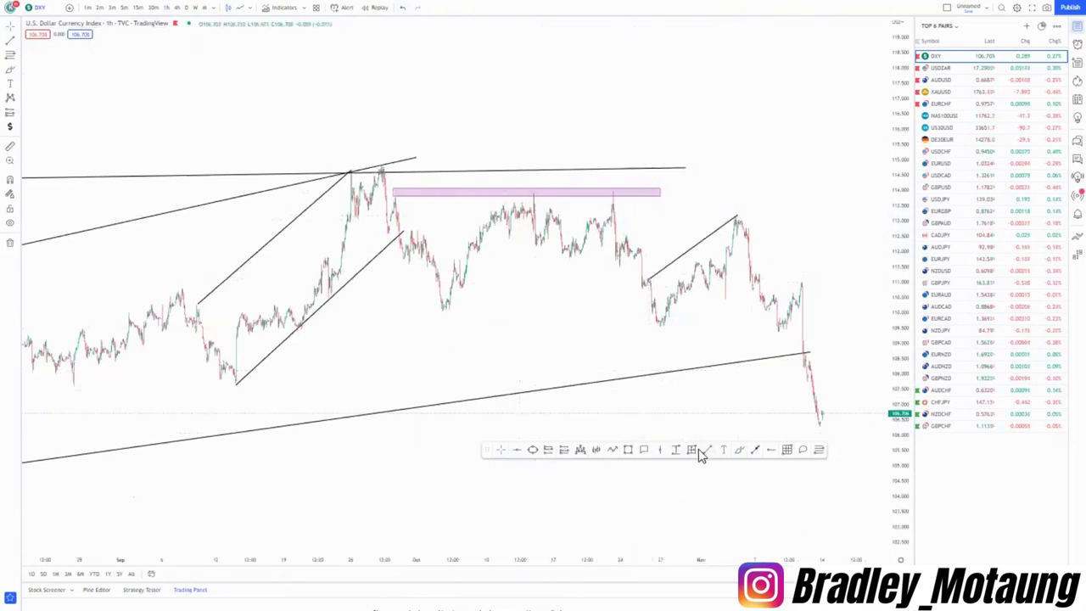
left_click(661, 325)
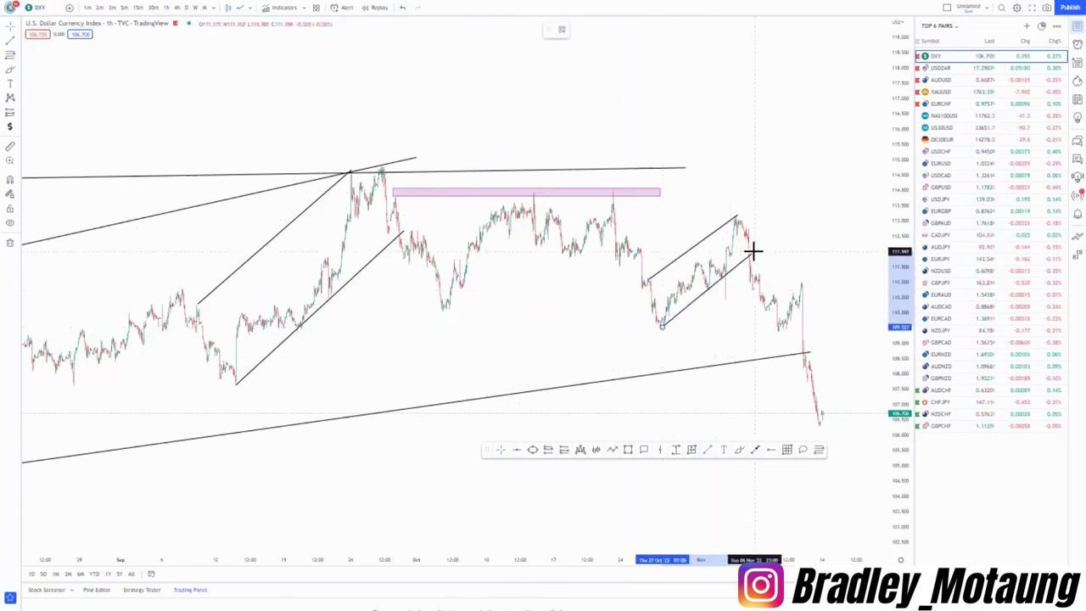
left_click(753, 251)
Step: Draw a thin rectangle near 111 from 26 October to 14 November 2022 and deselect it
mouse_move(727, 330)
left_mouse_down()
mouse_move(605, 347)
mouse_move(509, 267)
left_mouse_up()
scroll(597, 387, "down", 5)
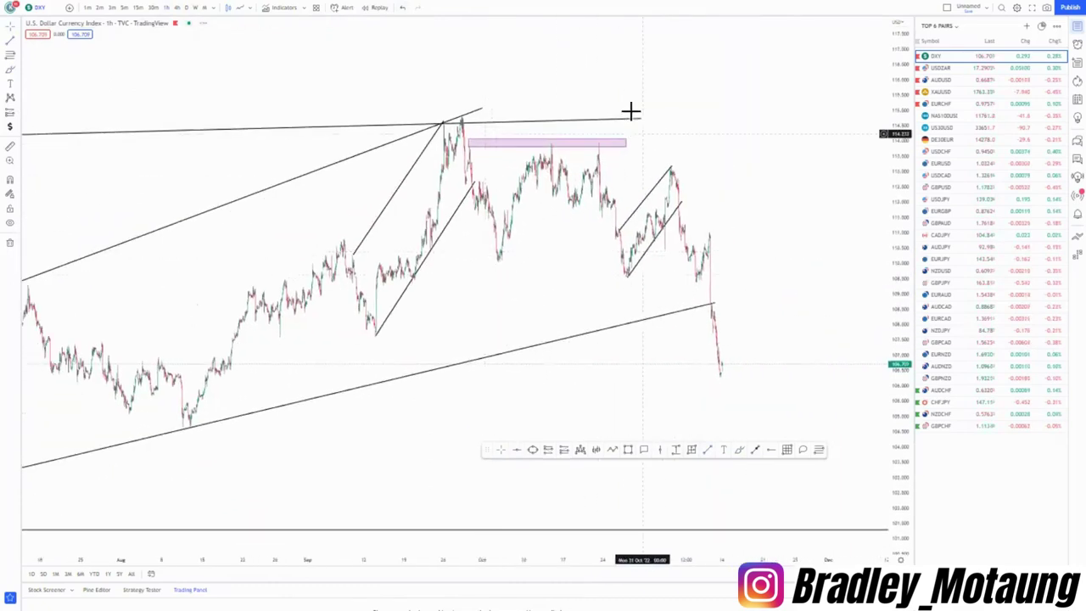
left_click_drag(620, 229, 727, 237)
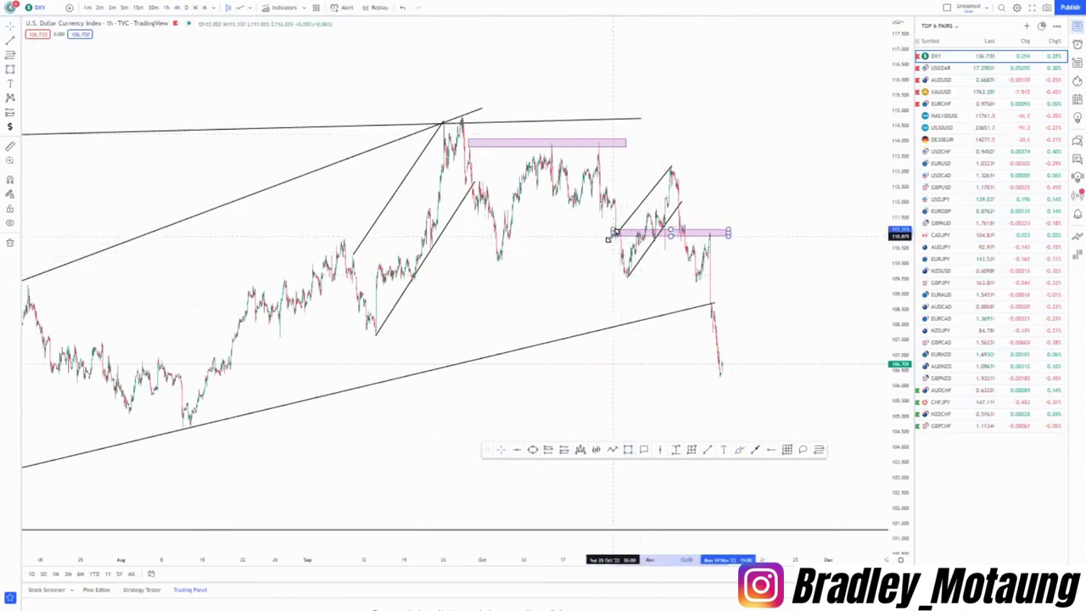
left_click(555, 286)
Step: Brush a projected zigzag rise from the current price and draw a long thin rectangle near 109 from the July 2022 high into December
scroll(618, 337, "down", 5)
left_click_drag(613, 299, 499, 263)
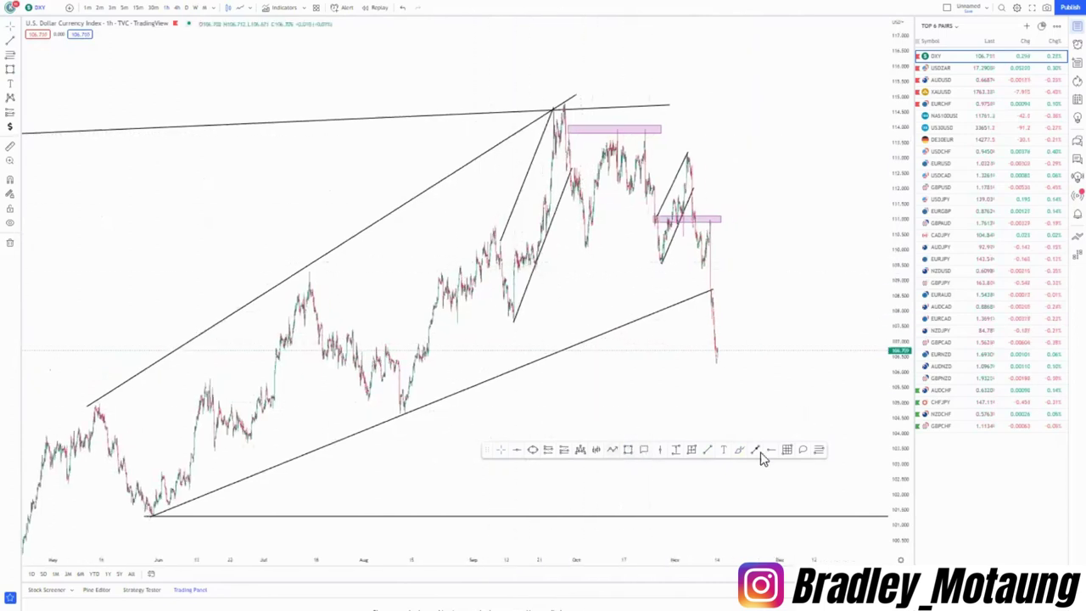
mouse_move(717, 354)
left_mouse_down()
mouse_move(736, 321)
mouse_move(755, 326)
mouse_move(753, 301)
mouse_move(768, 289)
left_mouse_up()
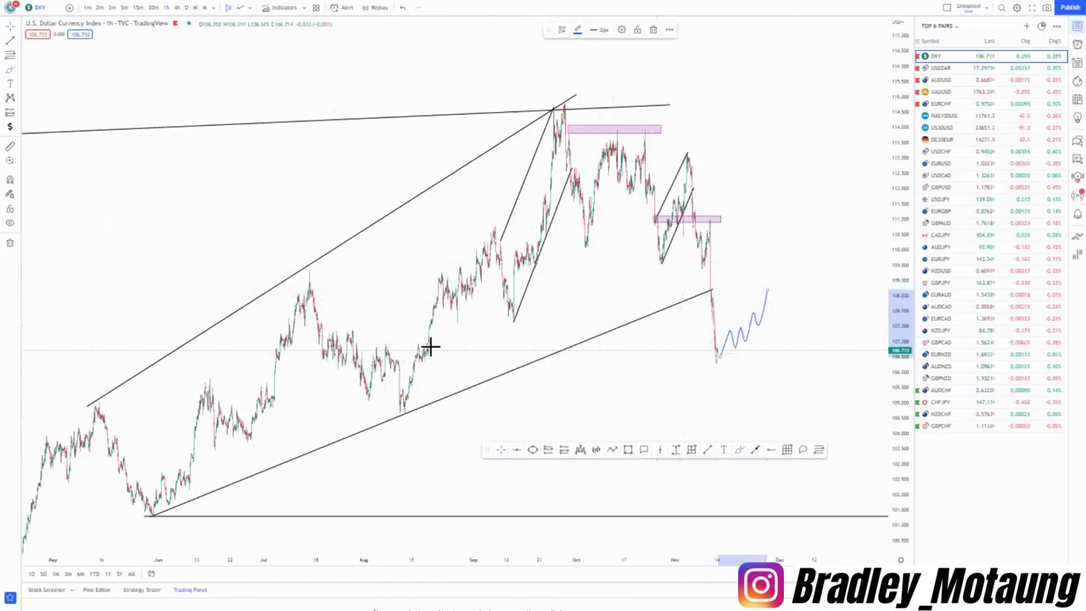
mouse_move(300, 271)
left_mouse_down()
mouse_move(553, 286)
mouse_move(810, 279)
left_mouse_up()
left_click_drag(799, 351, 750, 349)
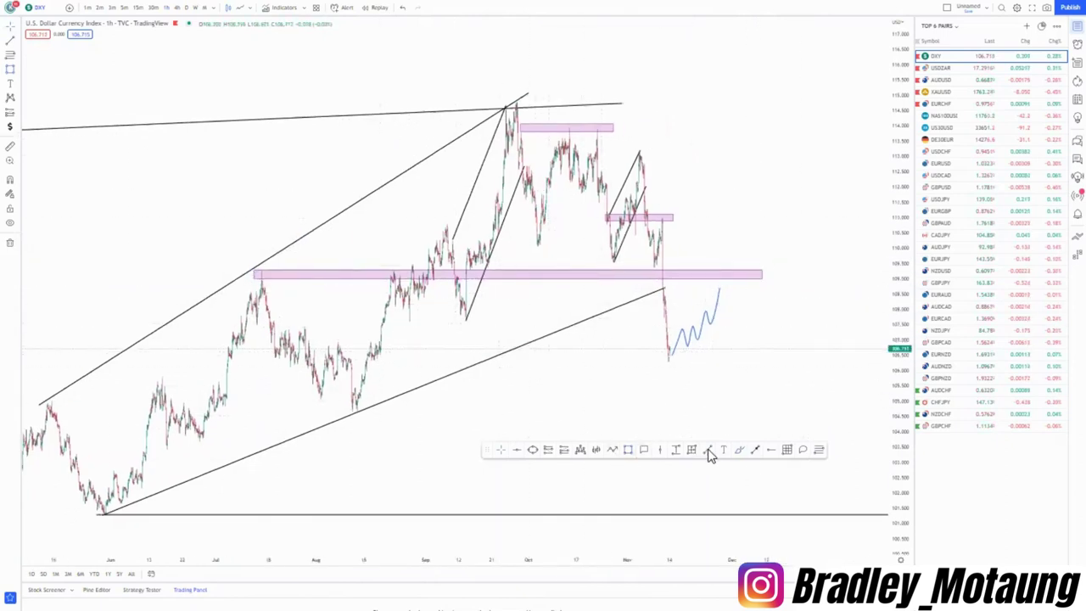
Step: Brush a projected decline from the 109 zone to the lower horizontal line and outline the projected rise with two parallel strokes
mouse_move(731, 272)
left_mouse_down()
mouse_move(722, 278)
mouse_move(771, 379)
mouse_move(805, 420)
mouse_move(831, 502)
left_mouse_up()
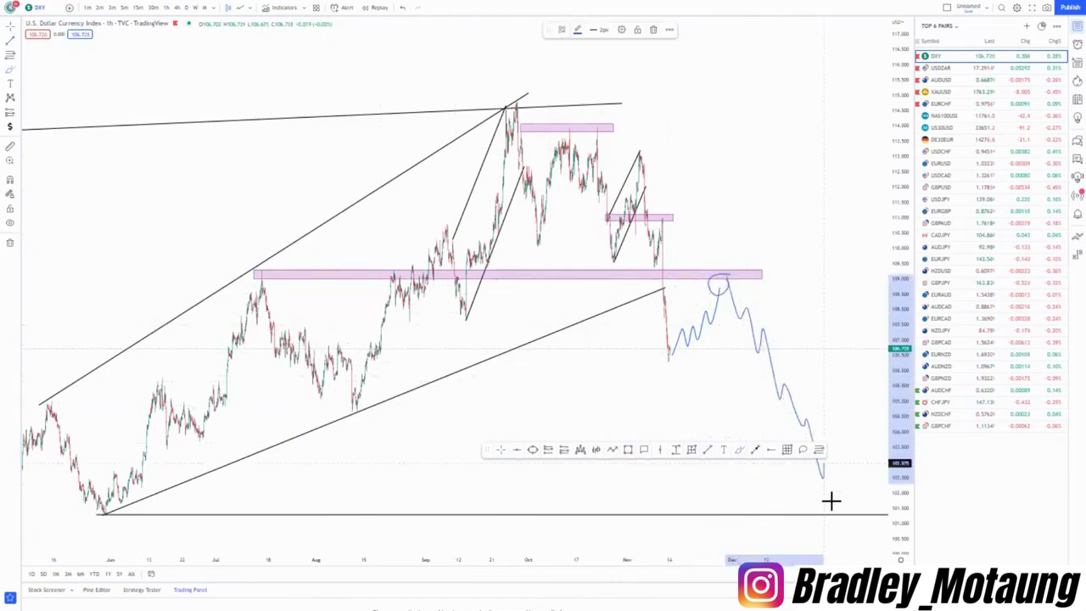
left_click_drag(665, 330, 717, 282)
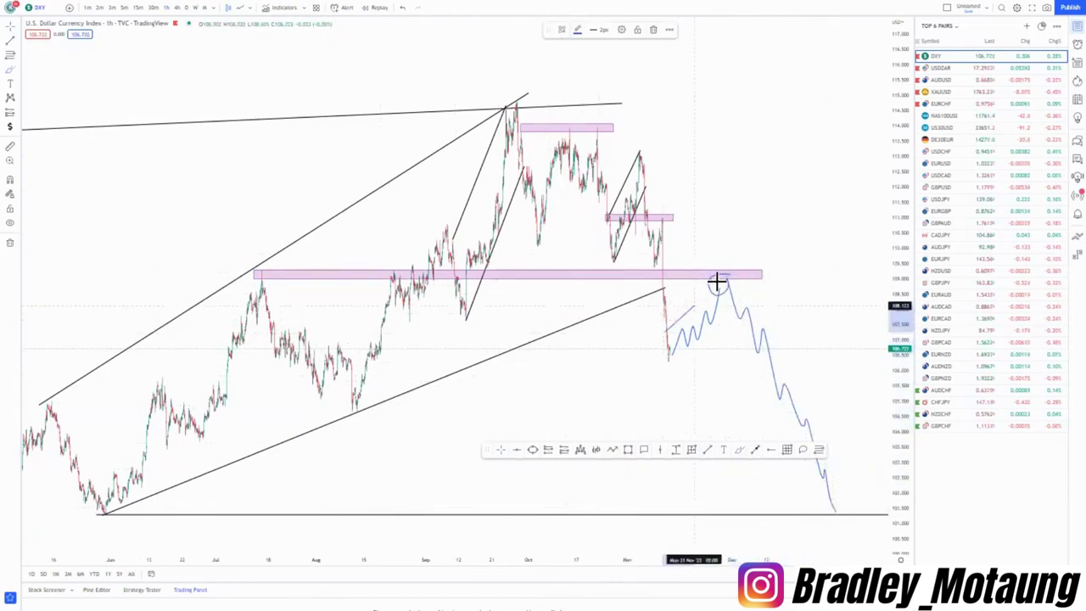
left_click_drag(669, 367, 728, 304)
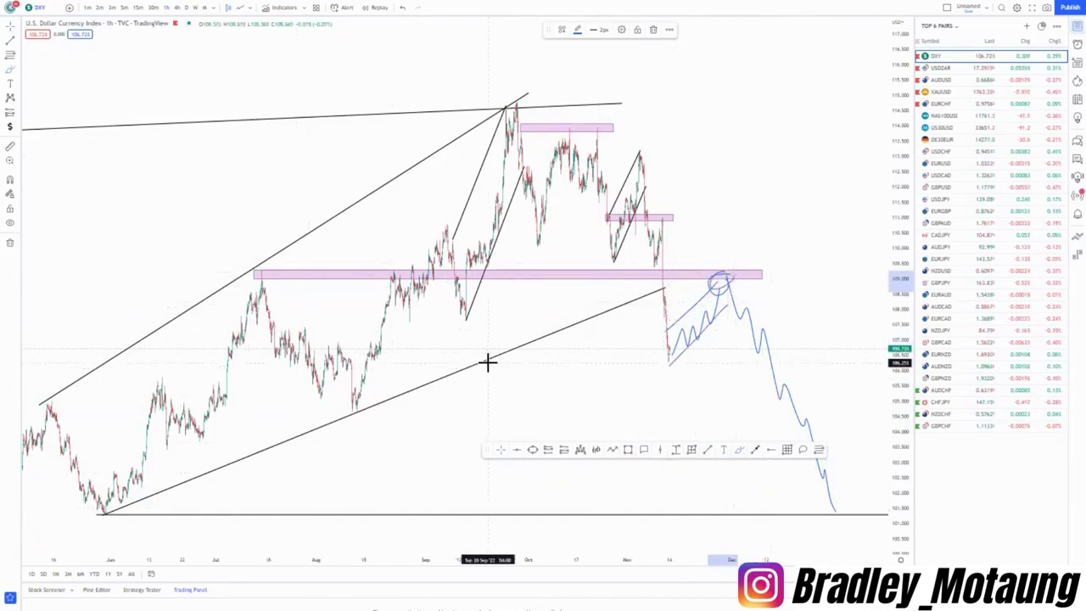
Step: Open the USDZAR chart, switch it to the weekly timeframe and reset the chart view
left_click(939, 68)
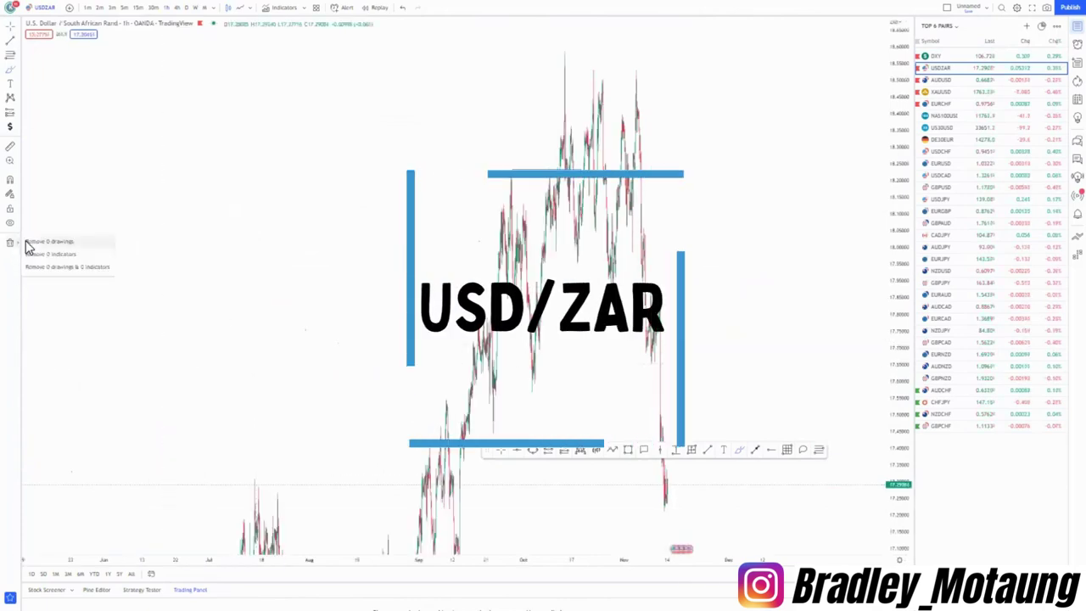
left_click(195, 7)
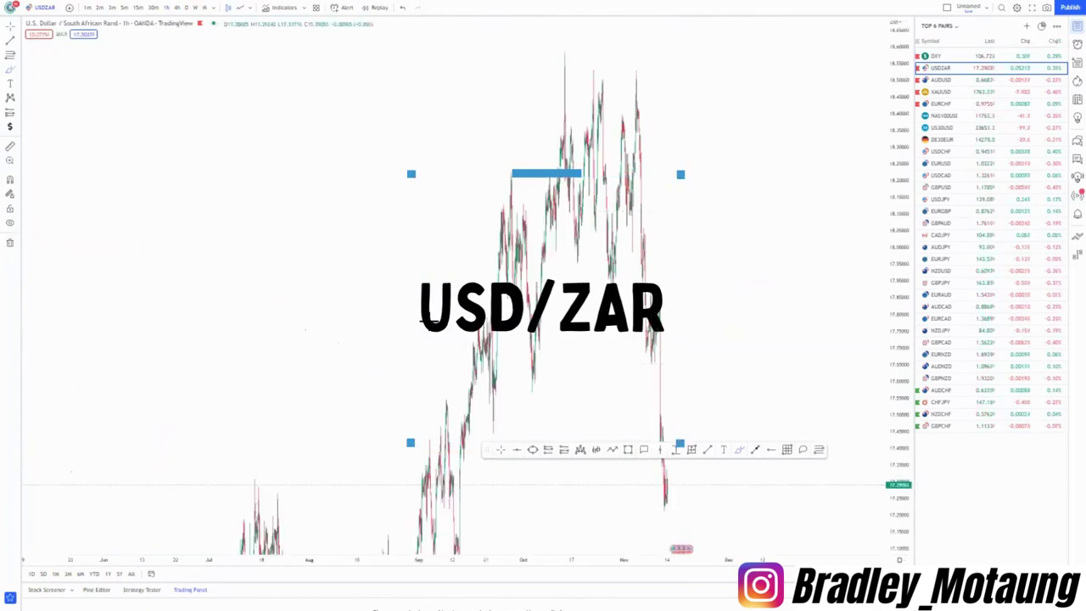
right_click(412, 265)
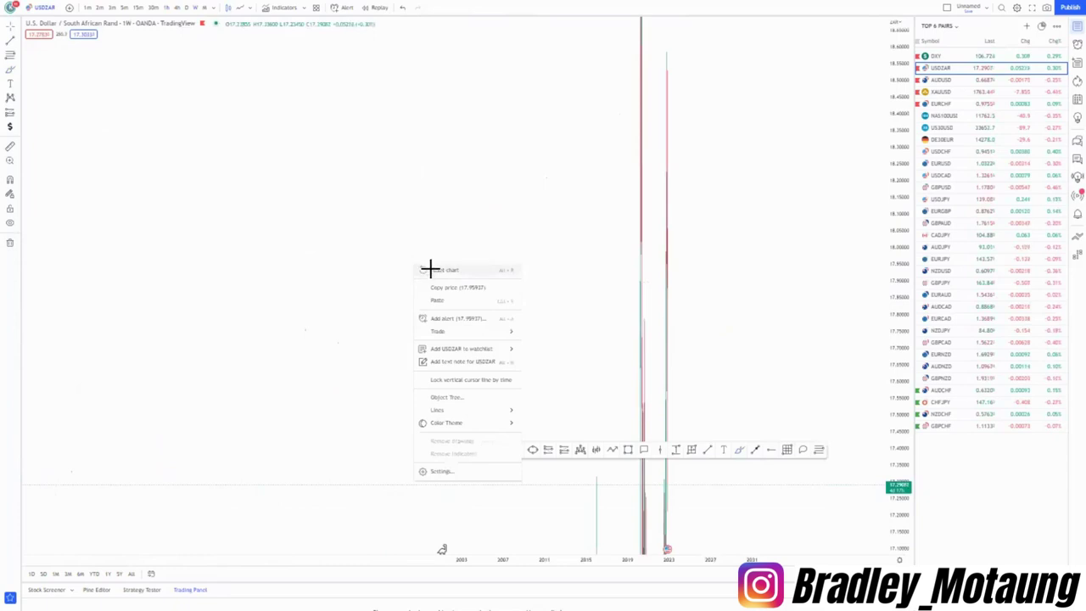
left_click(441, 270)
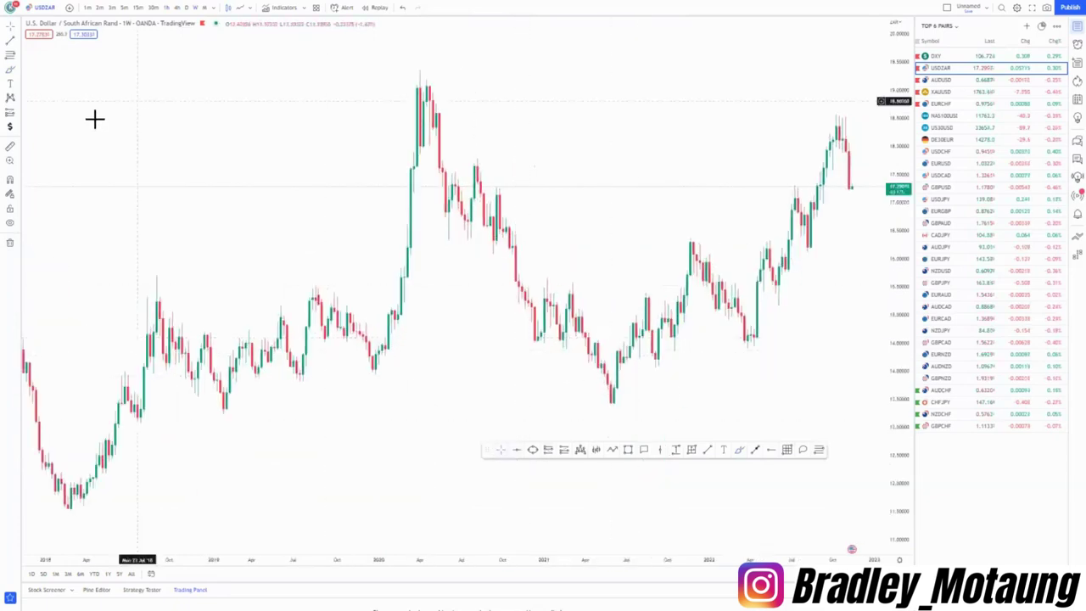
Step: Draw a horizontal ray from the August 2020 high at about 17.8
left_click(13, 31)
left_click_drag(222, 274, 185, 274)
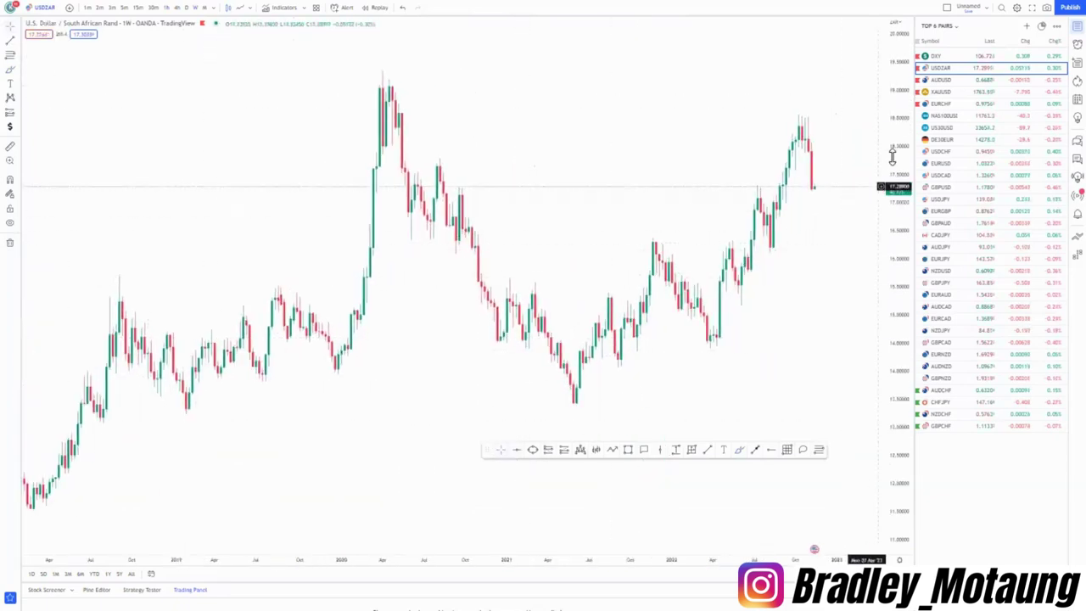
left_click_drag(892, 157, 891, 253)
left_click_drag(782, 307, 762, 342)
scroll(501, 346, "left", 3)
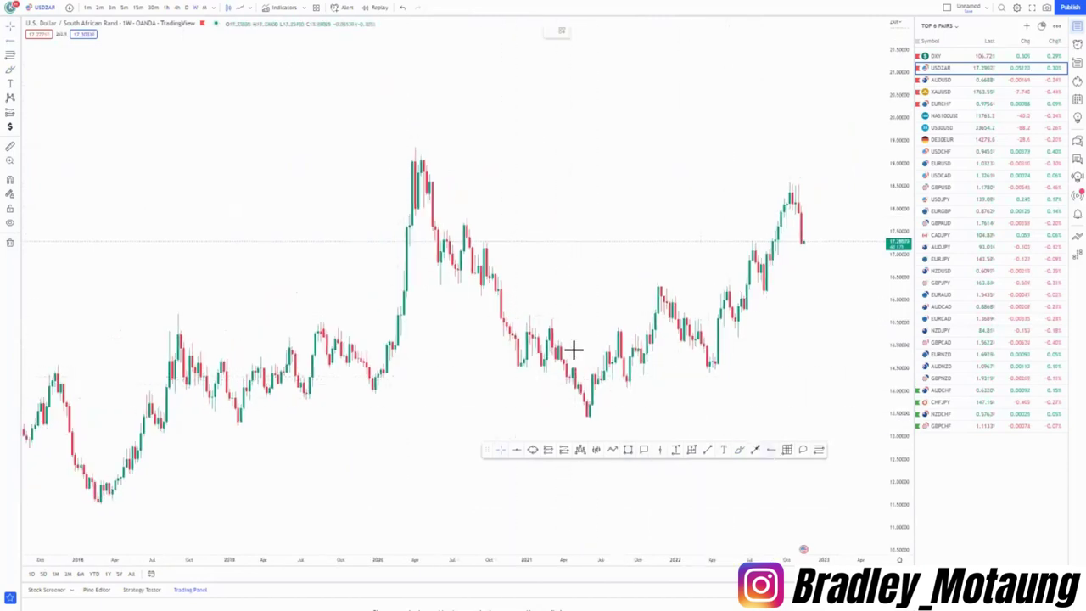
left_click(465, 218)
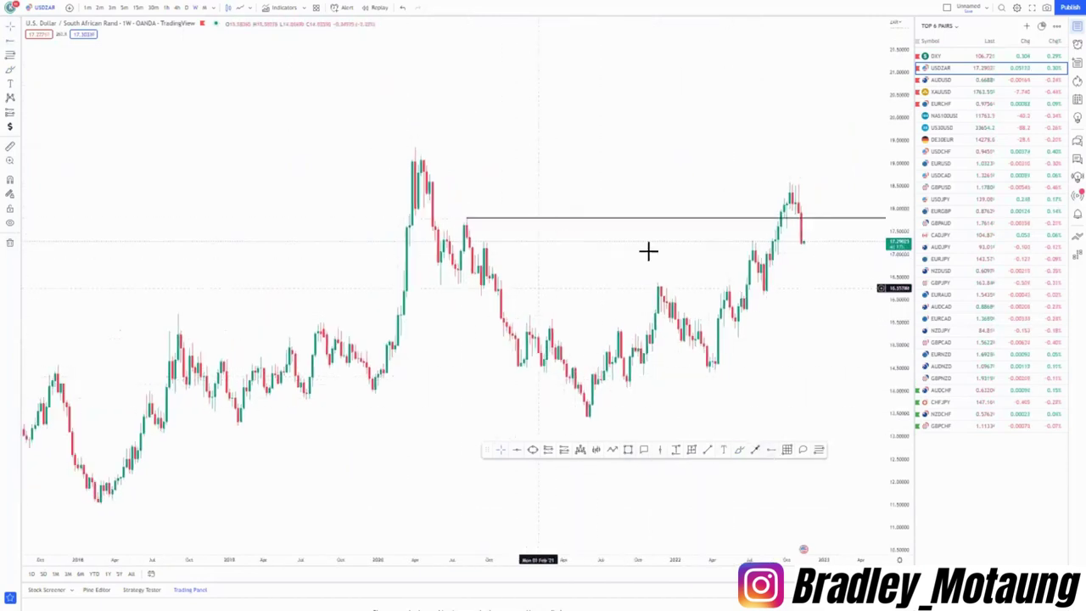
Step: Circle the August 2020 and October 2022 highs along the horizontal ray with the Brush, and undo both circles
left_click(739, 450)
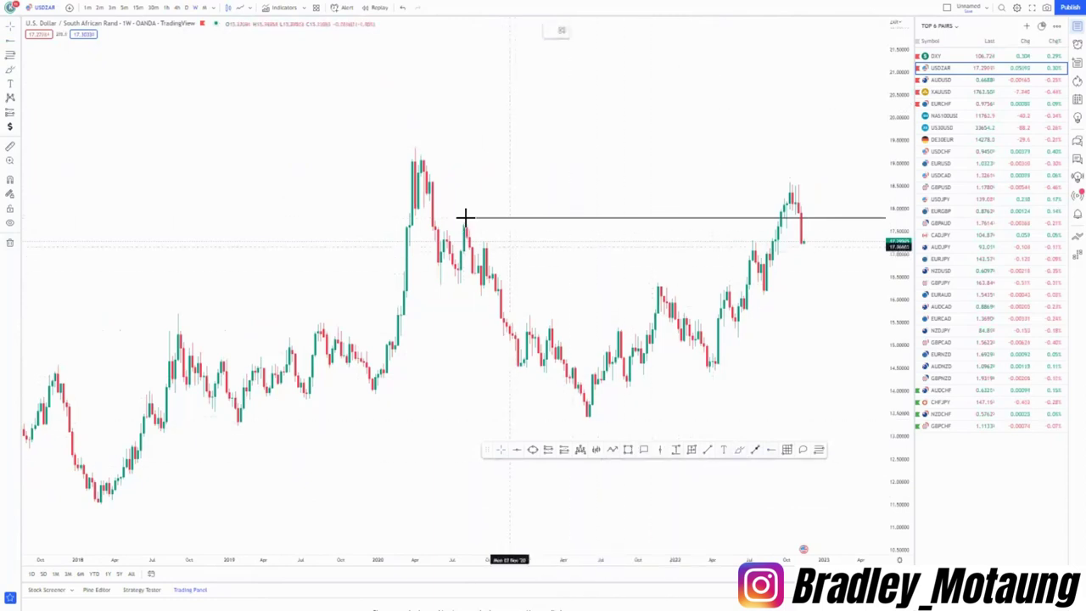
left_click_drag(466, 218, 480, 228)
left_click_drag(788, 175, 790, 182)
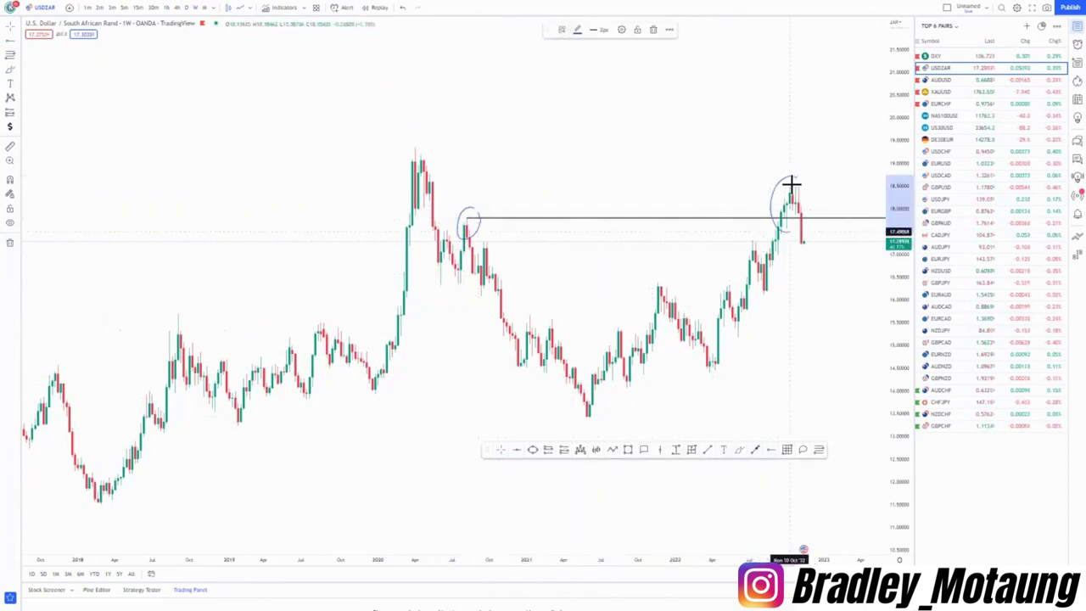
left_click(403, 10)
left_click(403, 11)
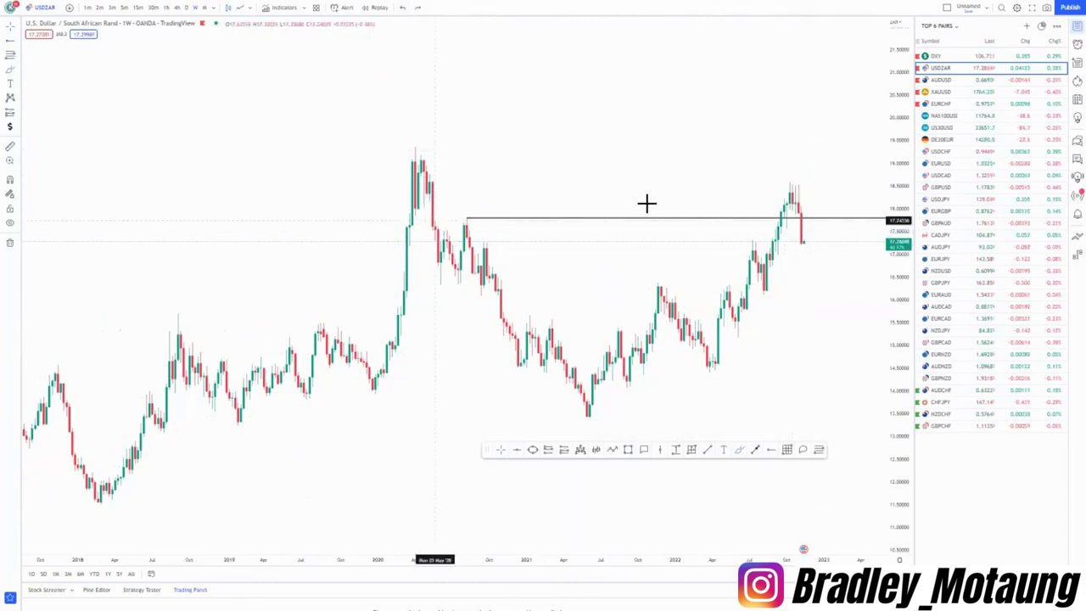
Step: Draw a horizontal ray from the April 2020 high at about 19.3
left_click(416, 149)
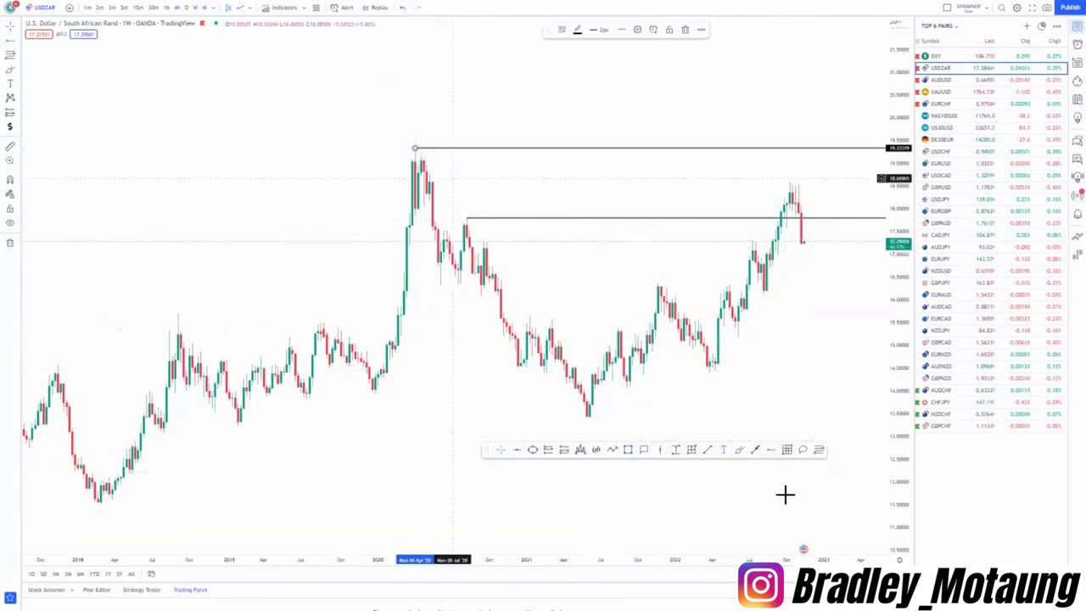
Step: Brush a projected rise to the upper ray and drop back, undo it, and circle the October 2022 high before deleting the circle
left_click(755, 450)
mouse_move(801, 240)
left_mouse_down()
mouse_move(810, 180)
mouse_move(832, 184)
mouse_move(851, 136)
mouse_move(858, 252)
left_mouse_up()
left_click_drag(859, 314, 859, 307)
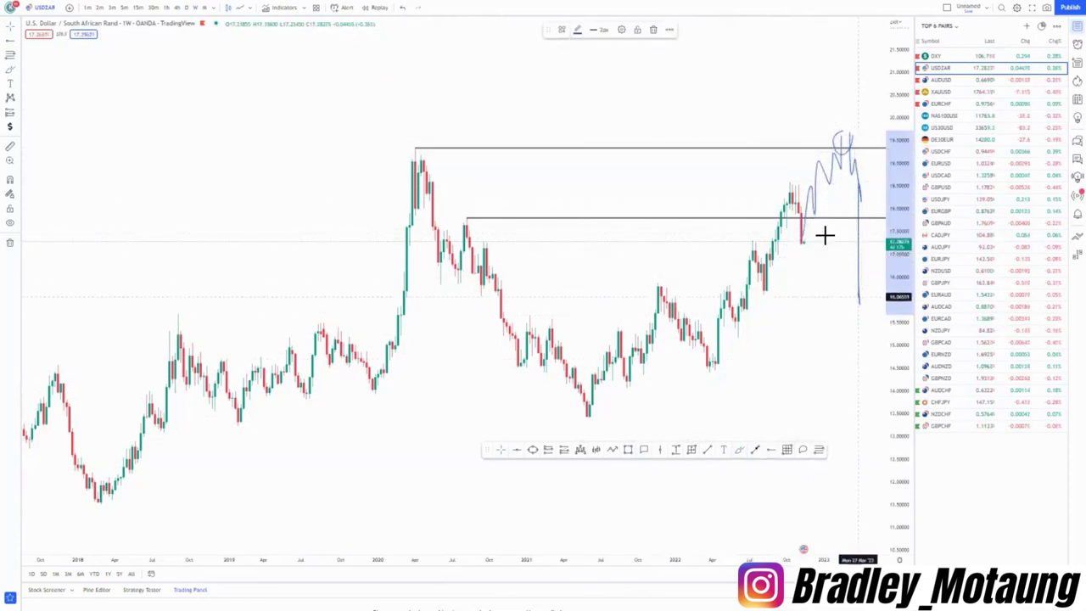
left_click(402, 8)
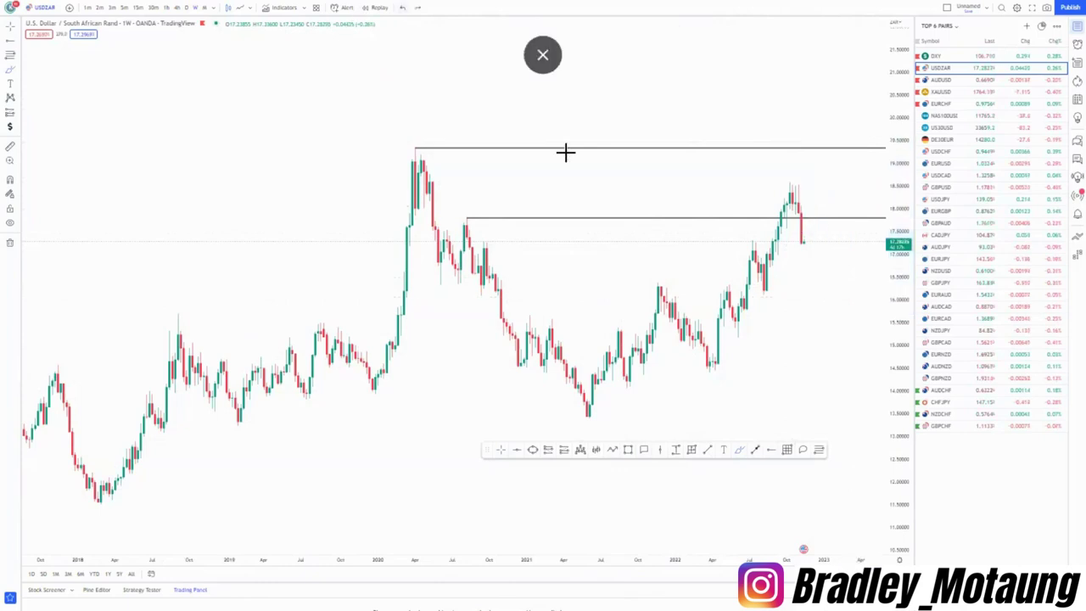
left_click_drag(790, 163, 801, 167)
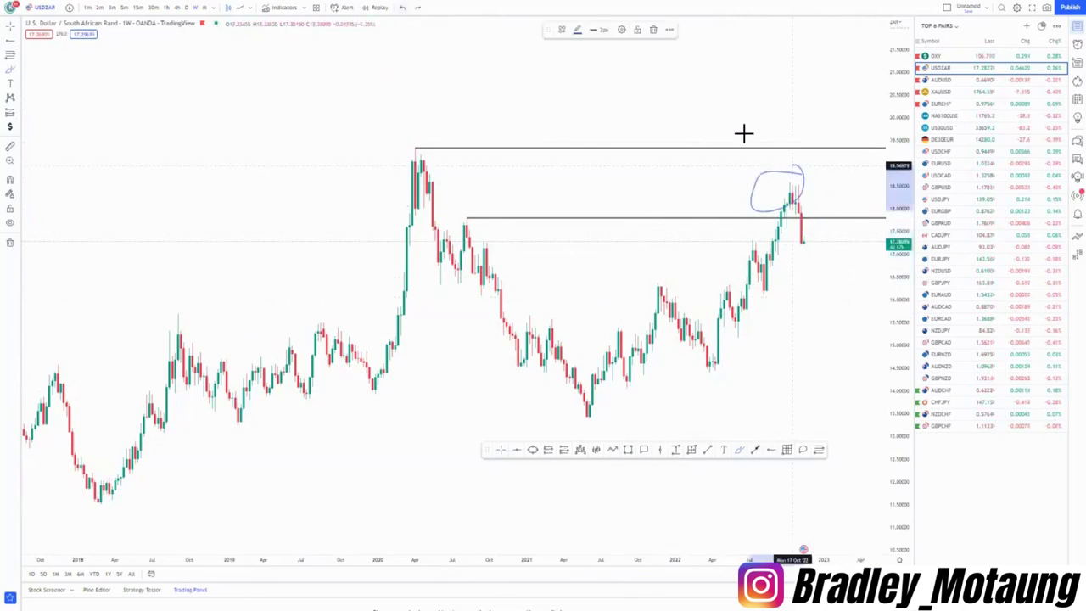
key("Delete")
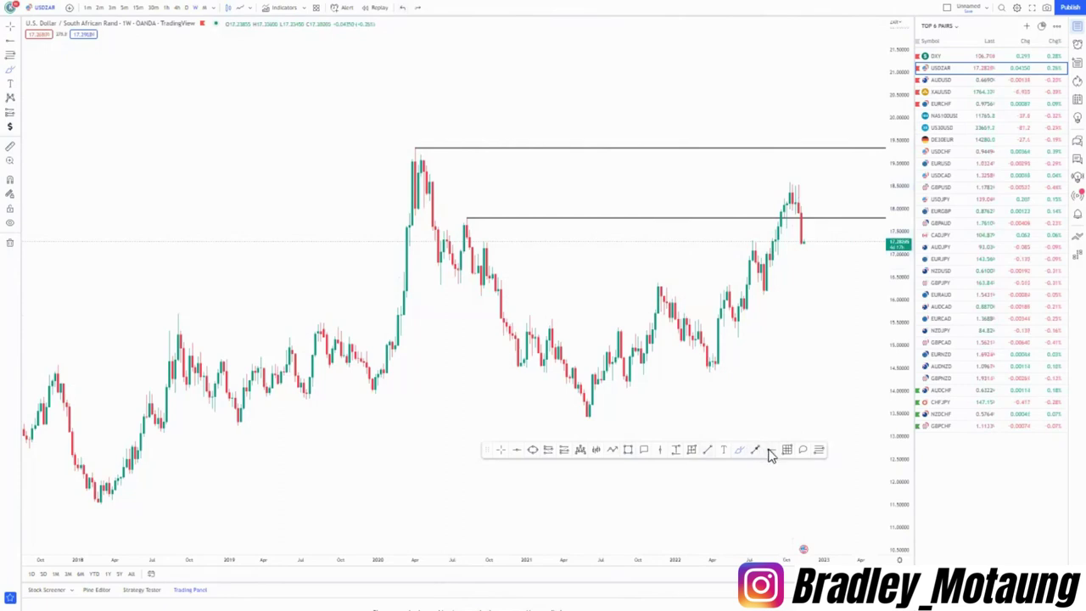
Step: Draw a horizontal ray from the mid-2021 low at about 13.5 and a steep rising channel around the April to October 2022 rally
left_click(585, 414)
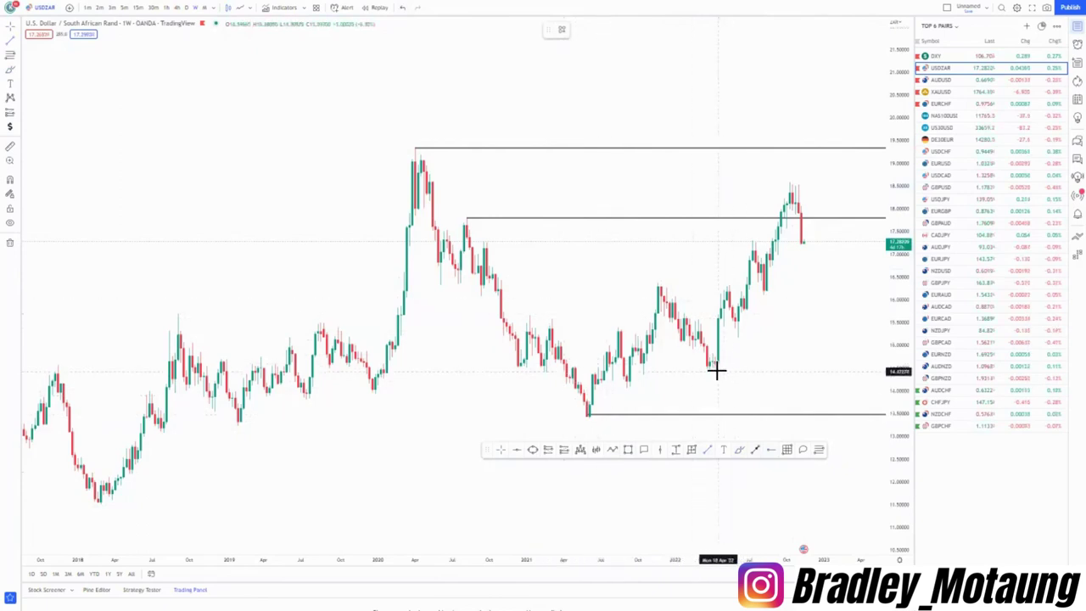
left_click(716, 370)
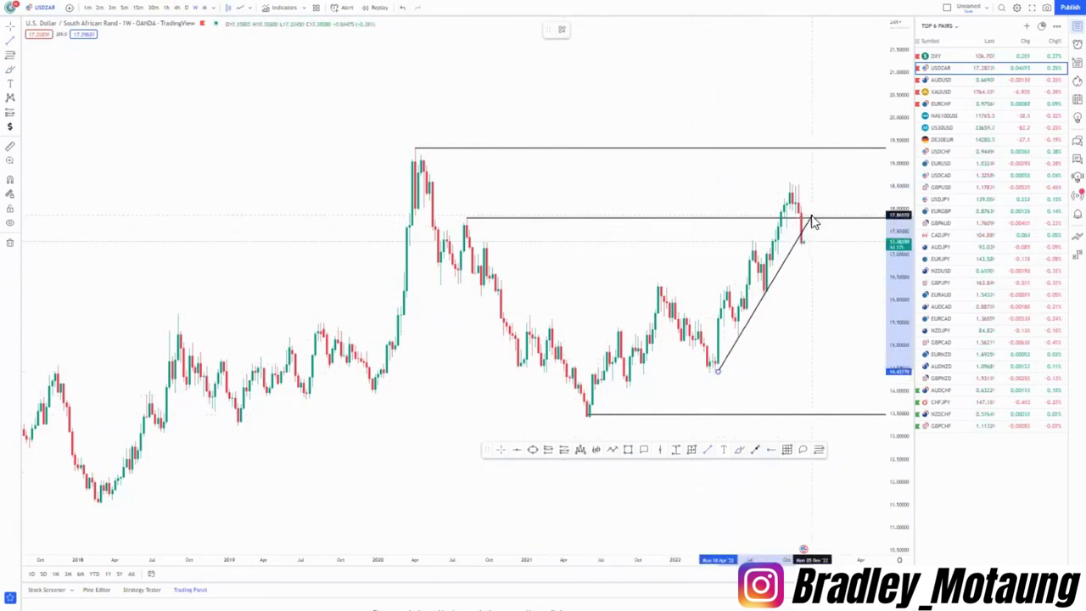
left_click(811, 219)
left_click(697, 326)
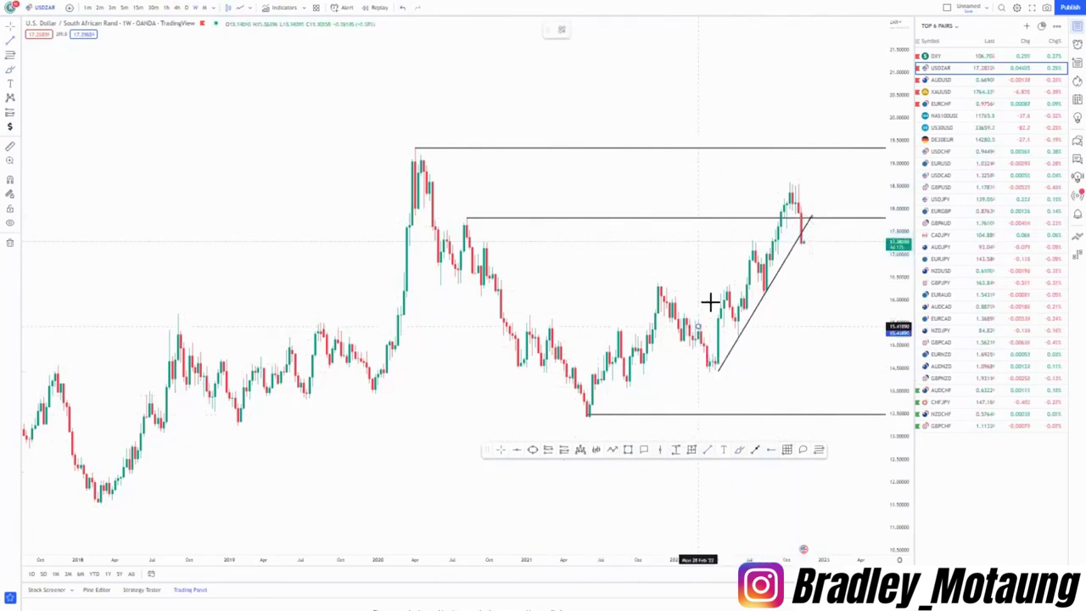
left_click(846, 311)
left_click_drag(698, 326, 697, 321)
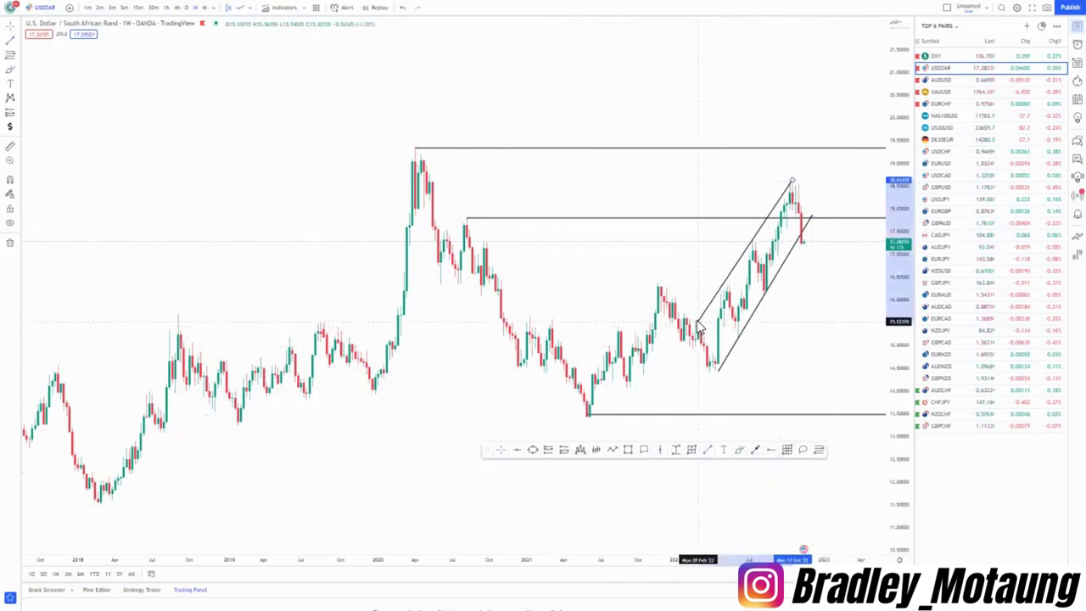
Step: Draw a horizontal ray from the April 2022 low at about 14.5 and a wider rising channel from the 2021 high and low
left_click(711, 370)
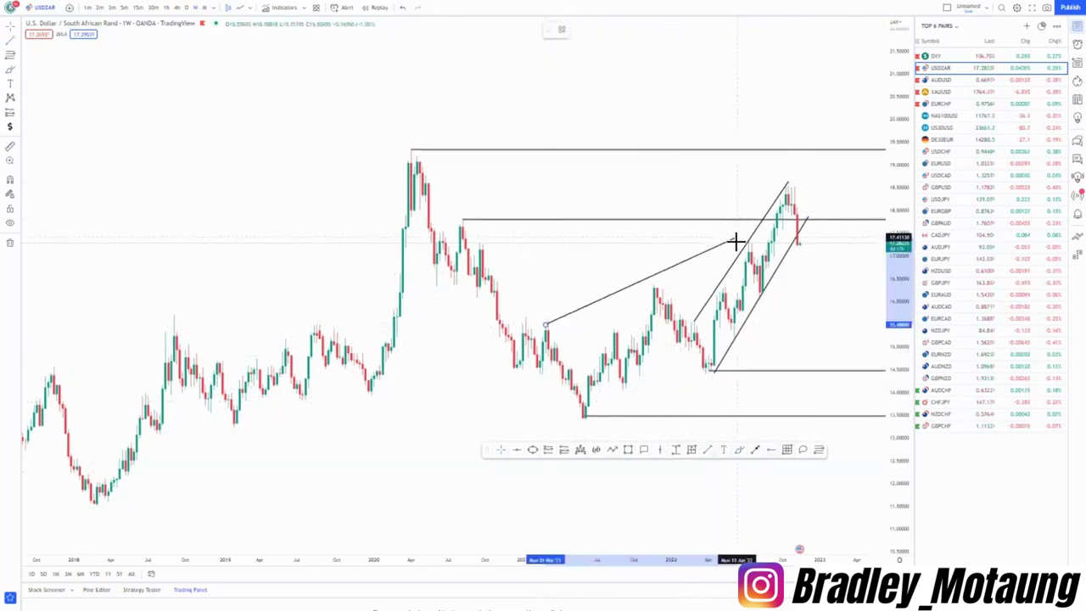
left_click_drag(738, 257, 735, 253)
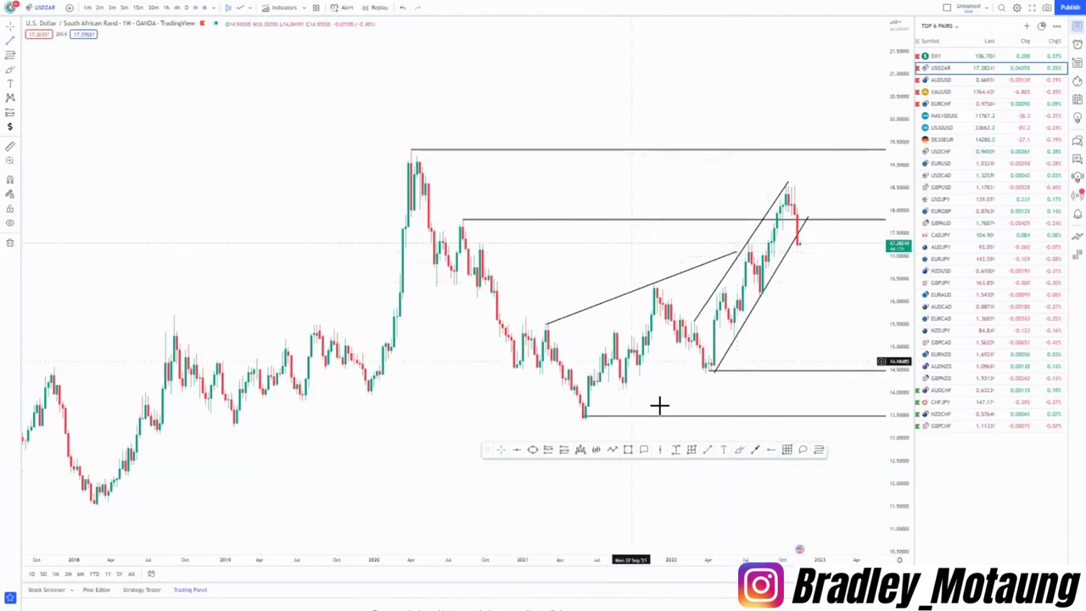
left_click_drag(705, 369, 835, 323)
scroll(721, 382, "down", 3)
left_click_drag(551, 359, 475, 375)
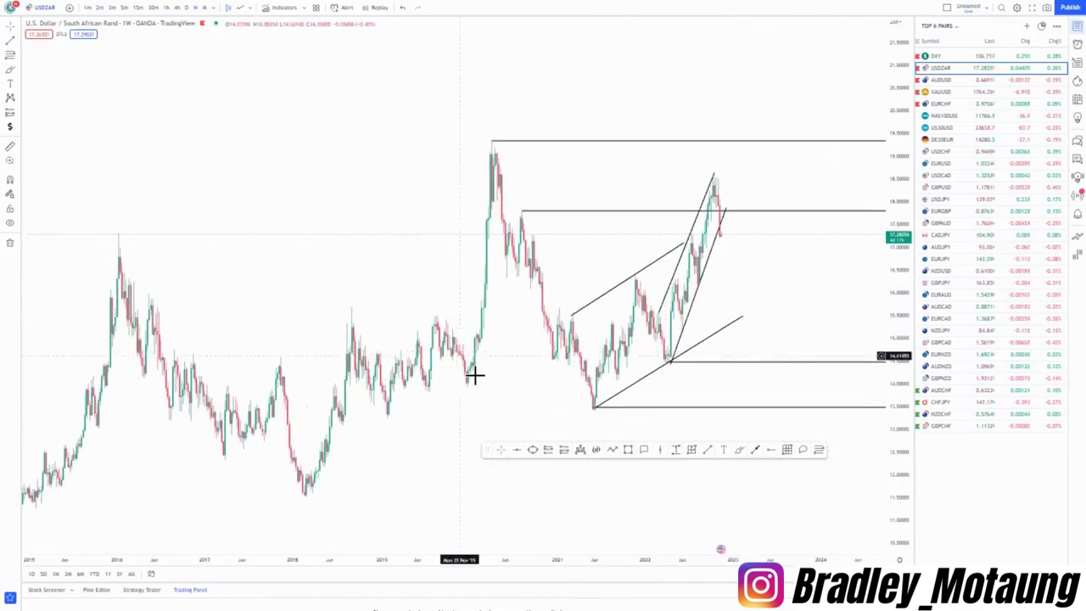
Step: Switch the chart to the daily timeframe and adjust the far end of the wider channel's lower trend line
scroll(754, 308, "up", 1)
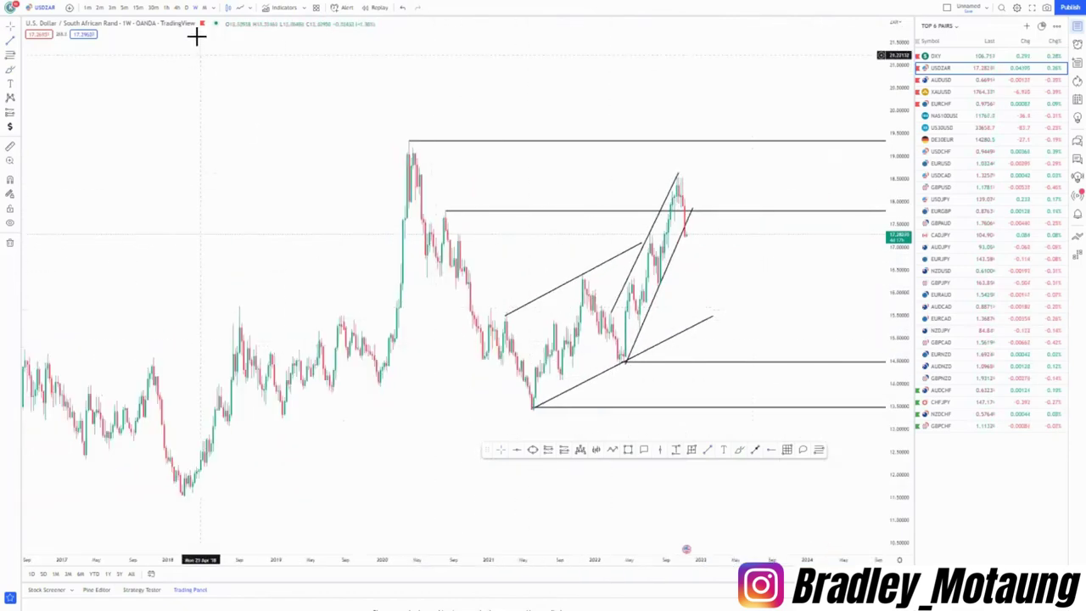
left_click(187, 7)
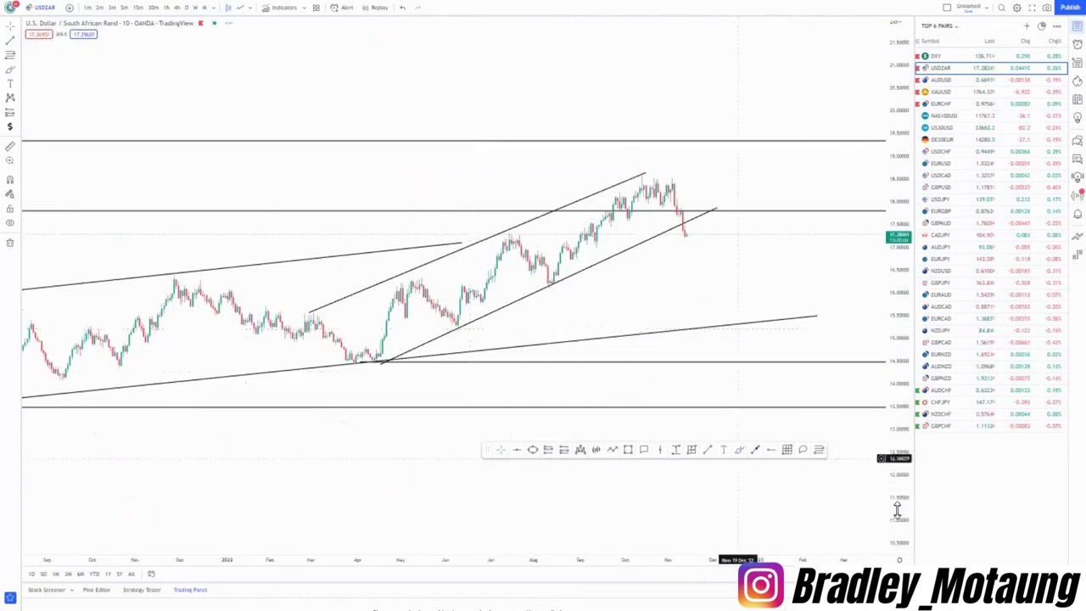
scroll(596, 353, "down", 2)
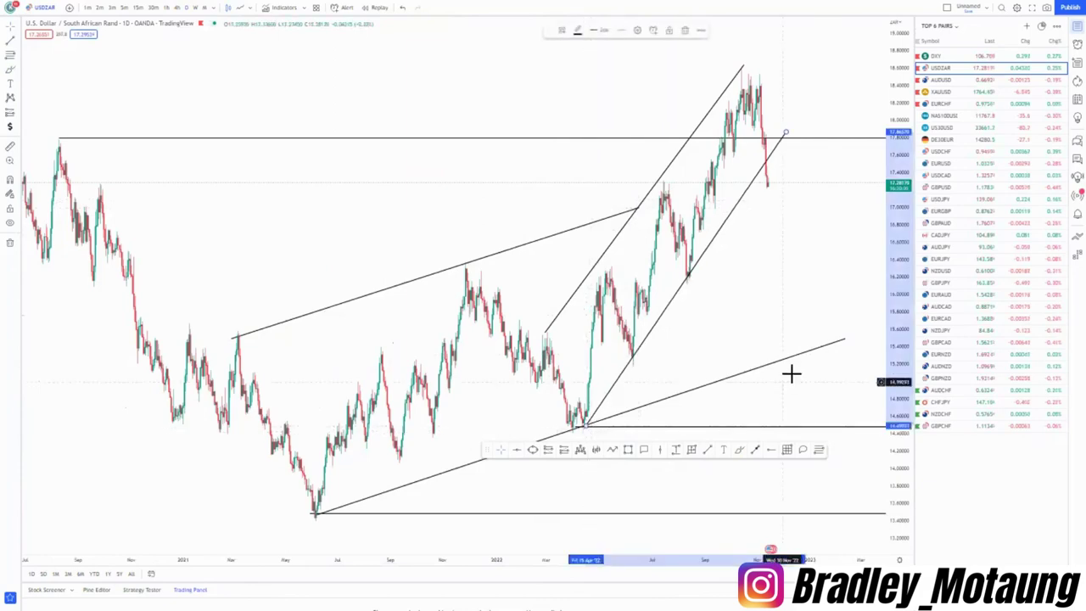
left_click_drag(845, 343, 850, 347)
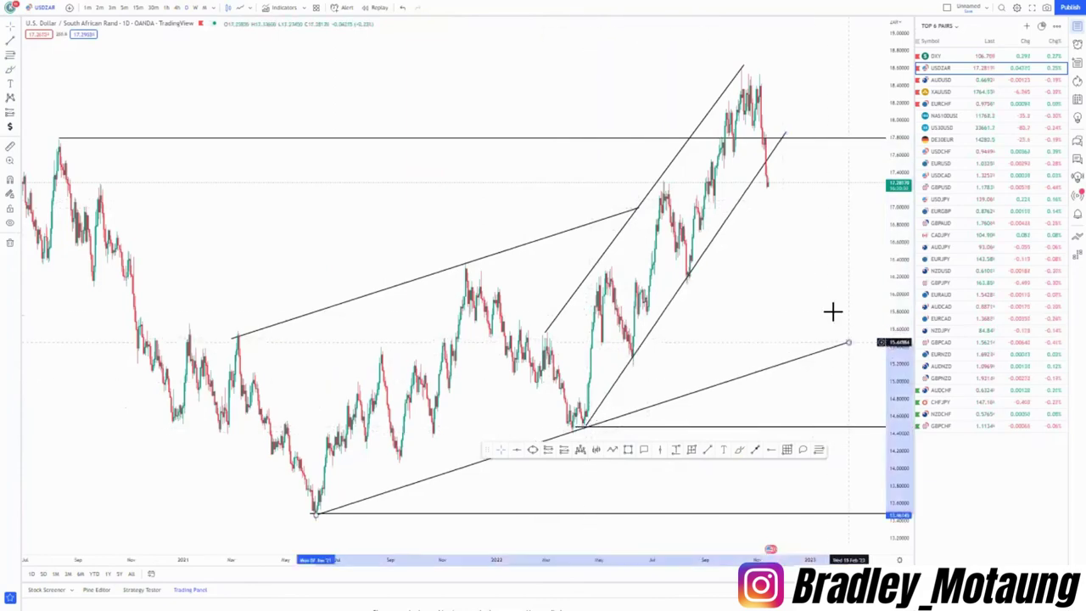
left_click(833, 311)
scroll(829, 317, "down", 2)
left_click_drag(899, 235, 783, 346)
scroll(621, 355, "up", 2)
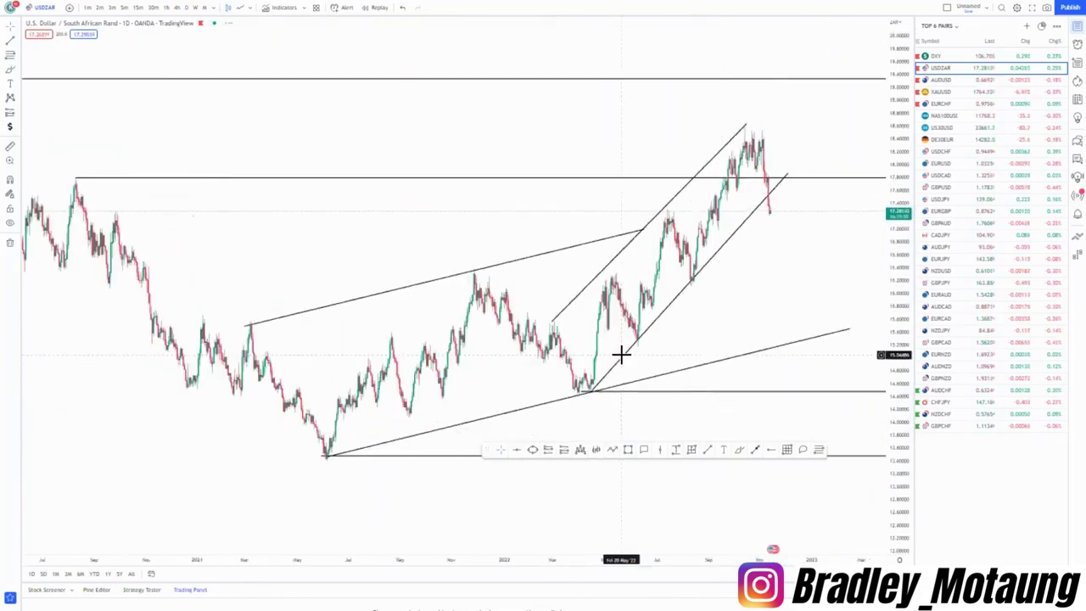
Step: Switch to the 4-hour timeframe and refit both ends of the steep channel's lower trend line to the April, June and August 2022 lows
left_click(178, 9)
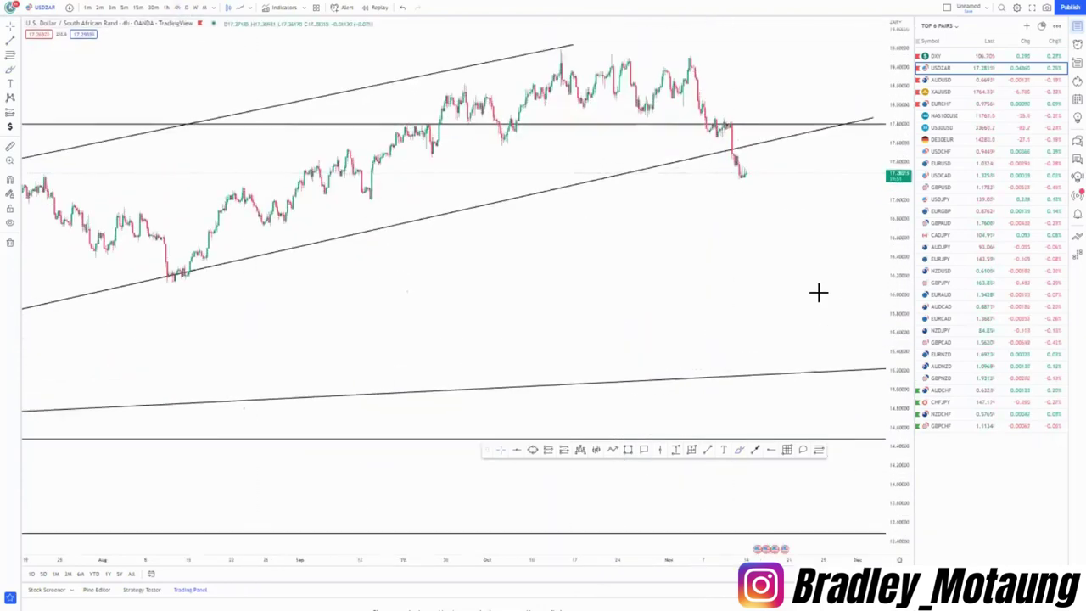
left_click_drag(617, 373, 599, 429)
scroll(599, 429, "down", 5)
left_click_drag(705, 295, 593, 357)
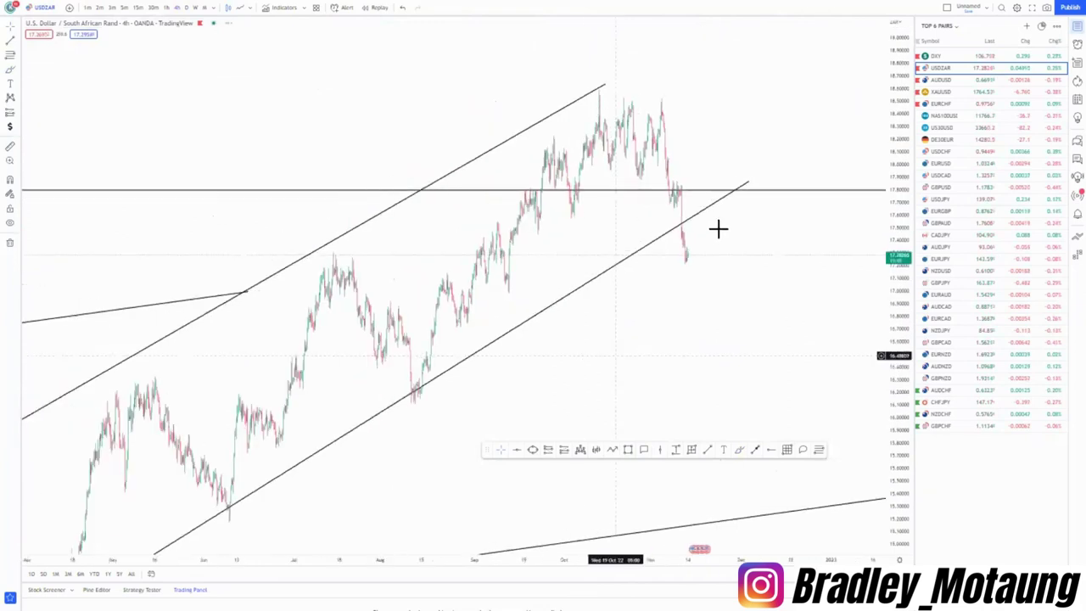
scroll(783, 238, "down", 3)
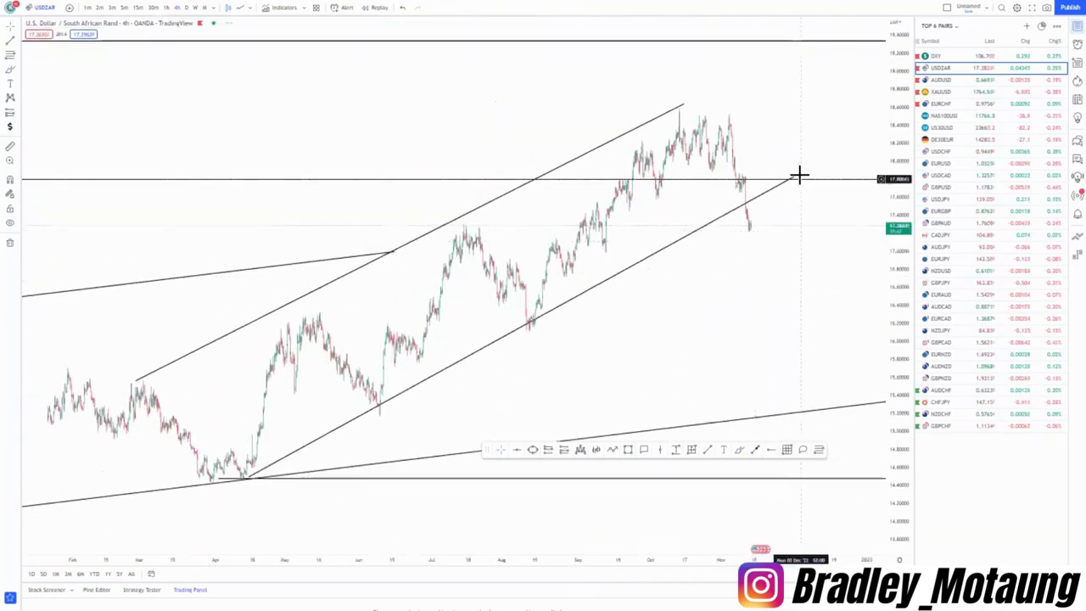
left_click_drag(799, 176, 795, 192)
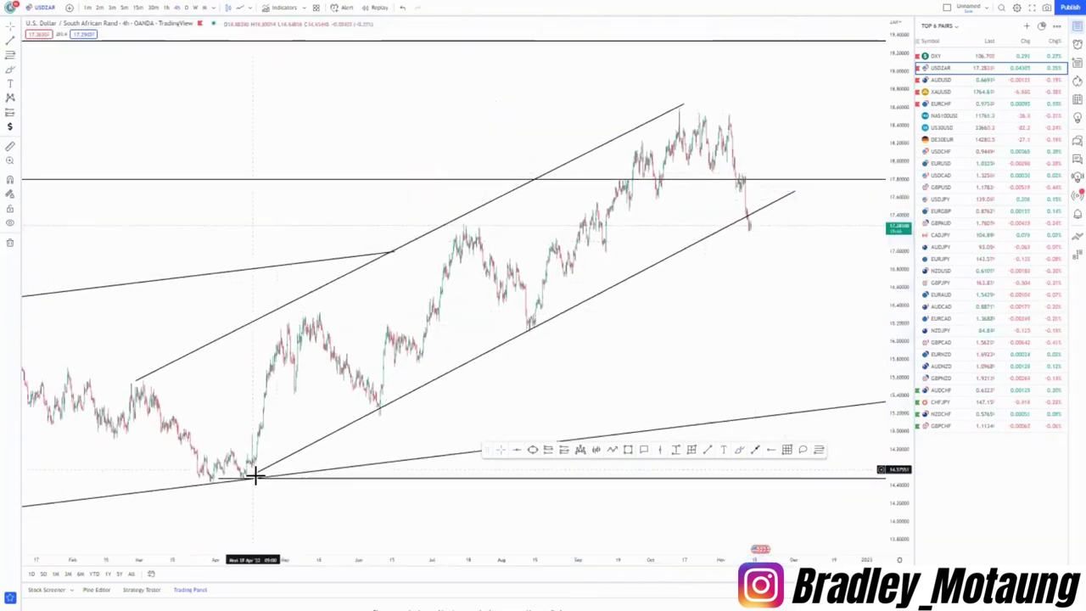
left_click_drag(253, 477, 248, 482)
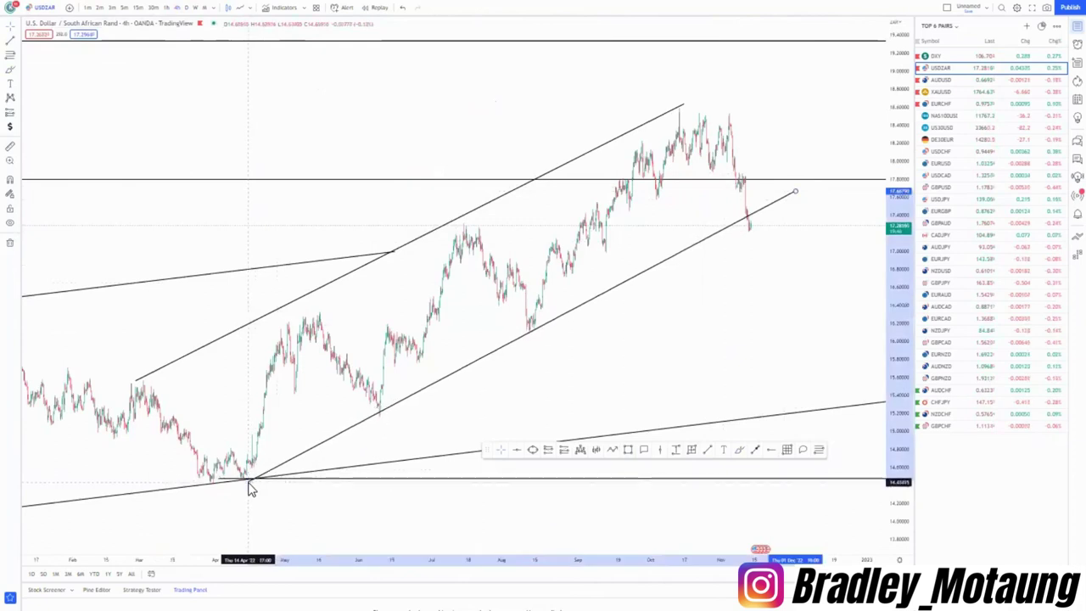
left_click(634, 309)
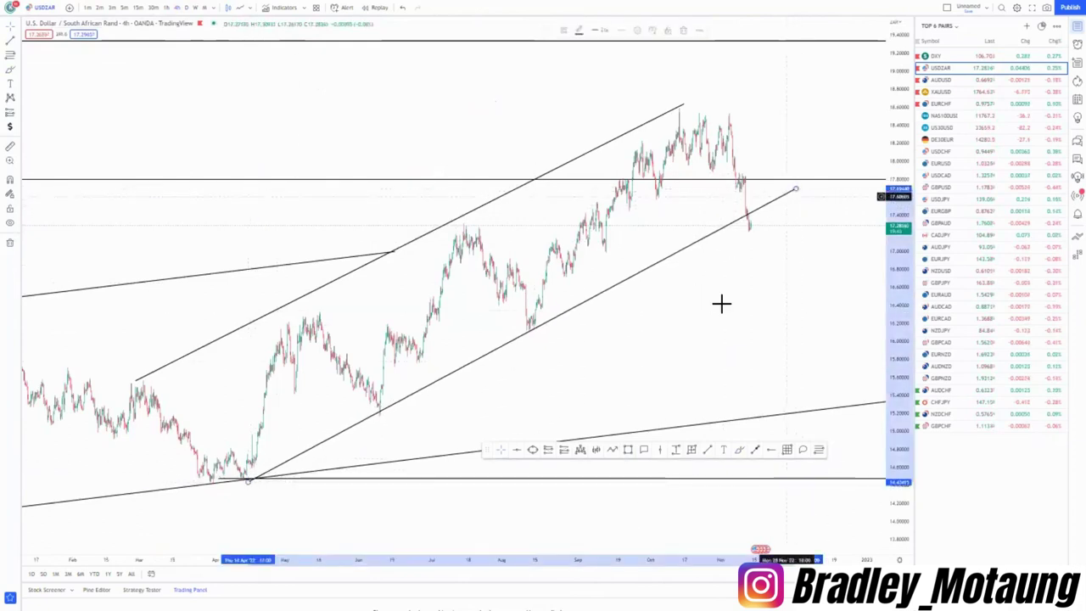
Step: Draw an inner rising channel around the price move from the August 2022 low to the October 2022 high
left_click(709, 450)
left_click(530, 327)
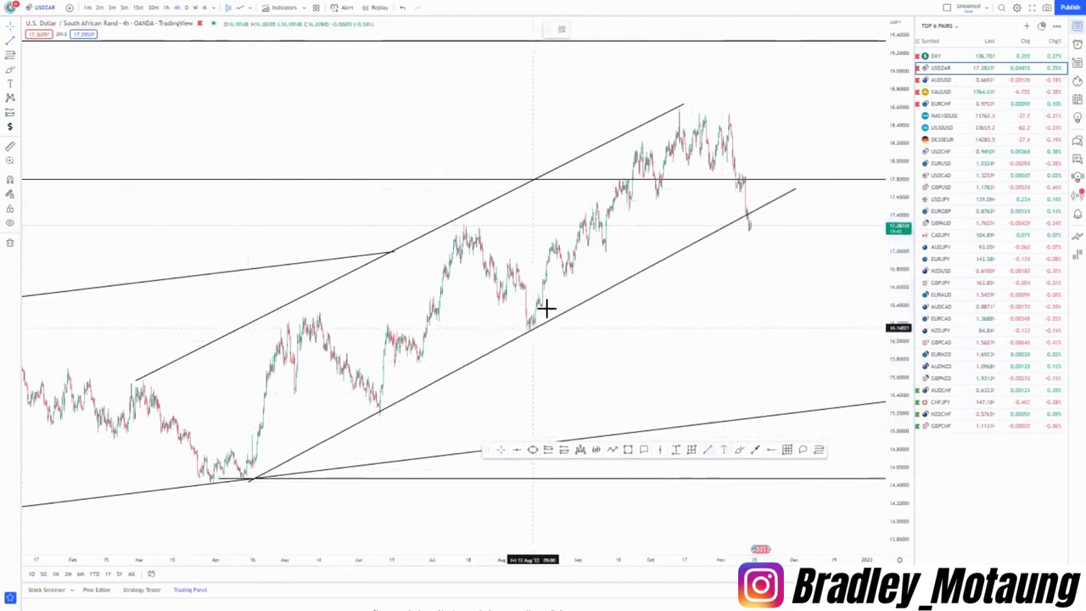
left_click(712, 140)
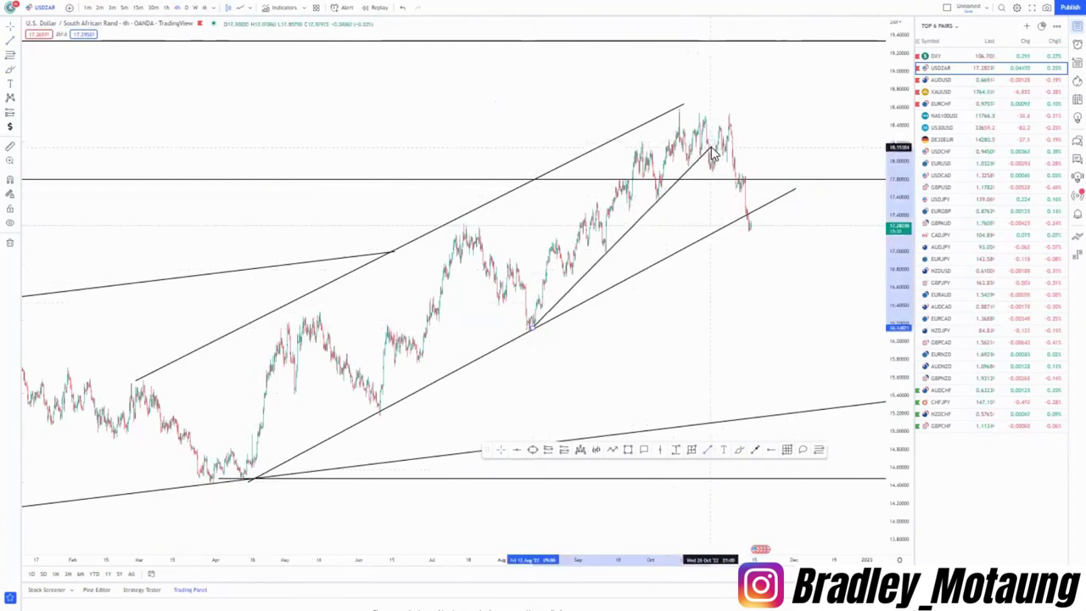
left_click(509, 262)
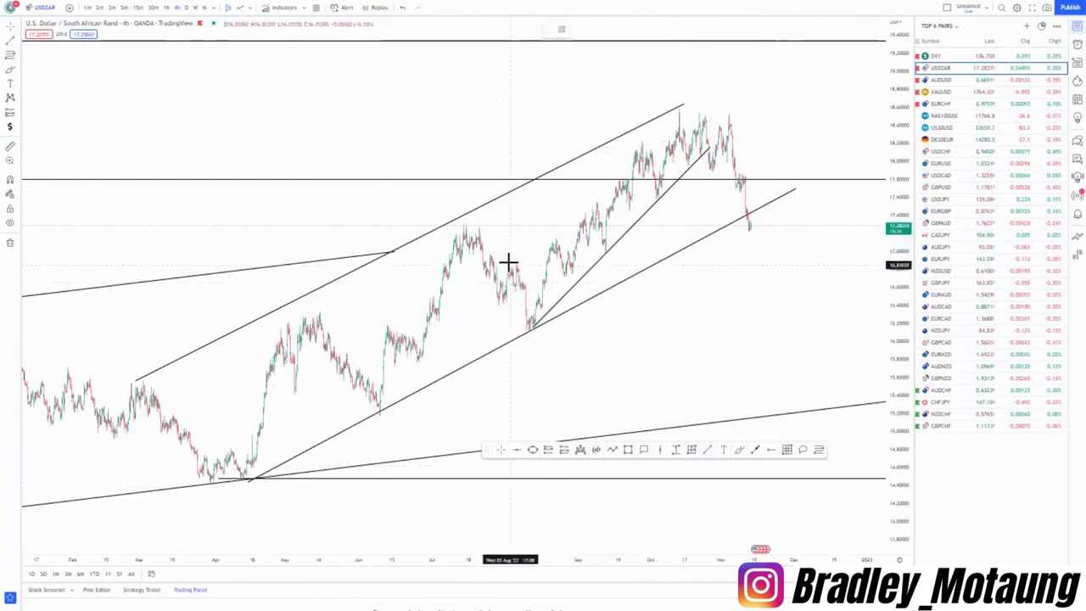
left_click(679, 106)
Step: Draw a rectangle zone across the October and November 2022 highs, between about 18.5 and 18.6
left_click_drag(750, 302, 719, 340)
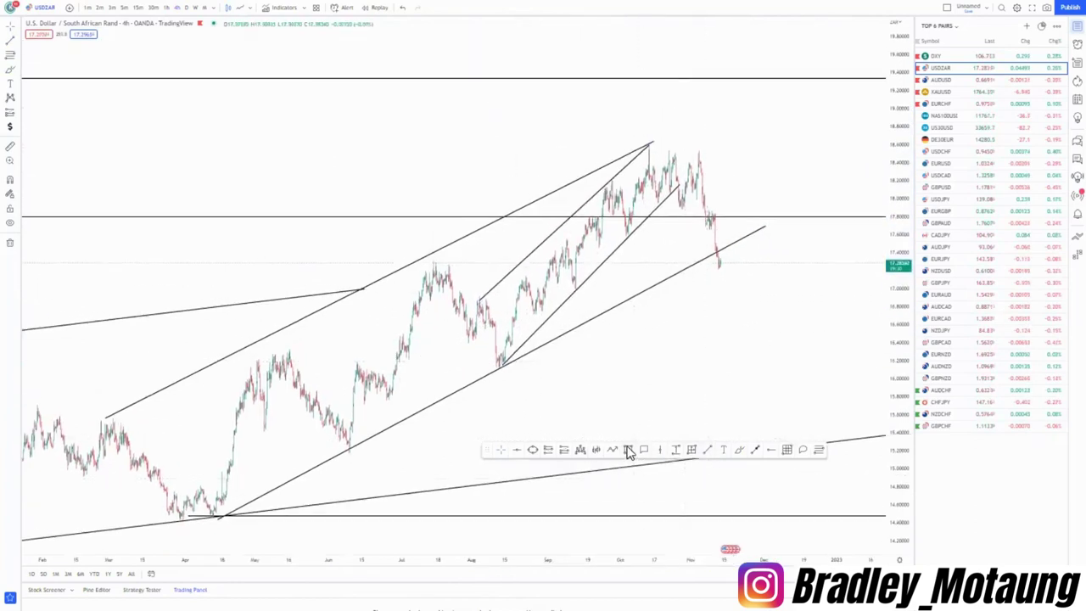
left_click(647, 145)
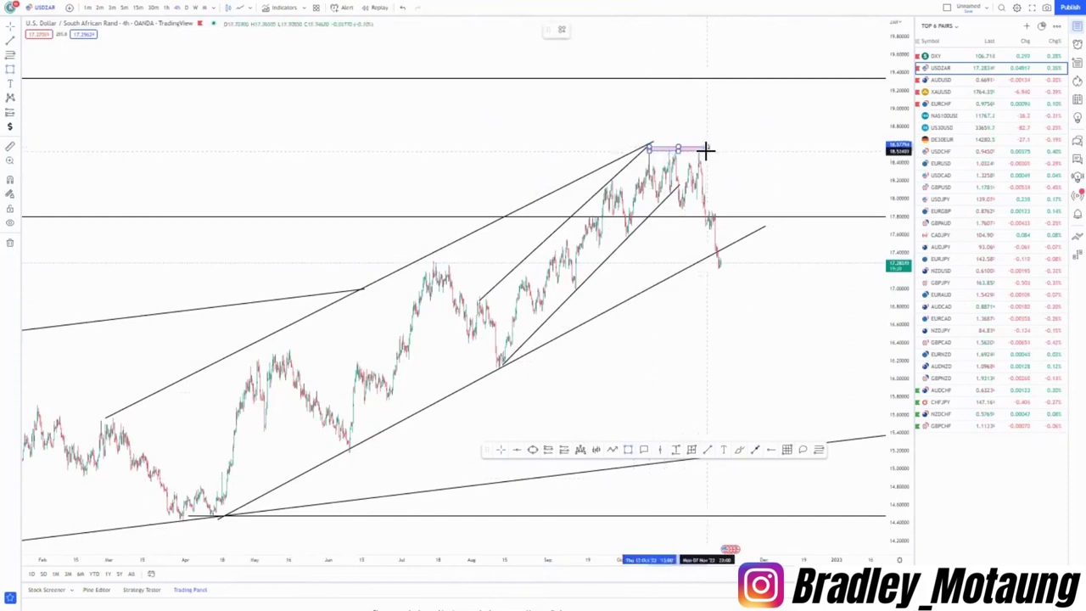
left_click(707, 151)
scroll(722, 322, "up", 5)
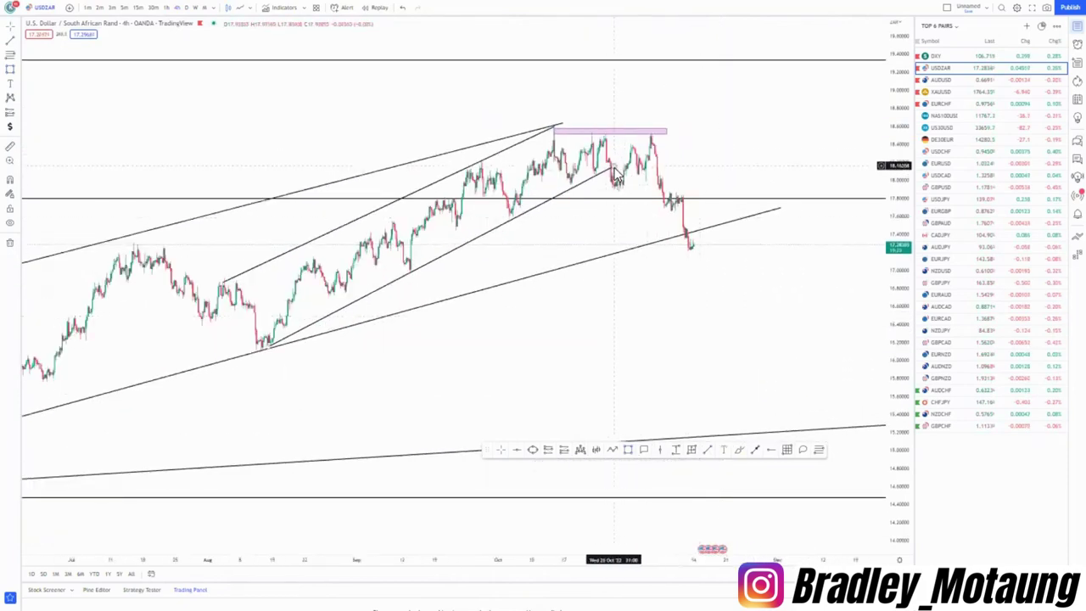
Step: Shorten the inner channel's lower line to about 20 October and draw a small rising channel from late October to early November
left_click(591, 184)
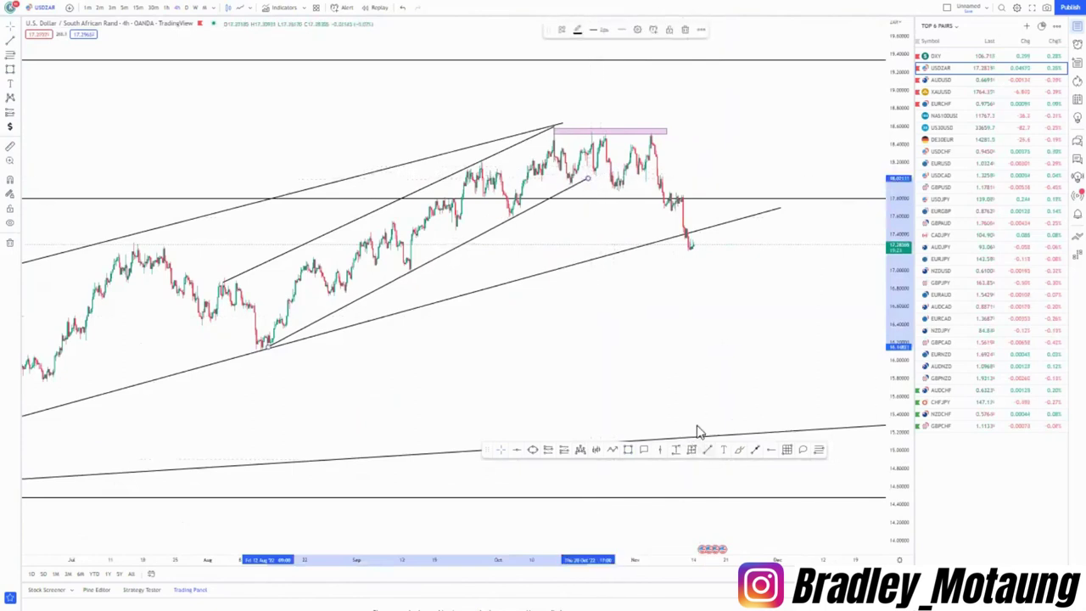
left_click(611, 185)
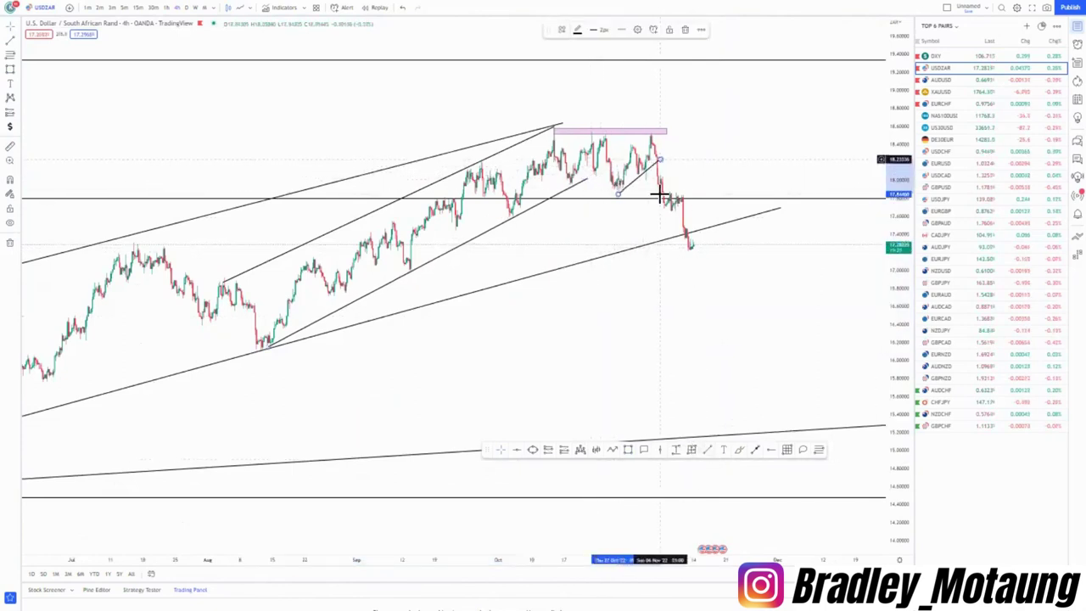
left_click(691, 470)
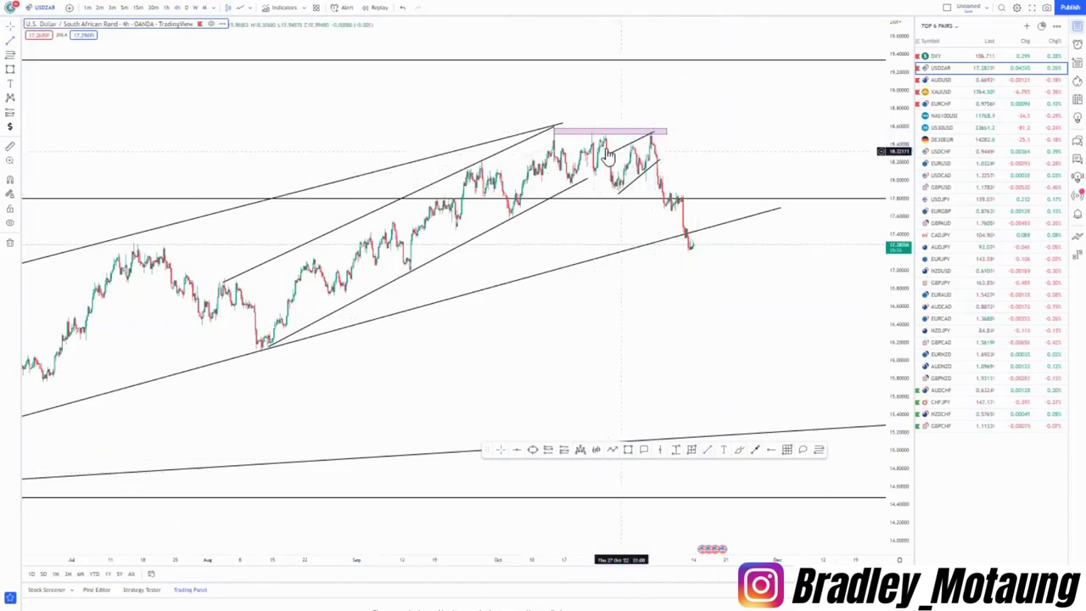
Step: Switch the chart to the 1-hour timeframe and rescale it to fit the marked channels
scroll(664, 375, "down", 5)
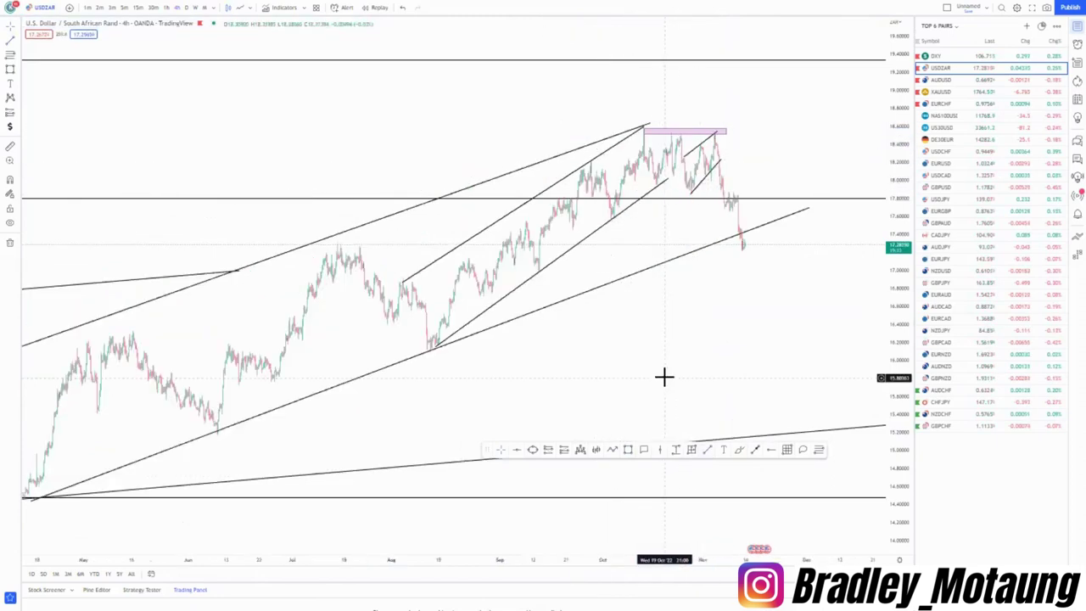
scroll(409, 269, "down", 3)
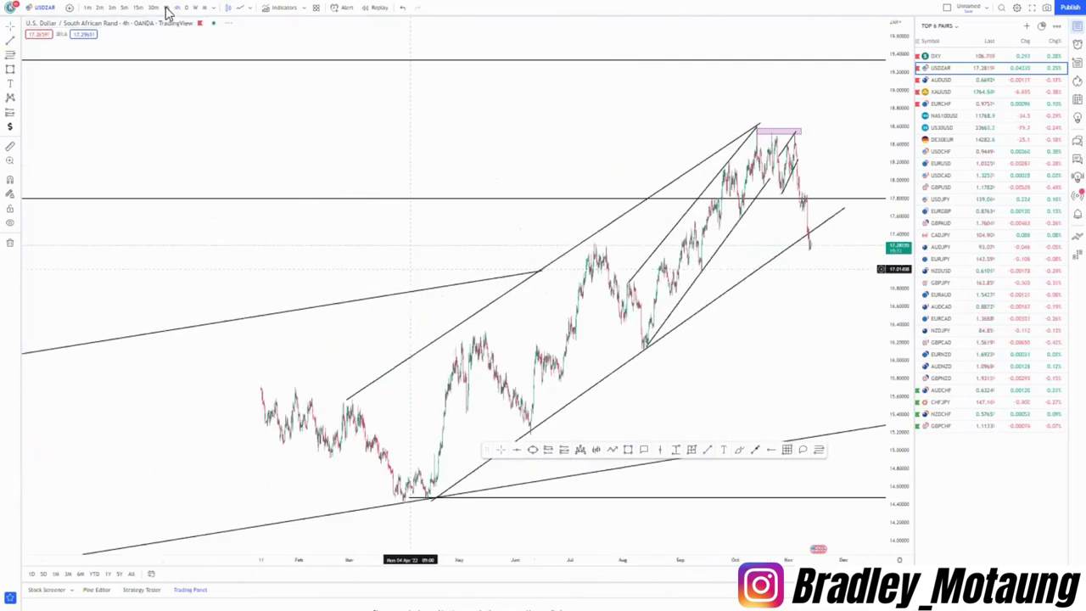
scroll(565, 339, "up", 5)
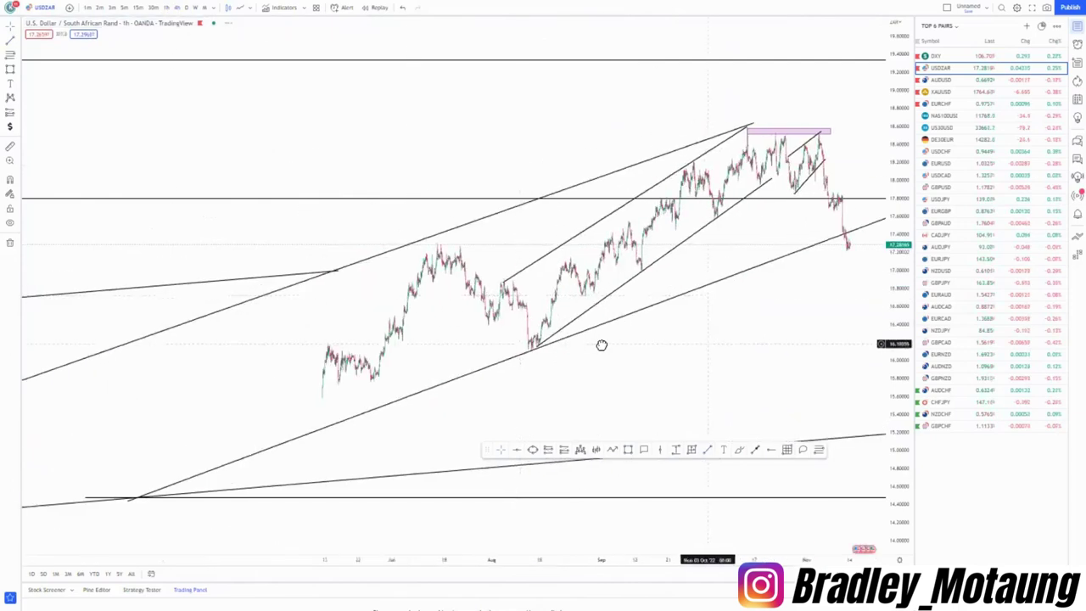
left_click_drag(897, 427, 894, 373)
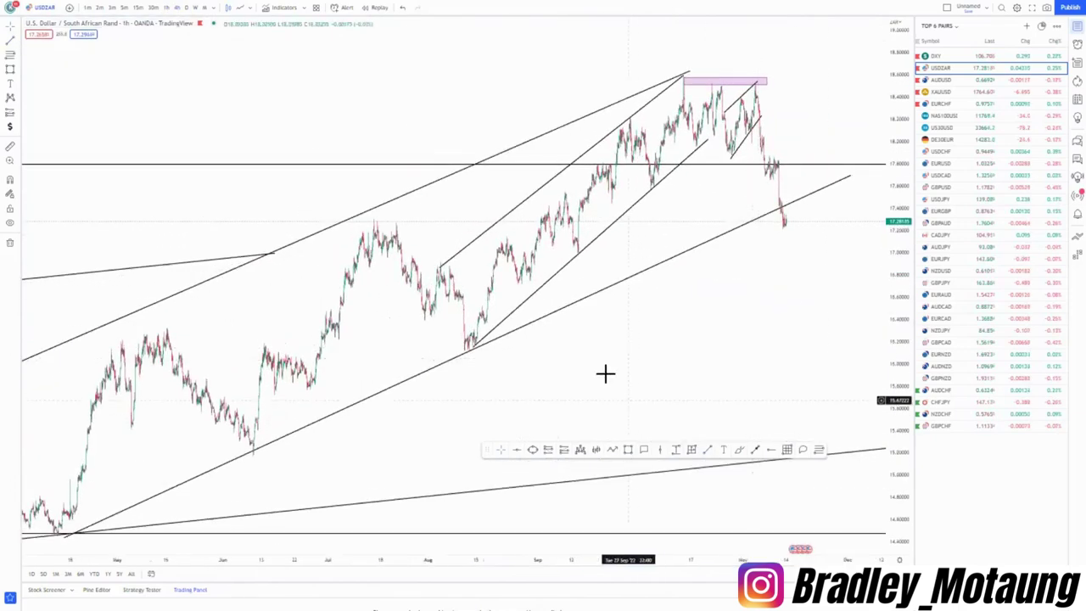
left_click_drag(606, 374, 595, 412)
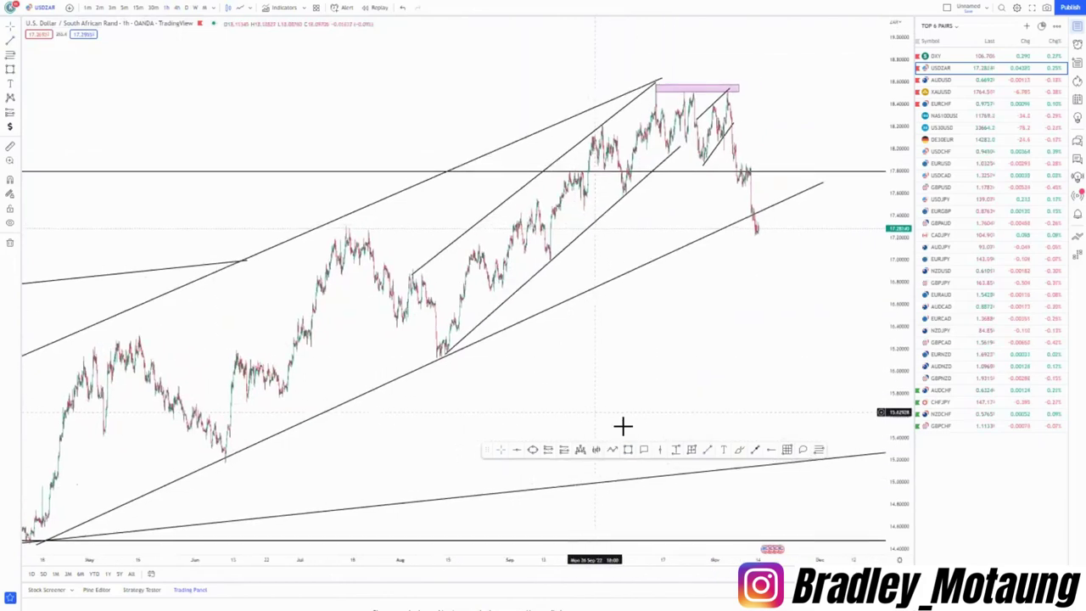
Step: Draw a small rising channel around the consolidation of about 11 to 14 November 2022, just below the main rising trendline
scroll(710, 409, "up", 5)
left_click_drag(638, 371, 722, 410)
scroll(865, 456, "up", 3)
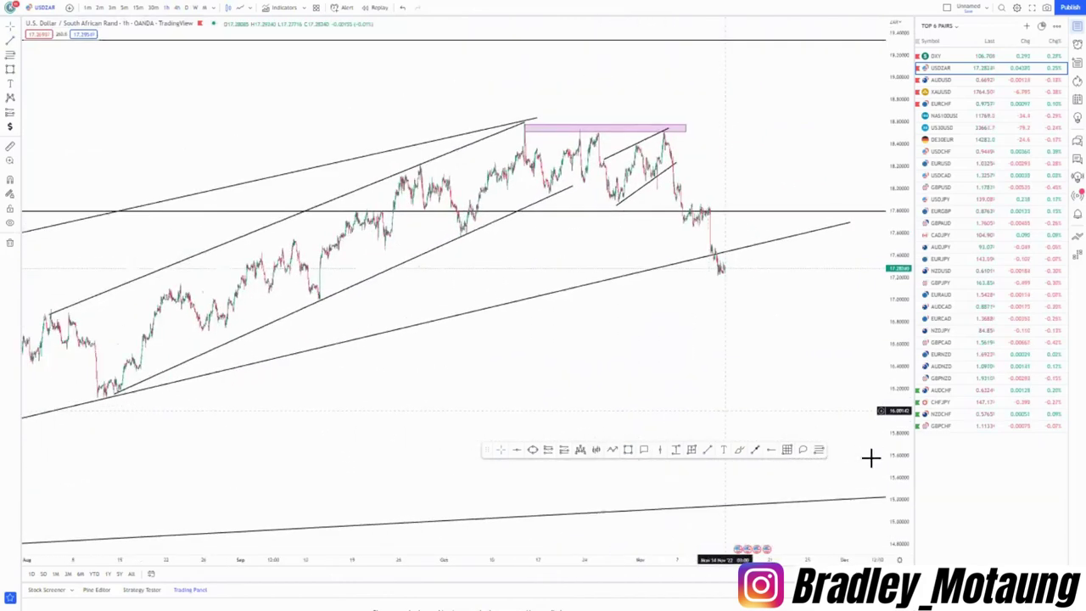
left_click_drag(894, 466, 894, 310)
left_click_drag(618, 324, 703, 363)
scroll(758, 394, "up", 4)
scroll(757, 394, "up", 2)
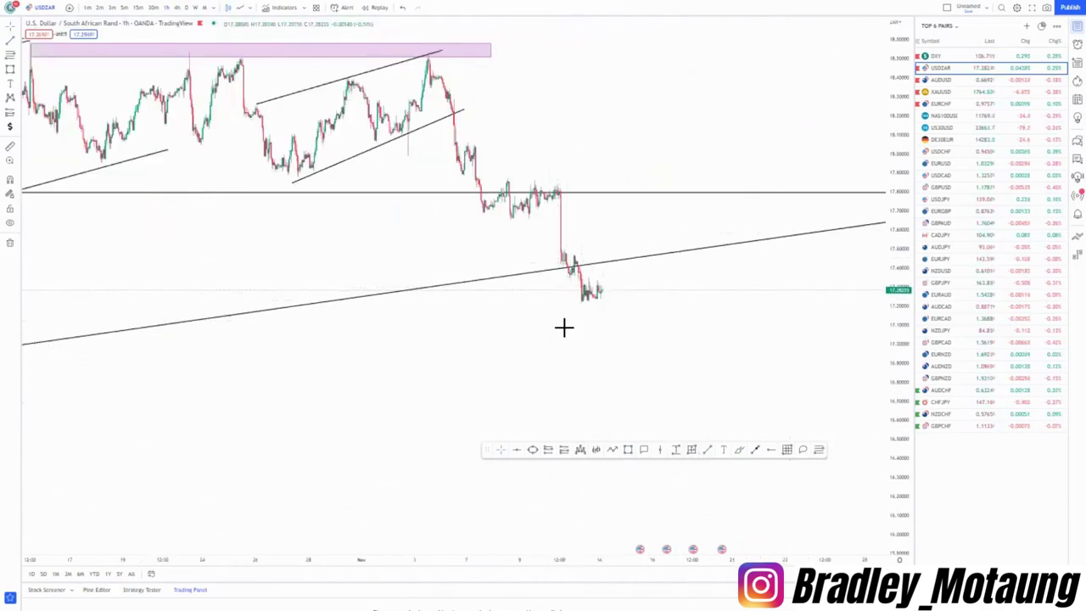
left_click(706, 448)
left_click(605, 296)
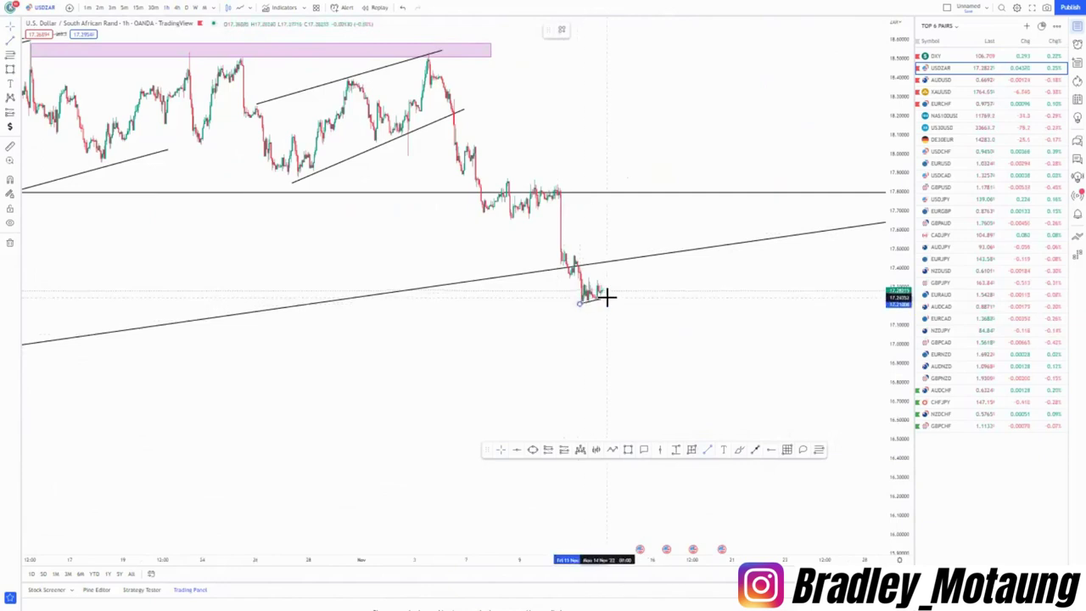
left_click(707, 450)
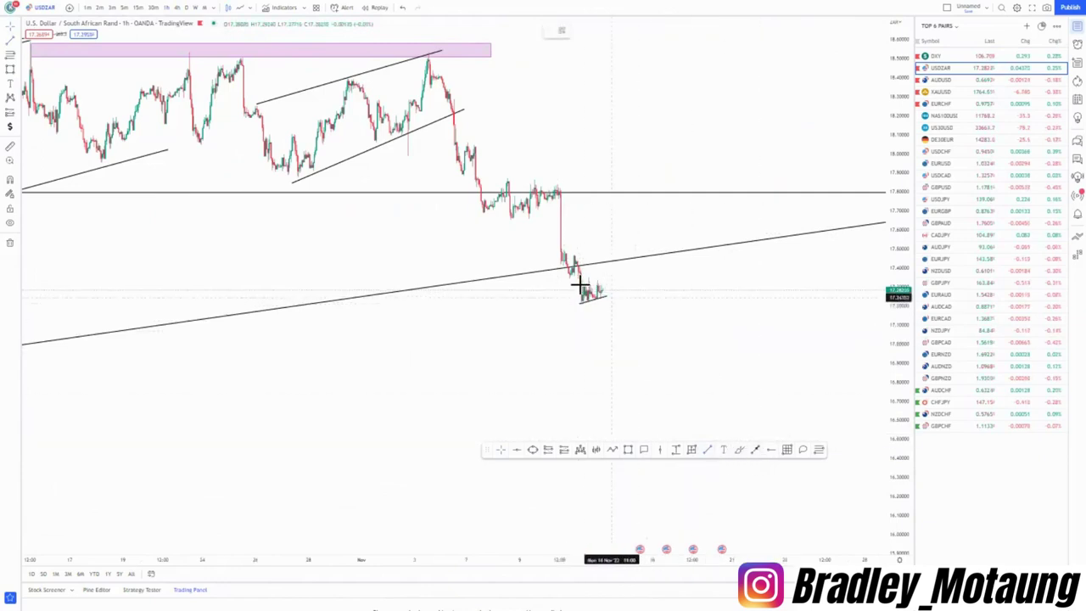
left_click(600, 277)
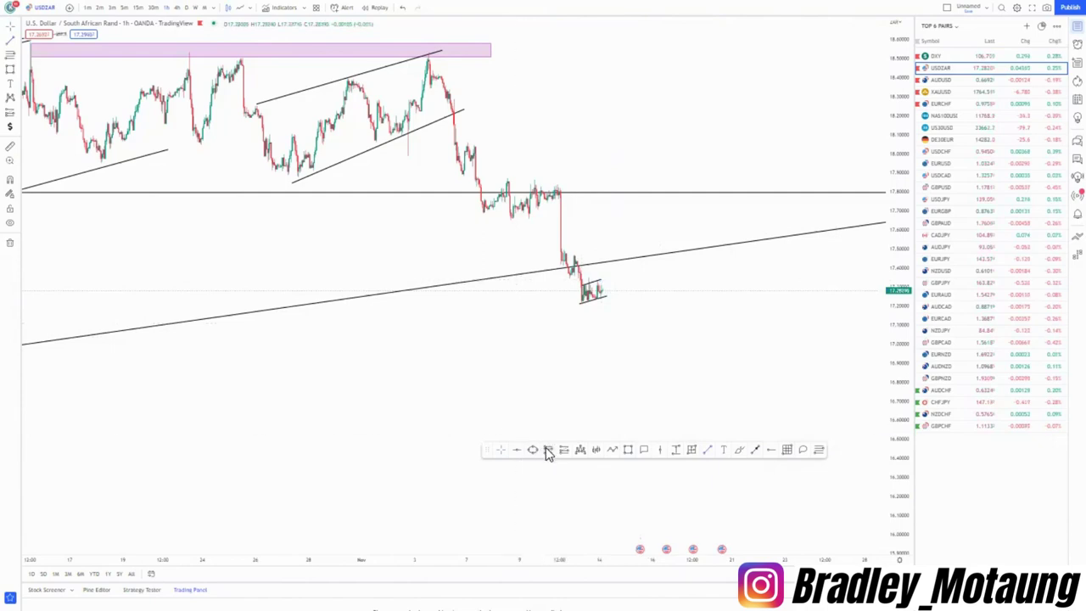
Step: Place a short position at the small channel's lower edge with entry at about 17.20 and stop at about 17.37
left_click(598, 305)
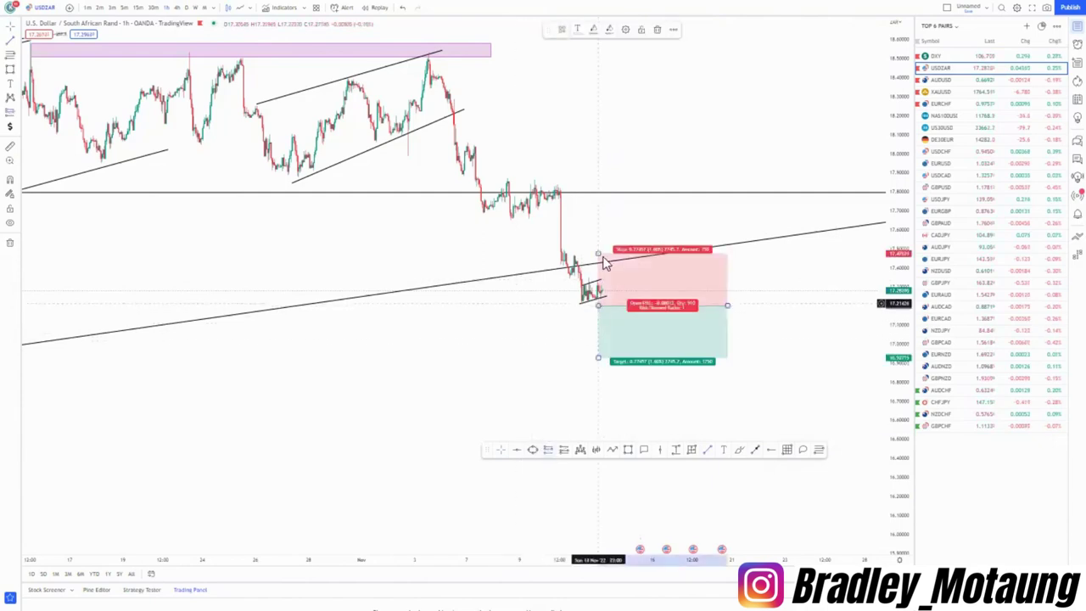
left_click_drag(598, 246, 599, 271)
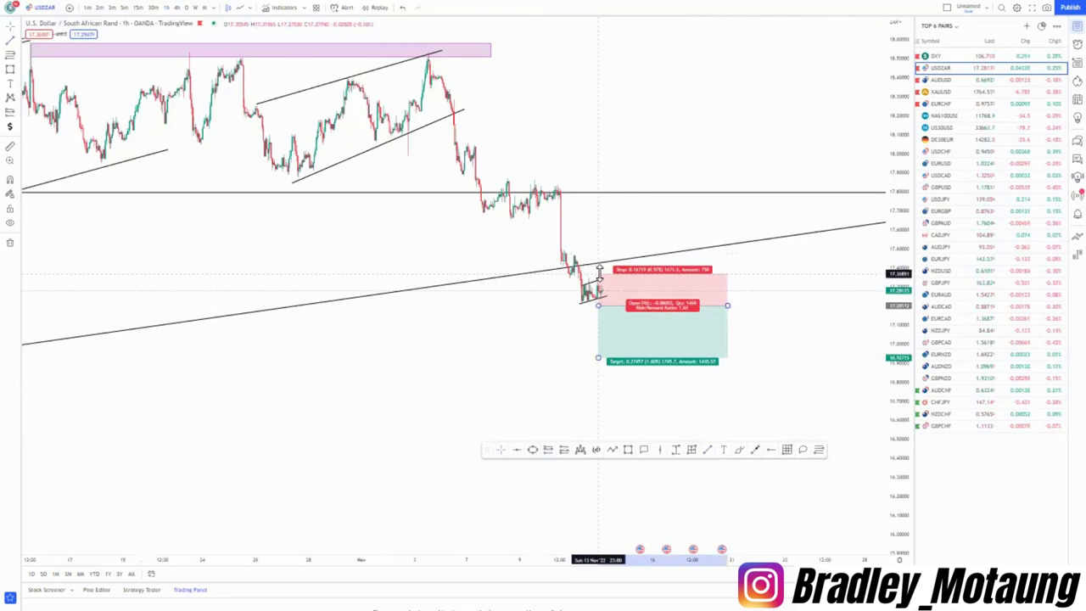
Step: Add a horizontal ray from the August 2022 low at about 16.15
scroll(552, 371, "down", 6)
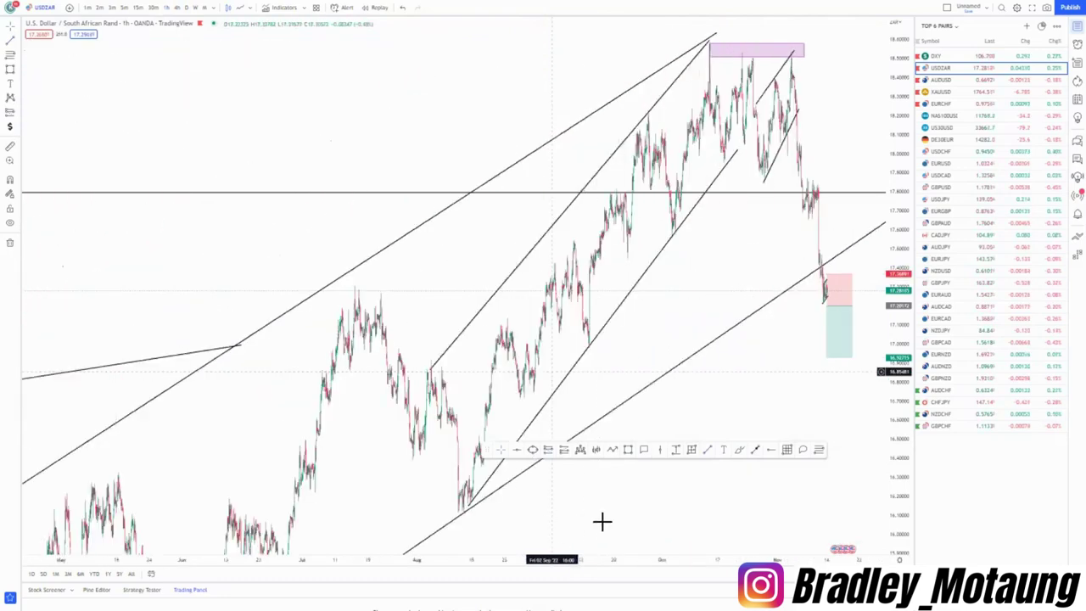
scroll(602, 520, "down", 6)
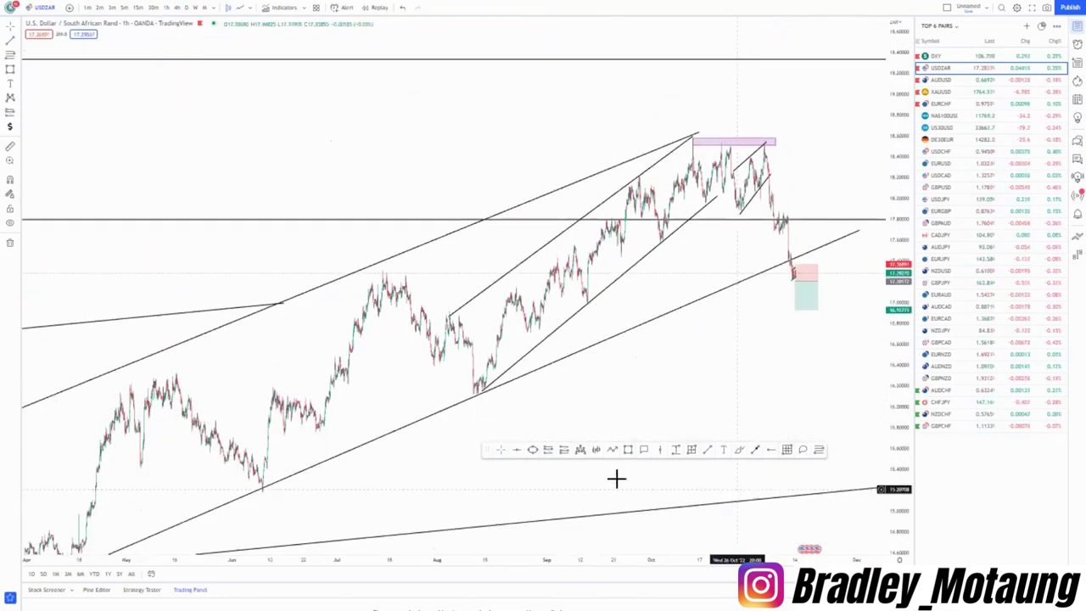
left_click(477, 386)
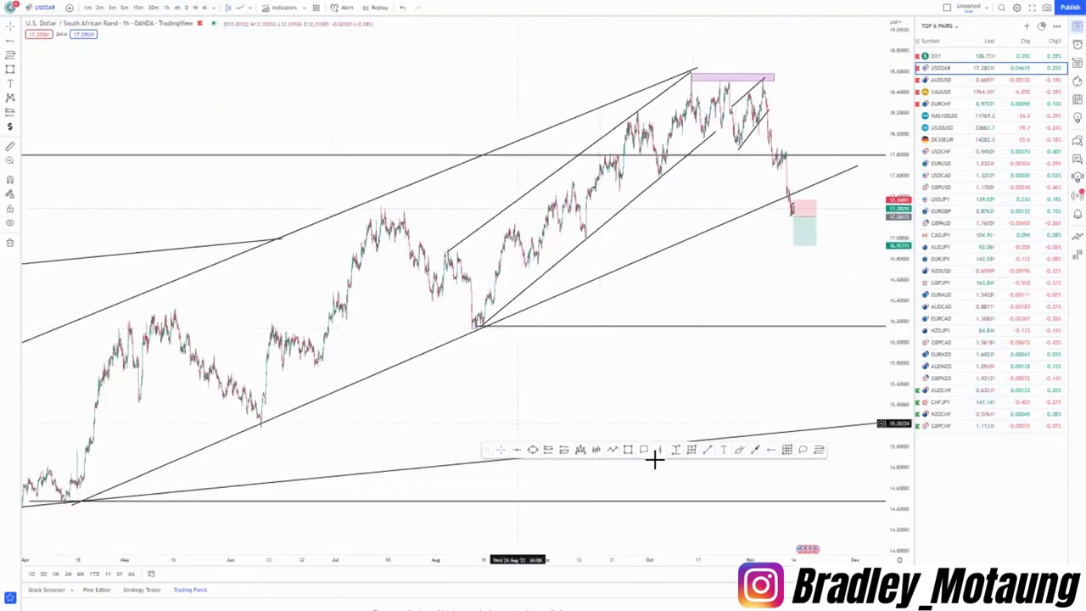
Step: Extend the short position's target to the lowest horizontal level at about 14.47 and widen it to about 29 November
left_click_drag(516, 336, 465, 323)
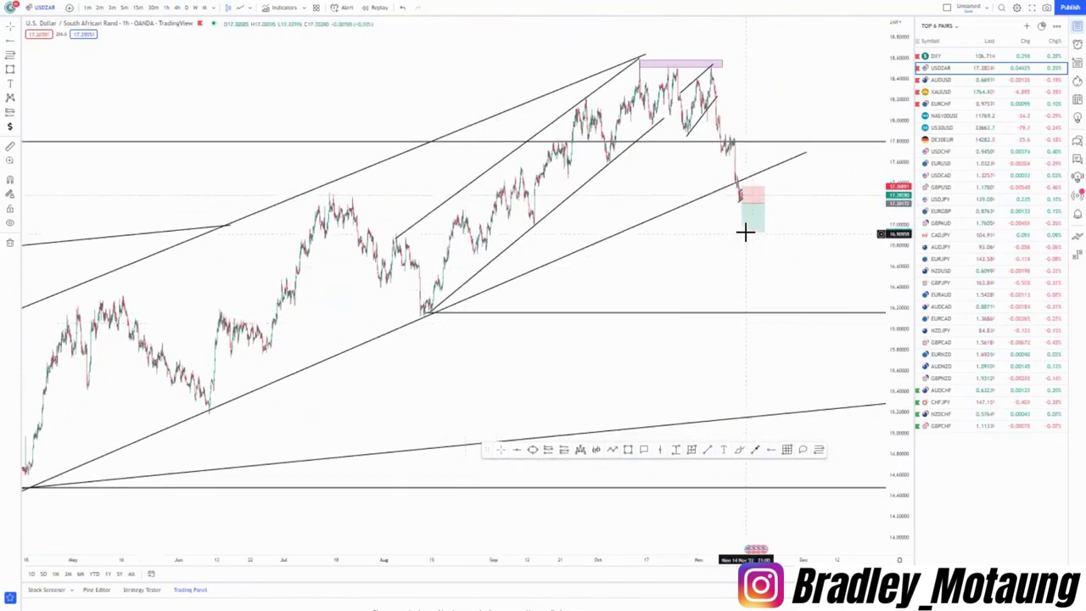
left_click_drag(744, 231, 740, 487)
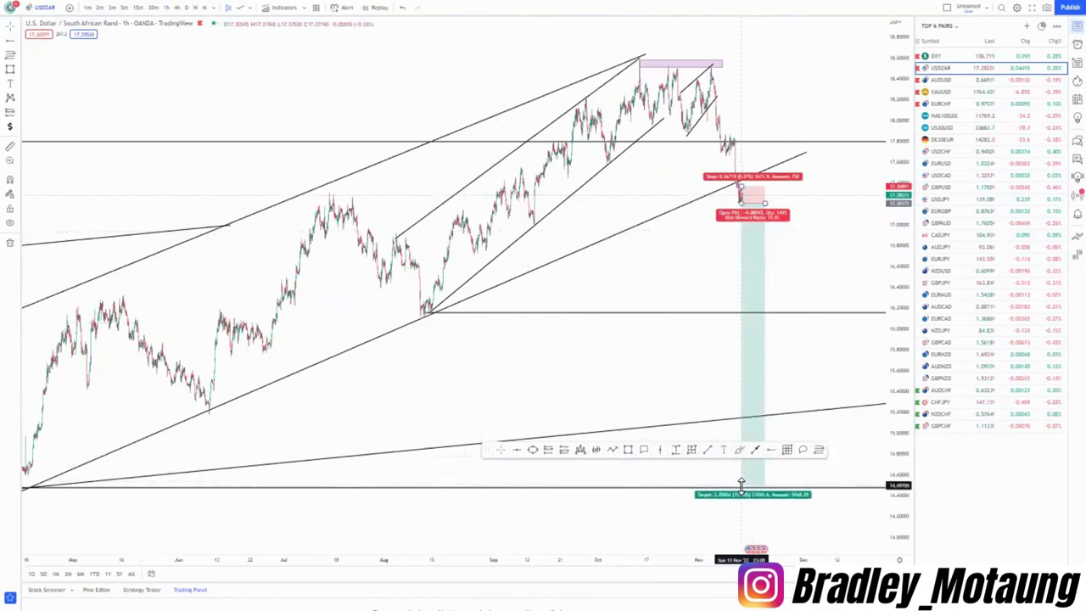
left_click_drag(765, 204, 802, 205)
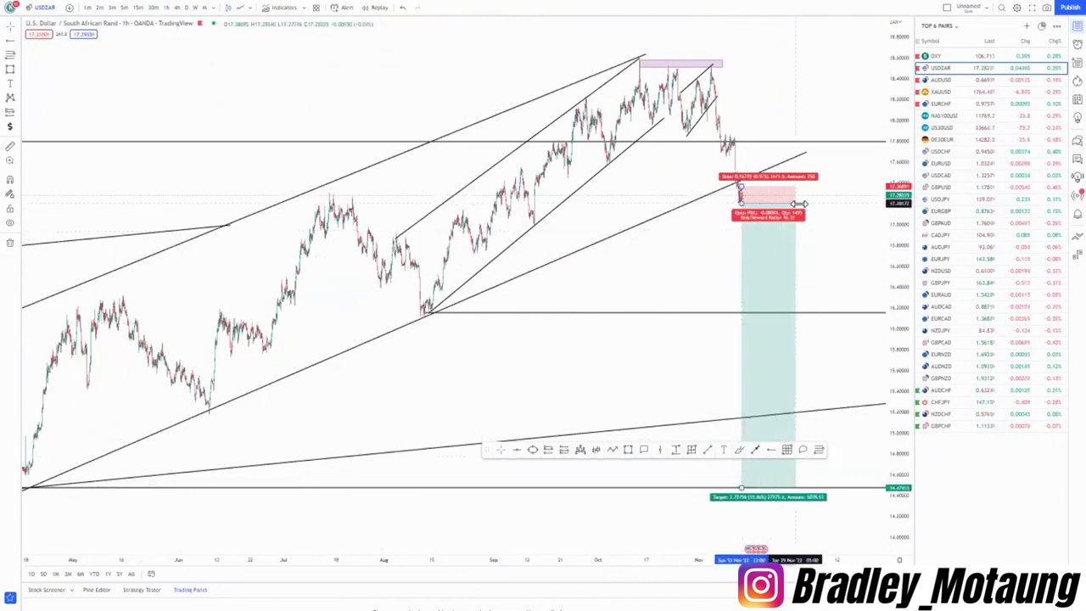
Step: Draw a rectangle zone from the July 2022 highs across to the start of December, between about 17.25 and 17.3
scroll(583, 335, "up", 2)
scroll(582, 335, "up", 1)
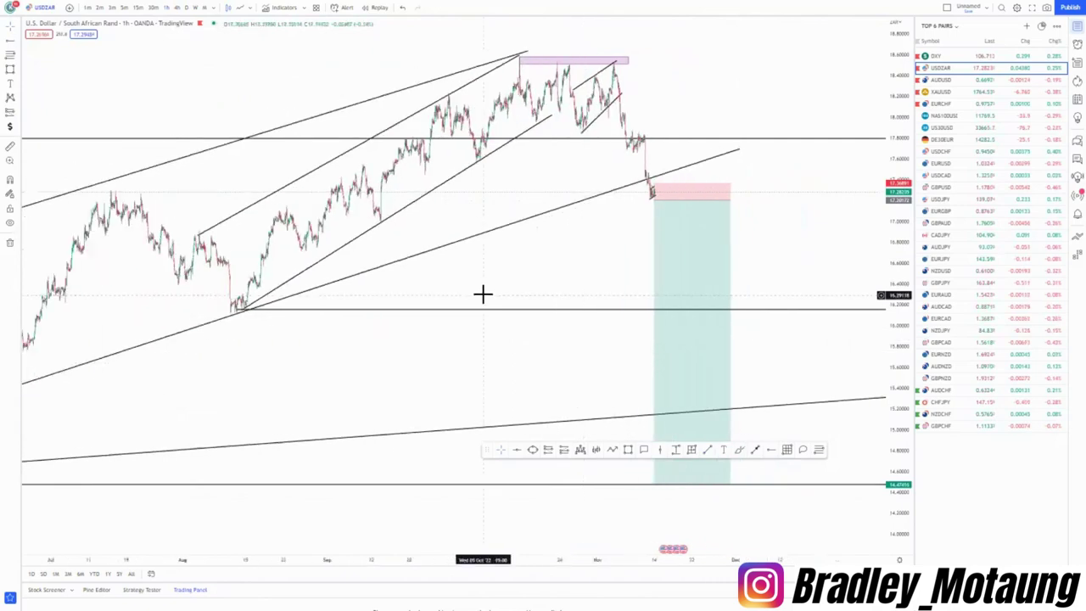
scroll(481, 294, "down", 3)
left_click_drag(637, 286, 567, 331)
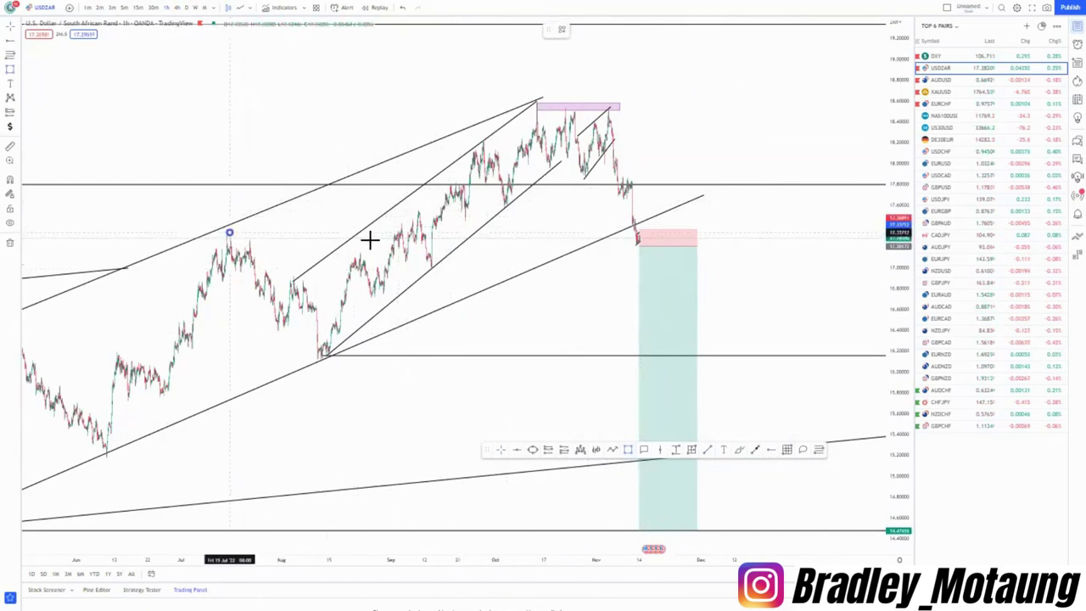
left_click(709, 240)
left_click(852, 294)
mouse_move(570, 307)
left_mouse_down()
mouse_move(565, 321)
mouse_move(562, 288)
left_mouse_up()
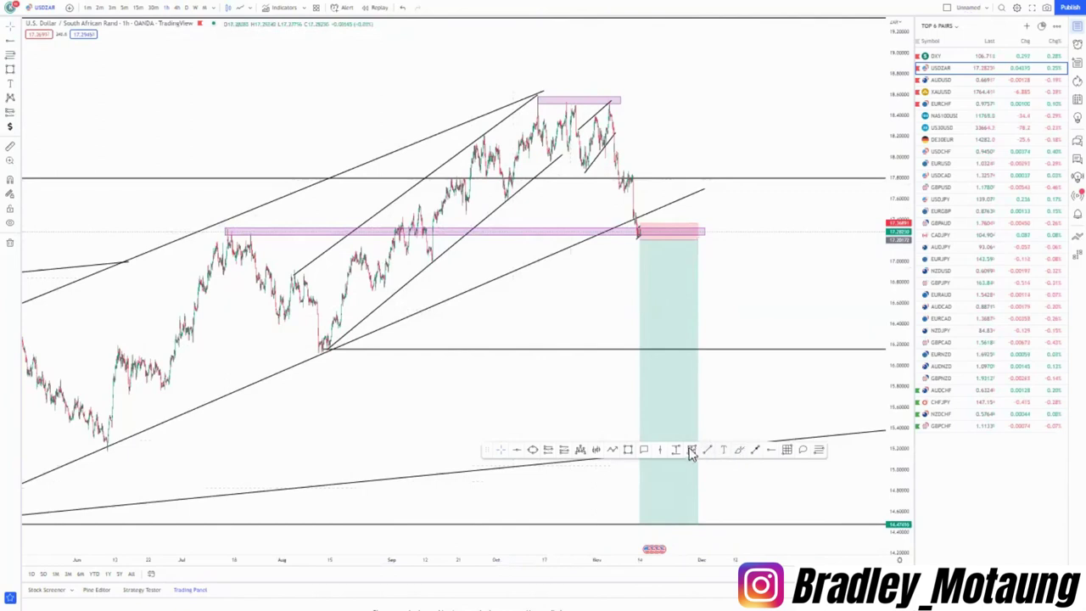
Step: Draw a projected path that dips to about 16.95, retests the 17.3 zone and falls to about 14.5
left_click(646, 251)
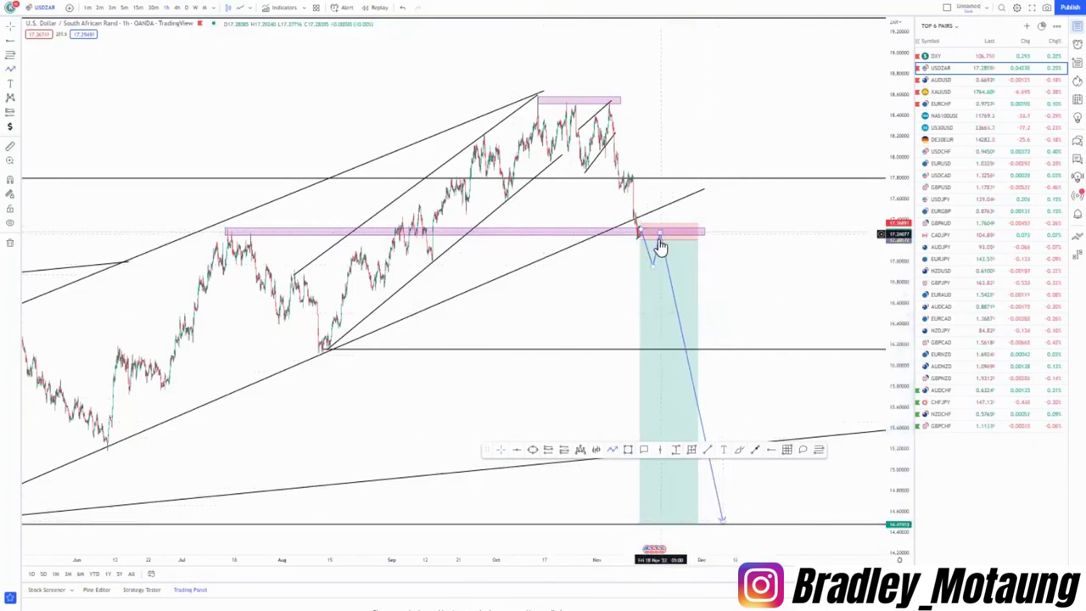
Step: Move the short position's entry to the zone at about 17.25, with stop at about 17.44 and target at about 14.49
left_click_drag(685, 253, 696, 247)
left_click(798, 275)
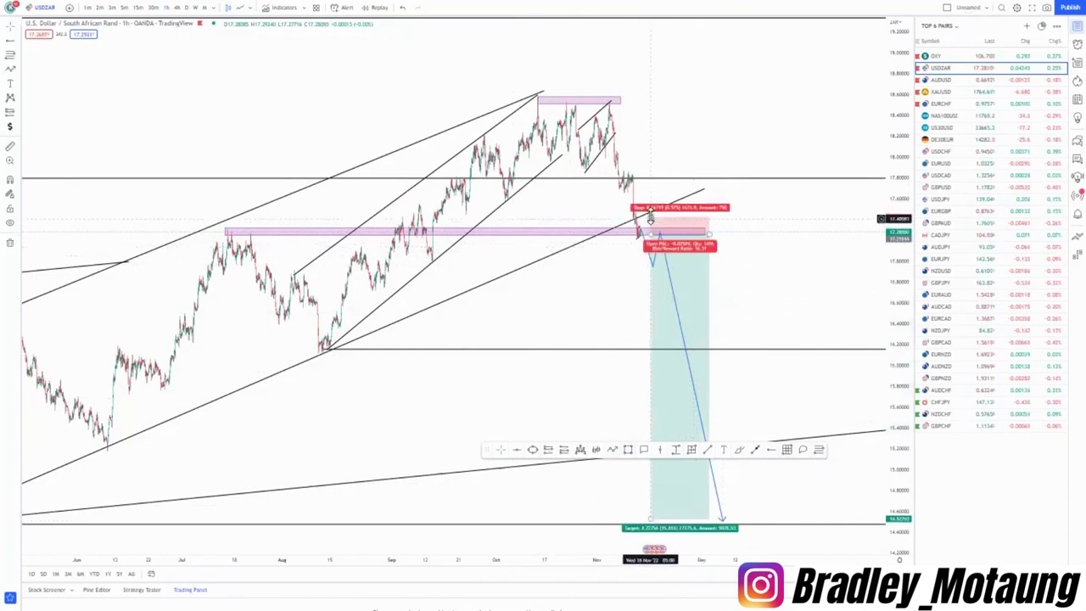
left_click_drag(650, 218, 651, 215)
left_click(624, 363)
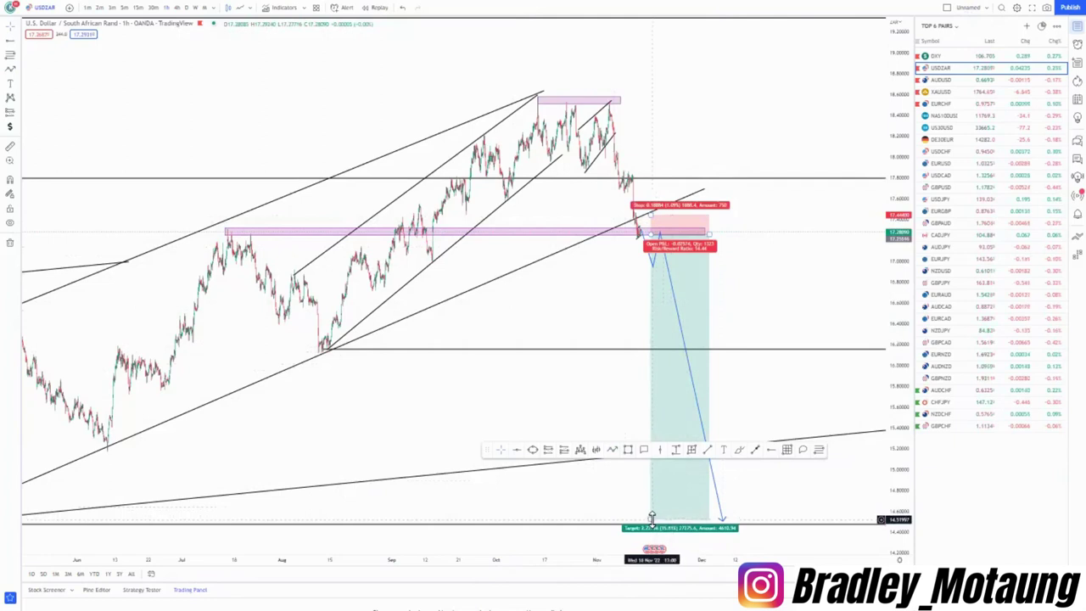
left_click_drag(651, 517, 651, 522)
left_click(568, 383)
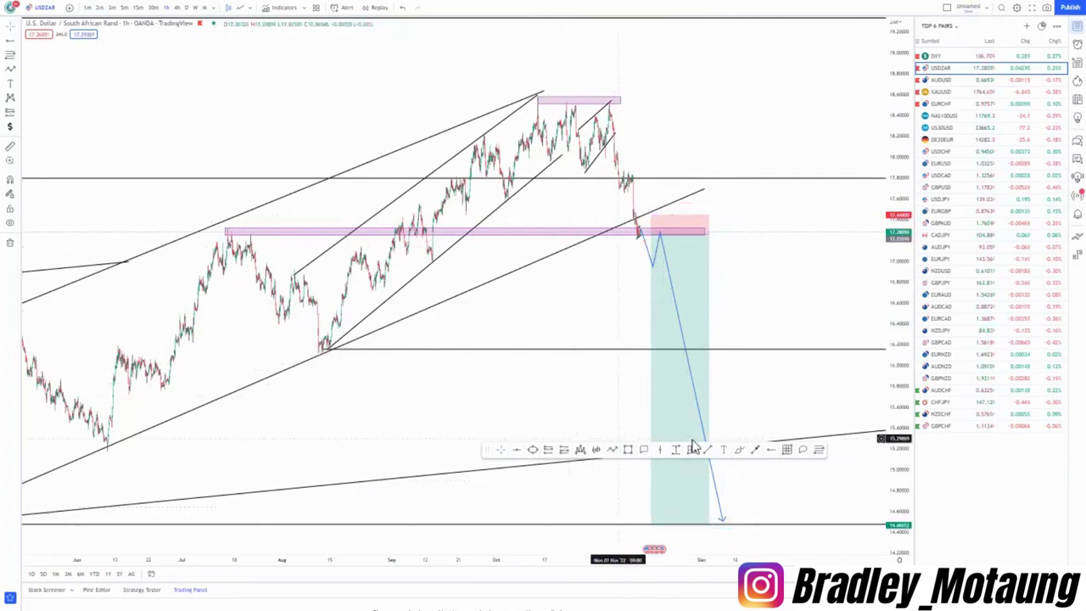
Step: Open the AUDUSD chart, reset its view and switch it to the weekly timeframe
left_click(942, 79)
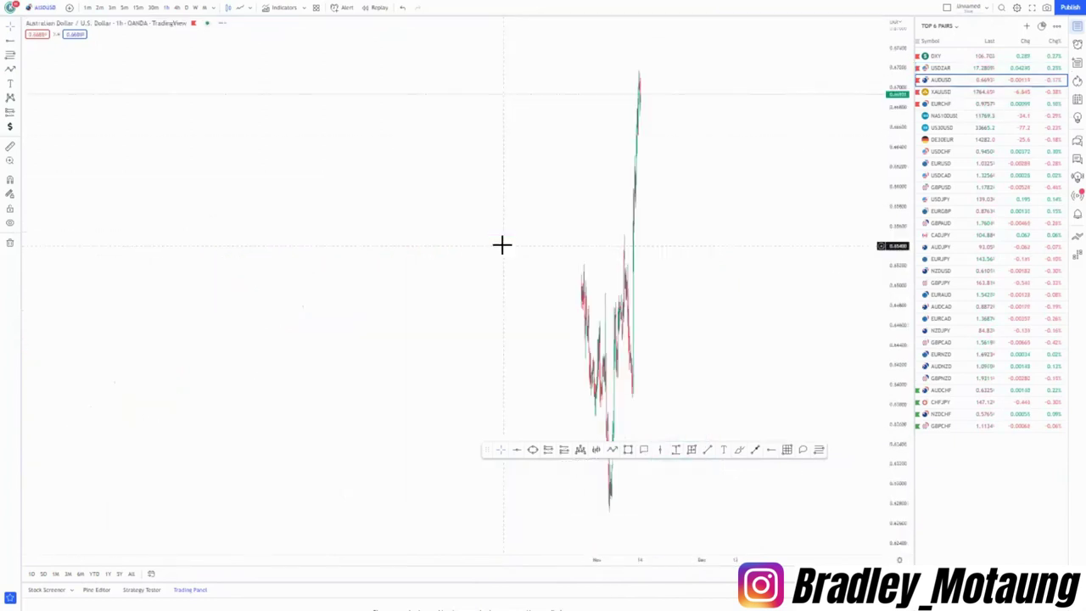
right_click(426, 181)
left_click(471, 190)
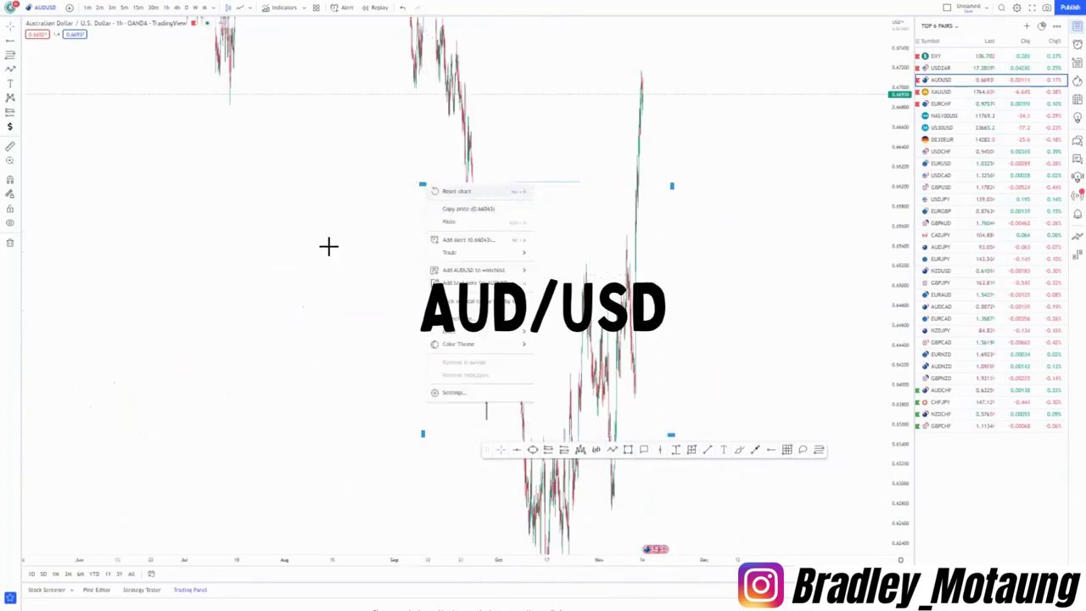
left_click(204, 8)
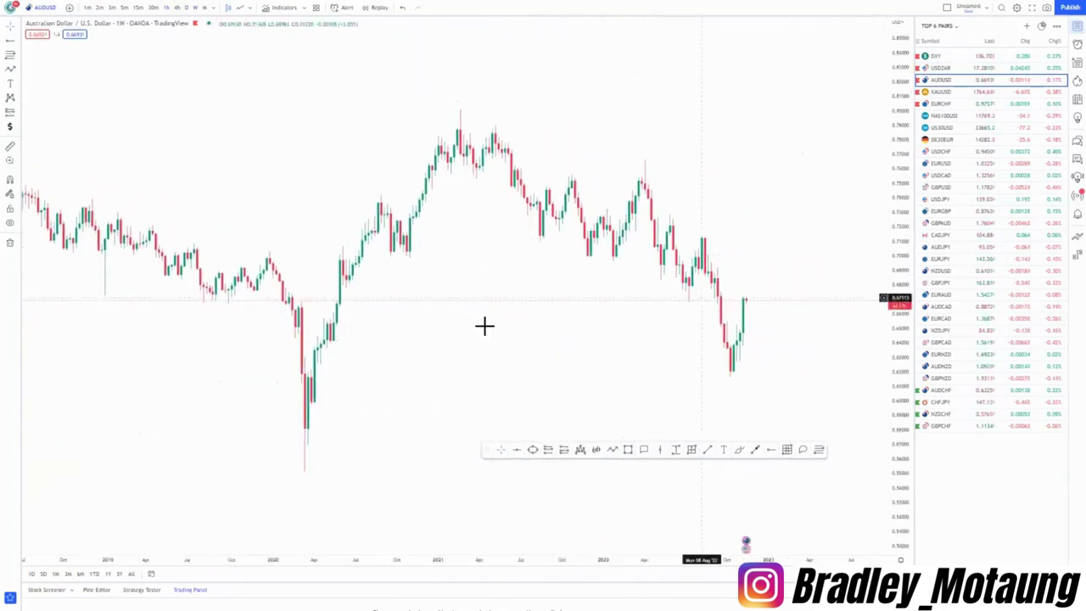
Step: Add horizontal rays at the spring 2020 support of about 0.627 and at the February 2021 high of about 0.80
left_click(315, 363)
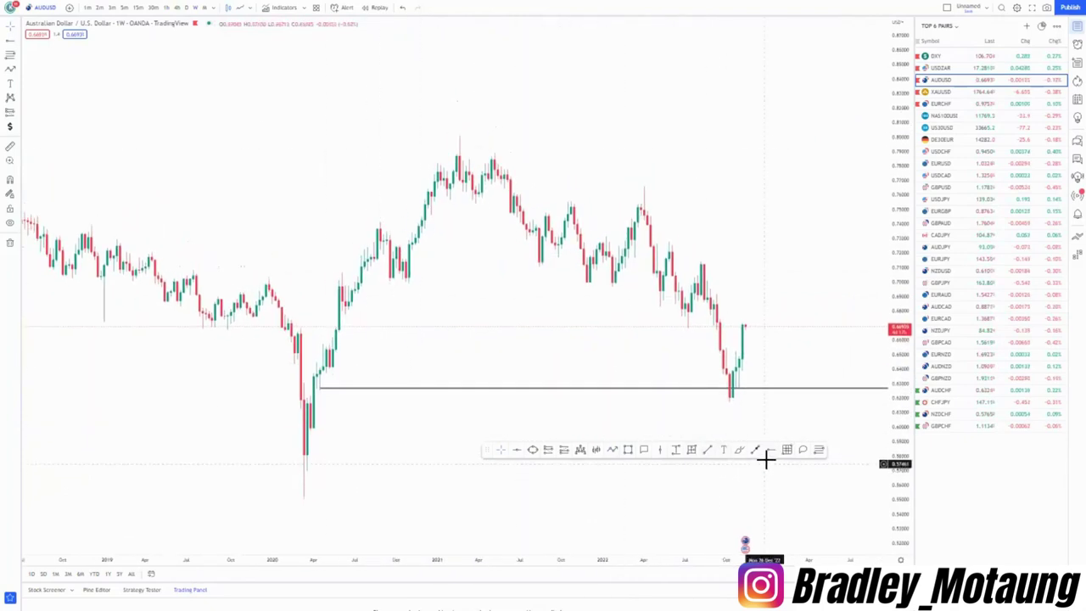
left_click(459, 136)
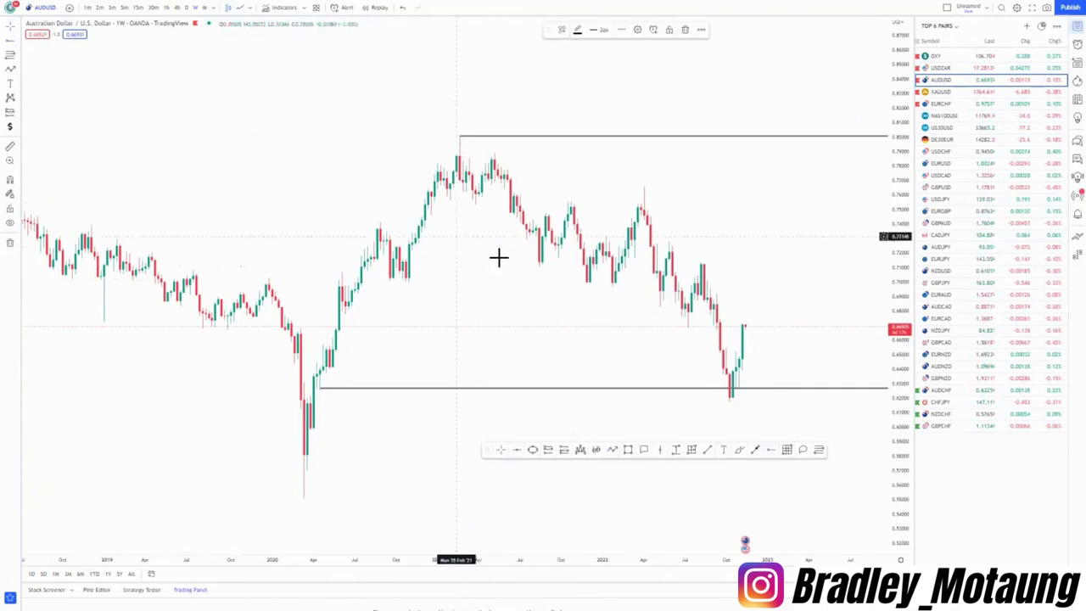
Step: Switch to the daily timeframe, move the floating drawing toolbar clear of the candles and rescale the chart to show both levels
left_click_drag(571, 88, 512, 102)
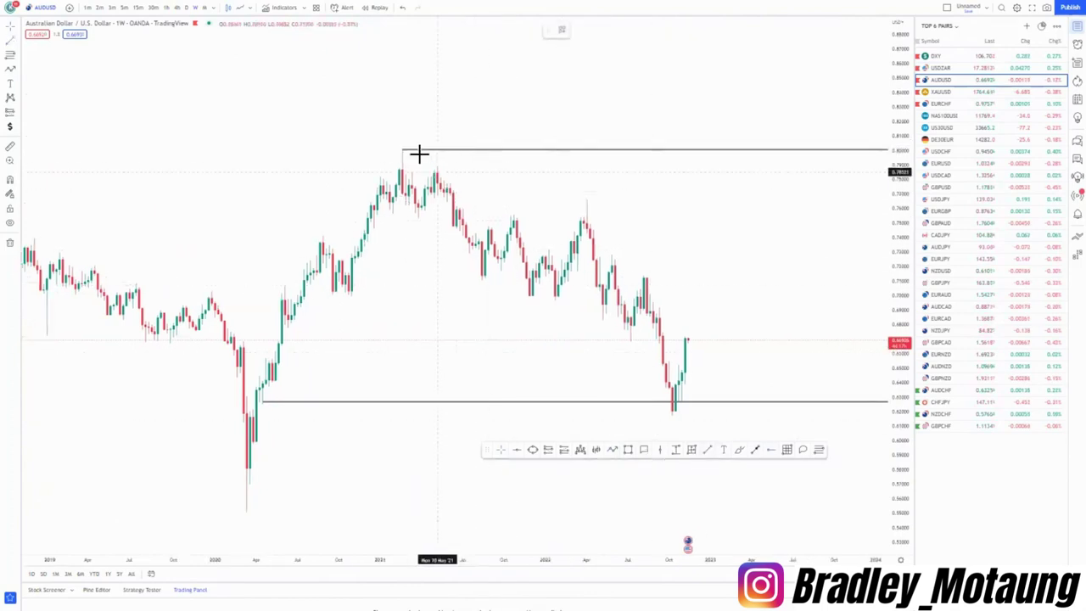
scroll(492, 368, "down", 3)
scroll(414, 350, "up", 3)
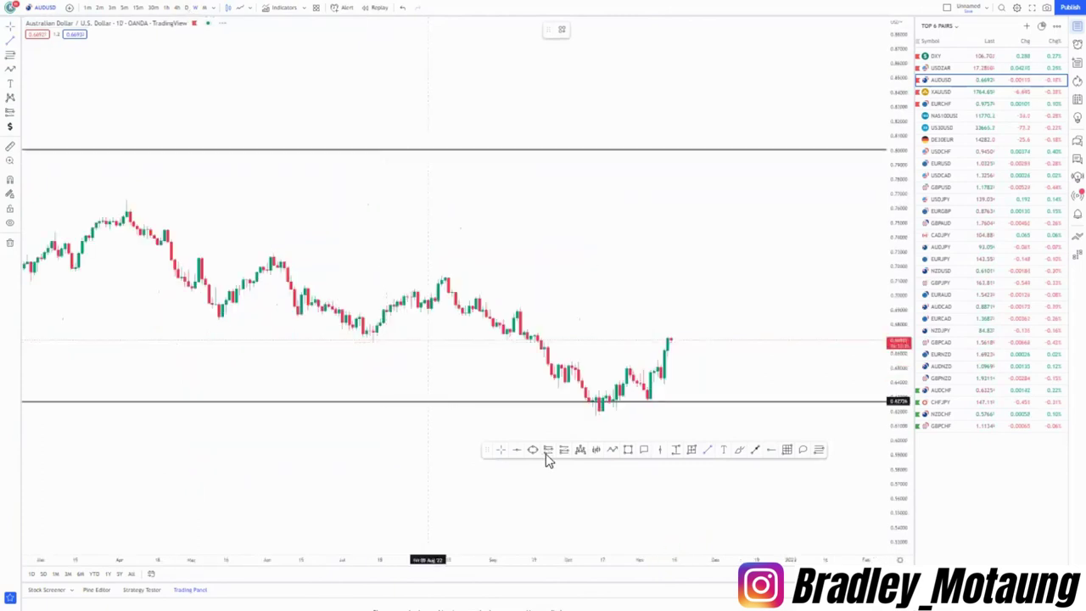
left_click_drag(894, 500, 863, 339)
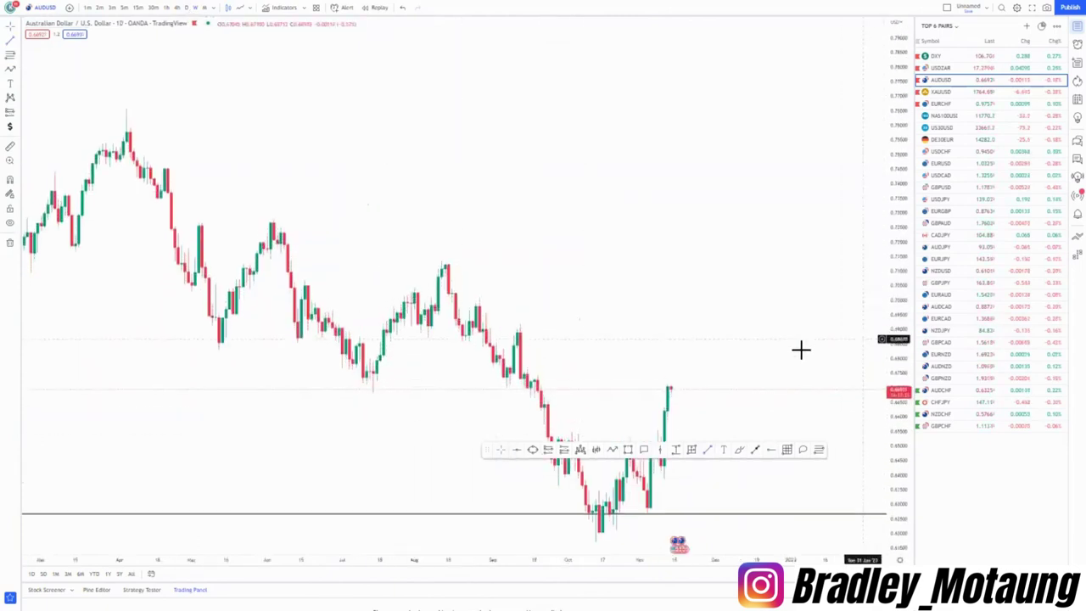
left_click_drag(810, 425, 753, 366)
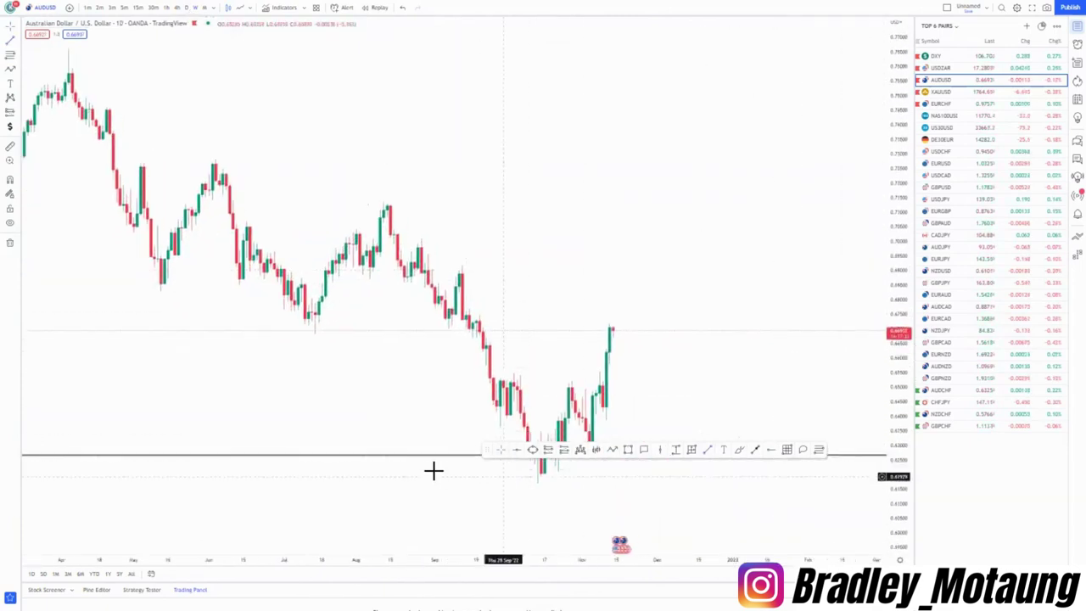
left_click_drag(481, 449, 468, 537)
scroll(412, 453, "down", 5)
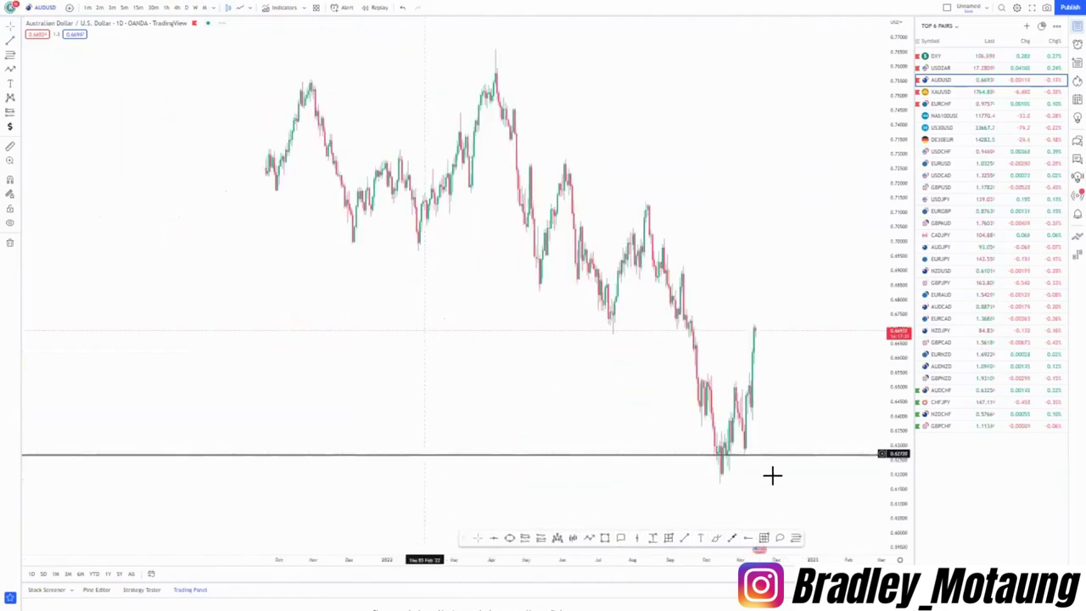
left_click_drag(895, 318, 892, 425)
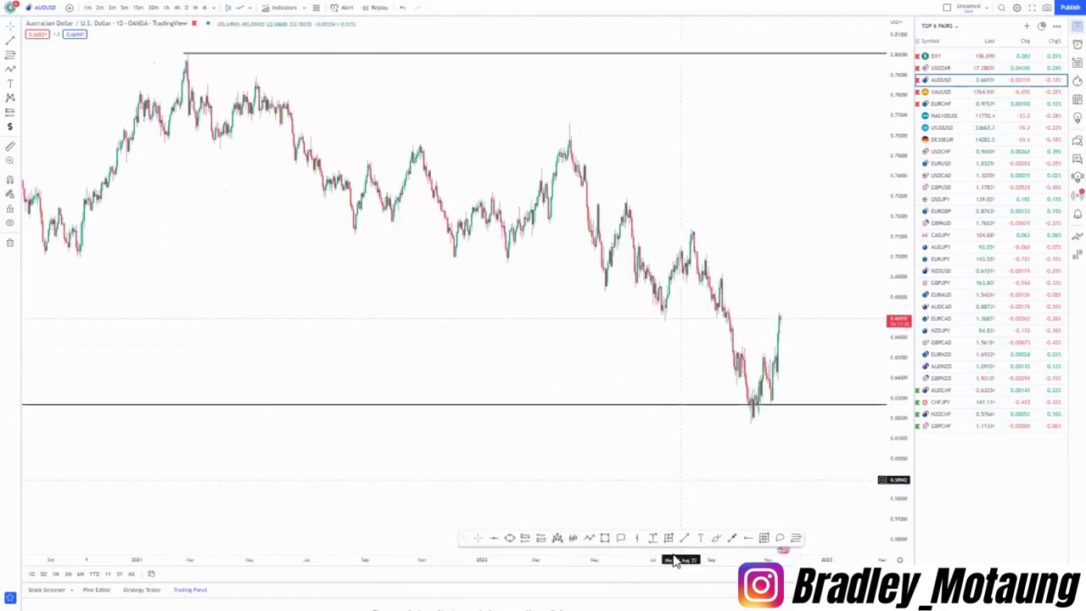
Step: Circle the October 2022 low at the support level with a brush stroke, and delete the stroke
left_click(716, 537)
mouse_move(771, 405)
left_mouse_down()
mouse_move(771, 421)
mouse_move(755, 399)
left_mouse_up()
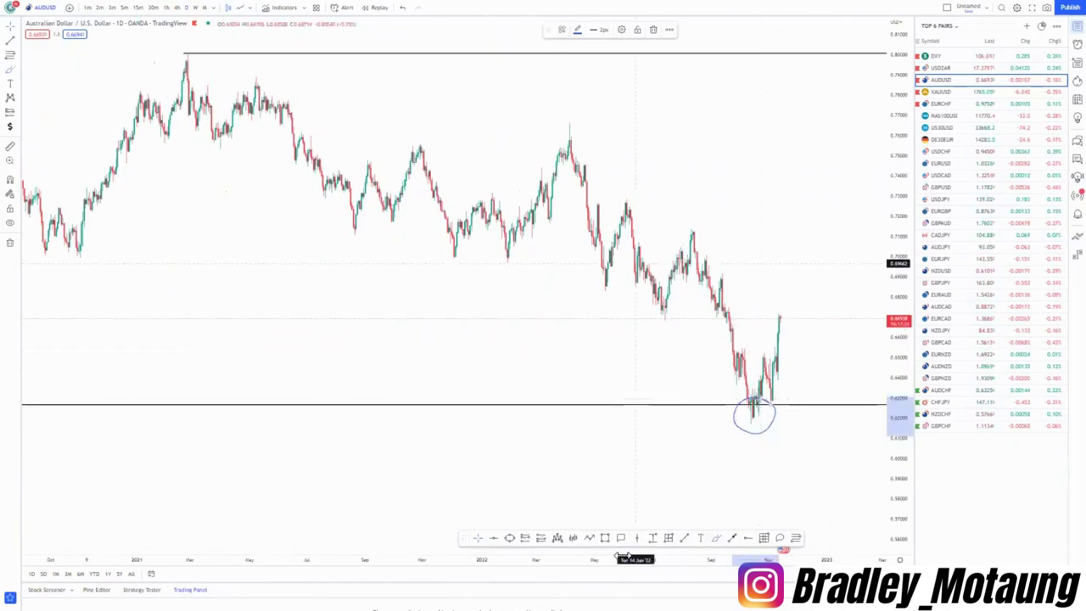
key("Delete")
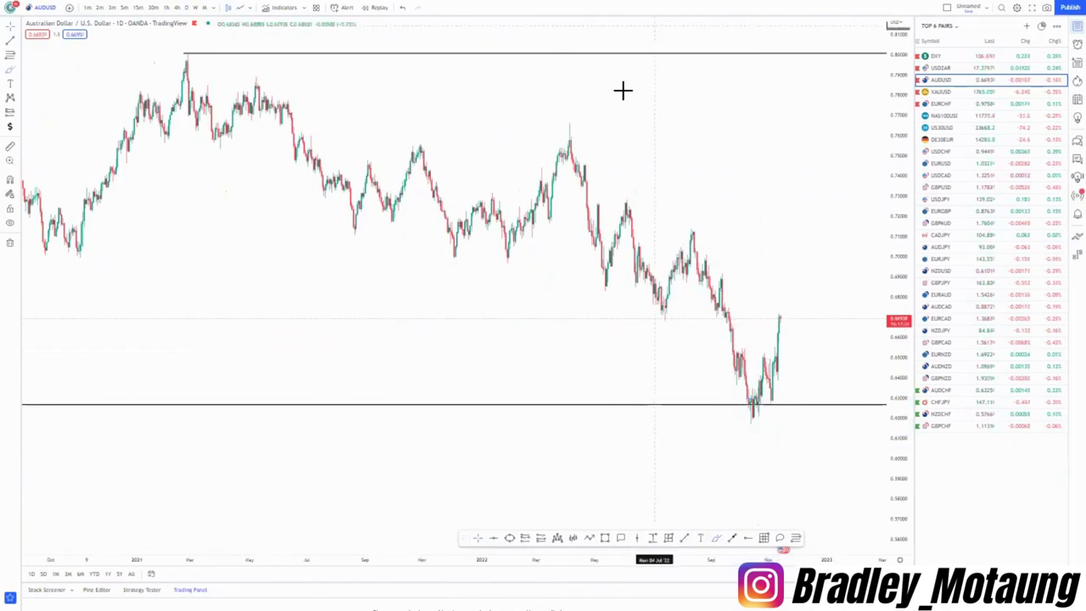
Step: Draw a falling trendline from the April 2022 high along the August high to about mid-December at 0.665
scroll(468, 340, "down", 2)
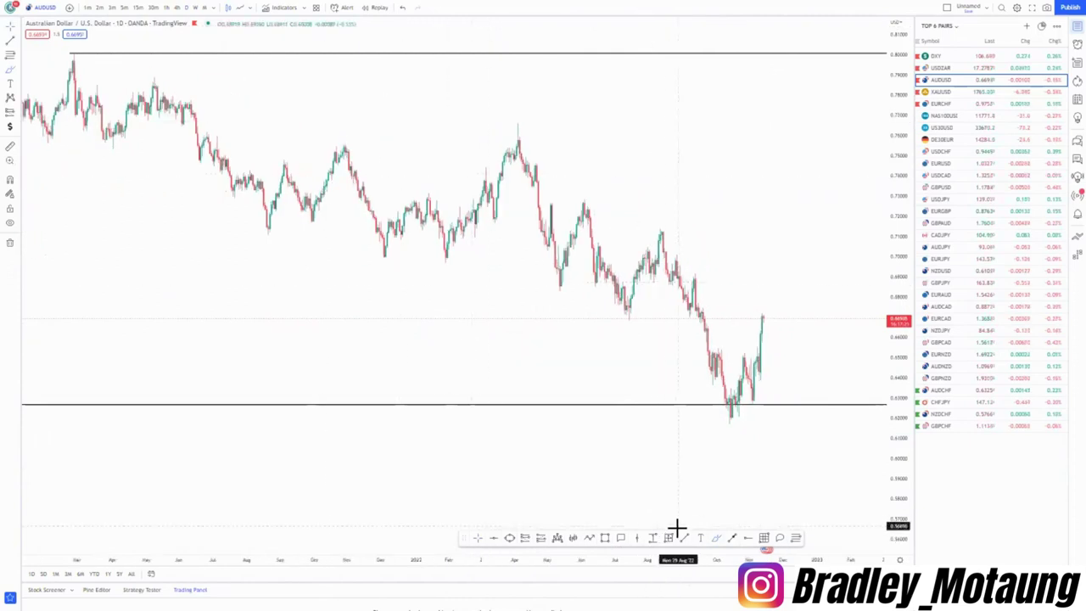
mouse_move(517, 116)
left_mouse_down()
mouse_move(729, 296)
mouse_move(789, 326)
left_mouse_up()
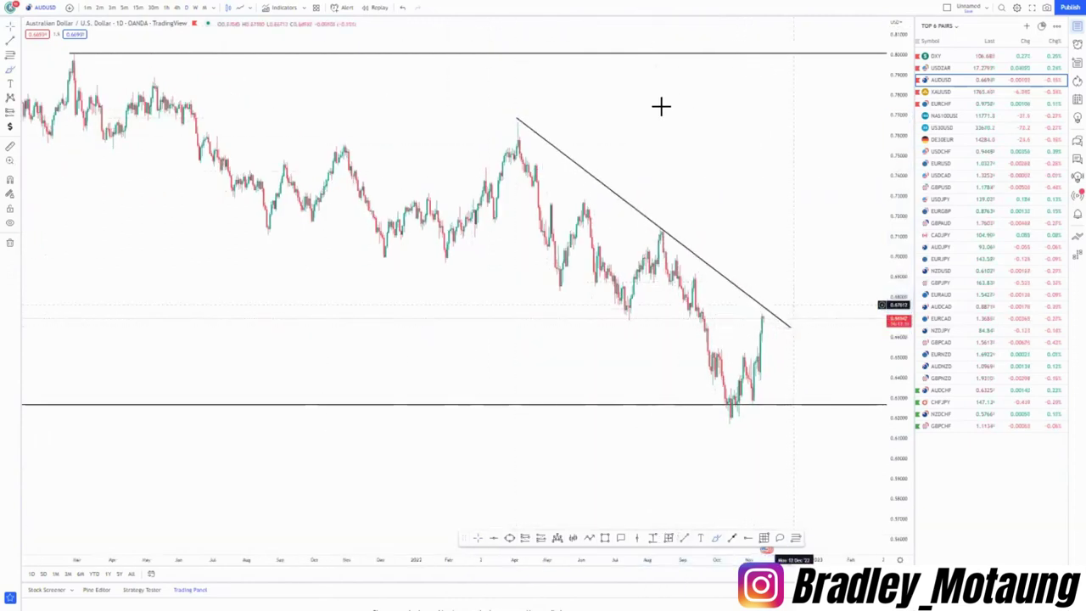
Step: Draw the falling channel's lower line from about 0.712 in late February to 0.614 in October, and add a horizontal ray at about 0.674
left_click_drag(621, 377, 742, 429)
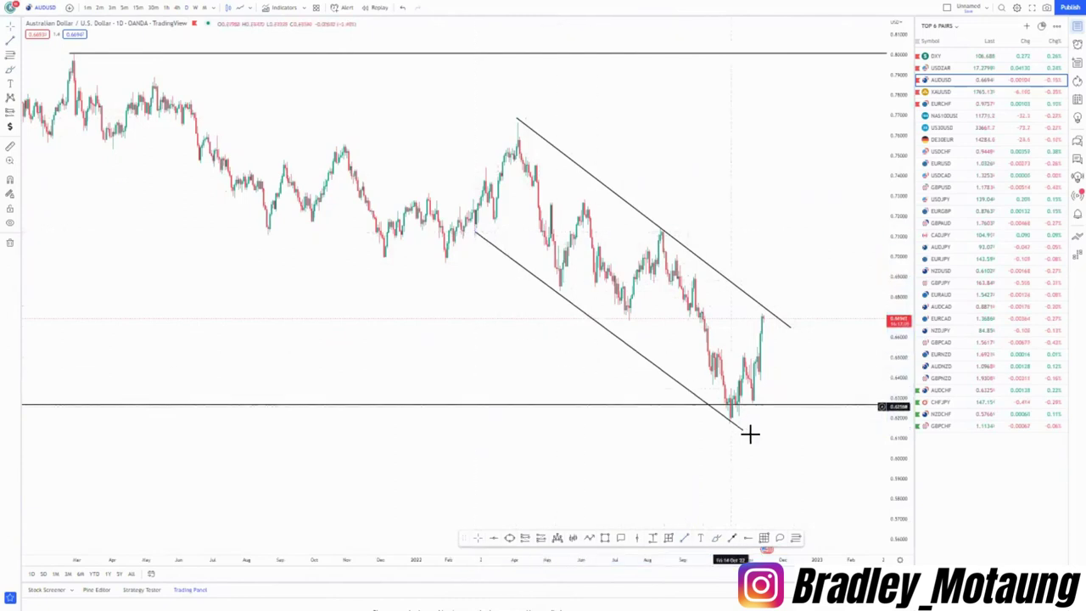
left_click_drag(742, 431, 722, 482)
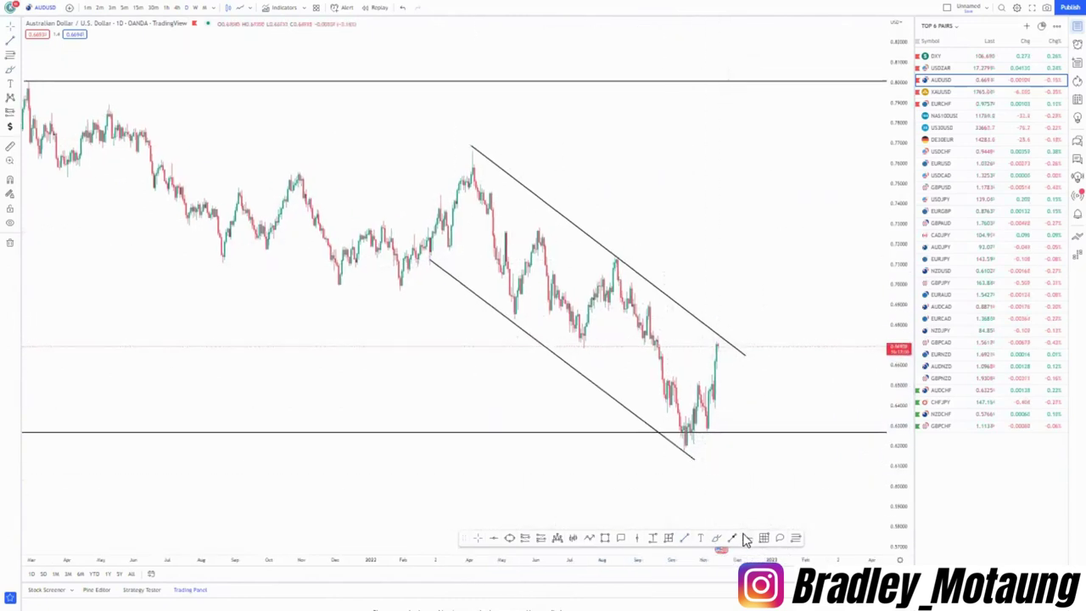
left_click(653, 335)
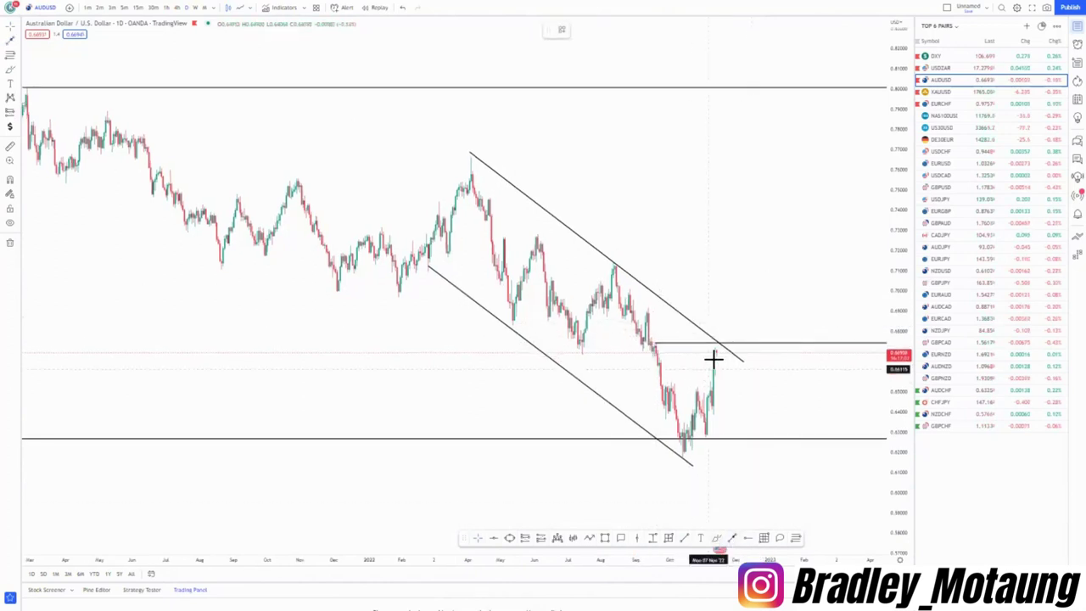
Step: Sketch a projected rise to about 0.77 with brush marks at the April high and below the 0.80 level, and undo the strokes
mouse_move(719, 350)
left_mouse_down()
mouse_move(725, 308)
mouse_move(730, 339)
mouse_move(772, 264)
mouse_move(804, 149)
left_mouse_up()
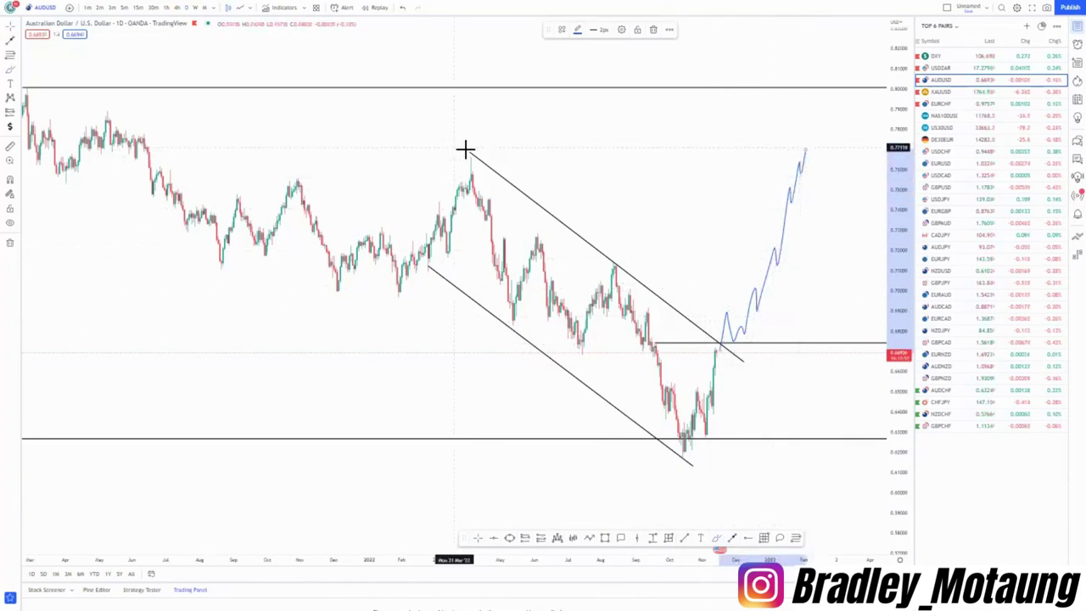
left_click_drag(467, 155, 566, 162)
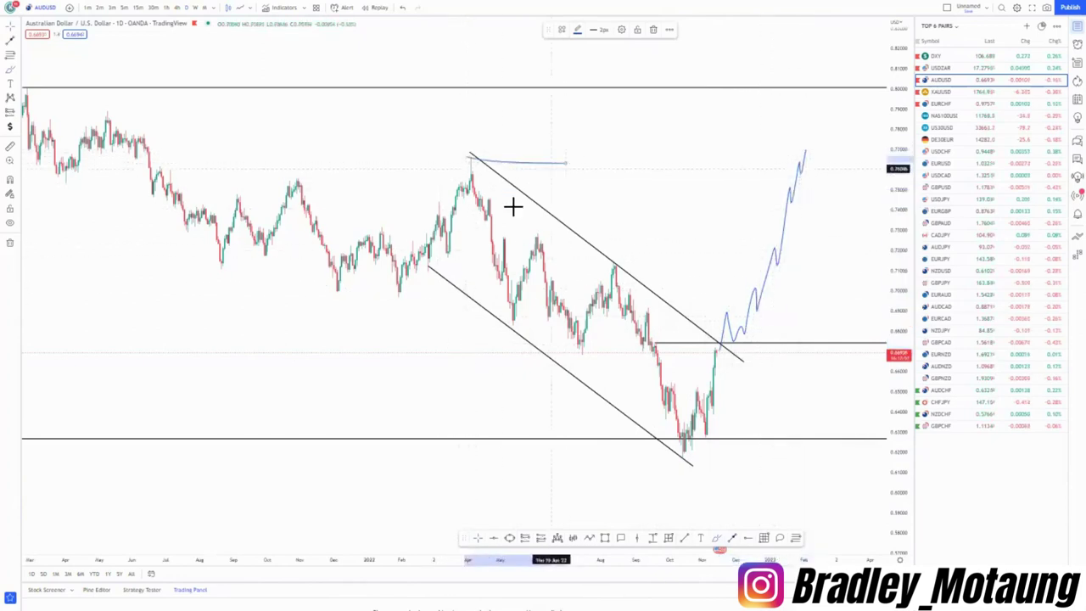
left_click_drag(686, 102, 711, 89)
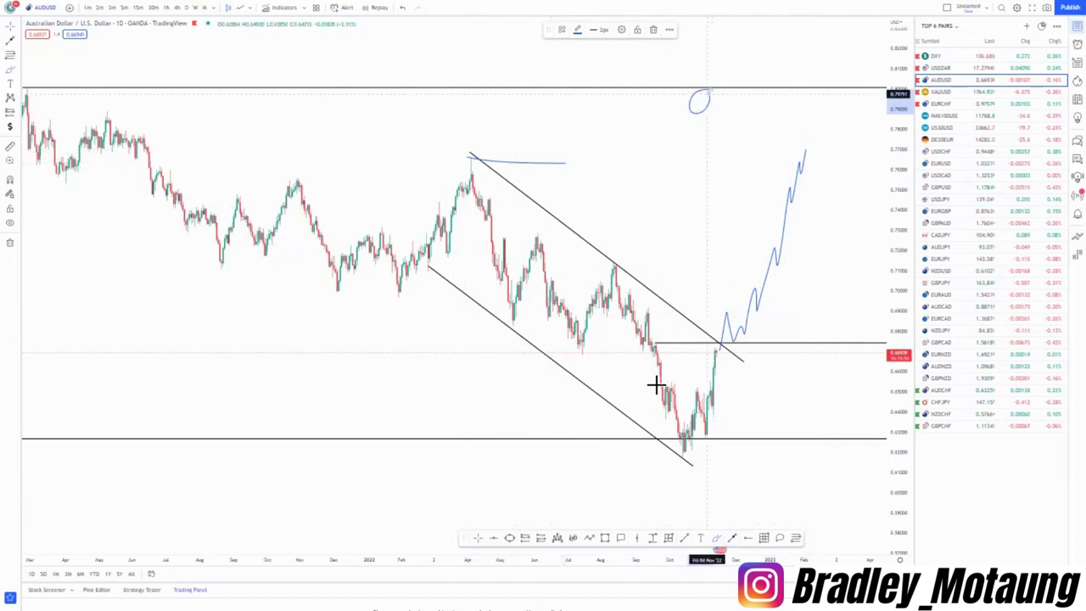
left_click(403, 3)
left_click(403, 3)
left_click(403, 3)
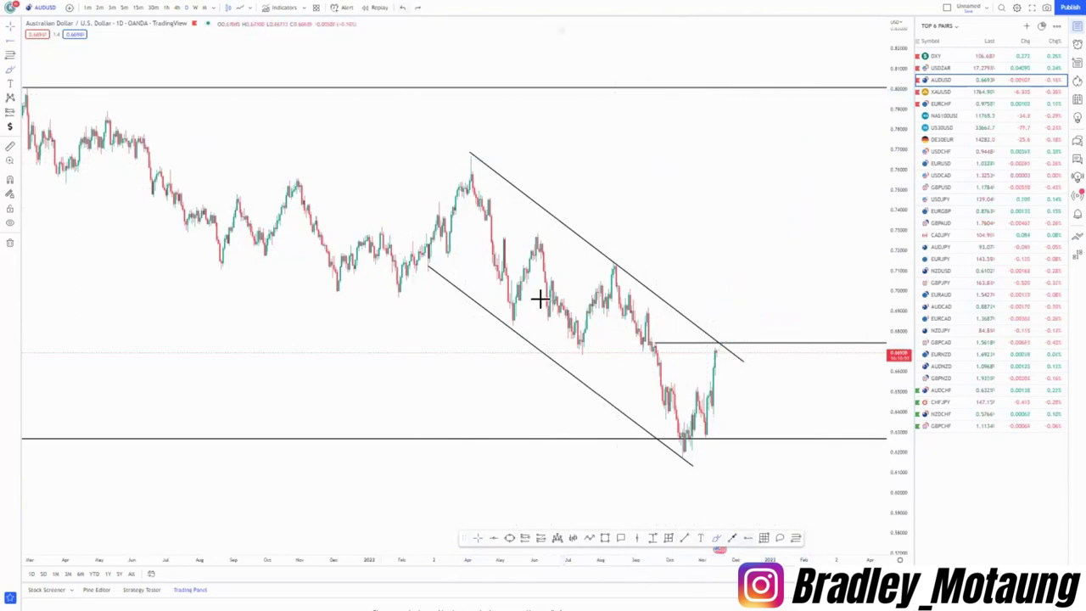
Step: Add a horizontal ray from the April 2022 high at about 0.767
left_click(472, 157)
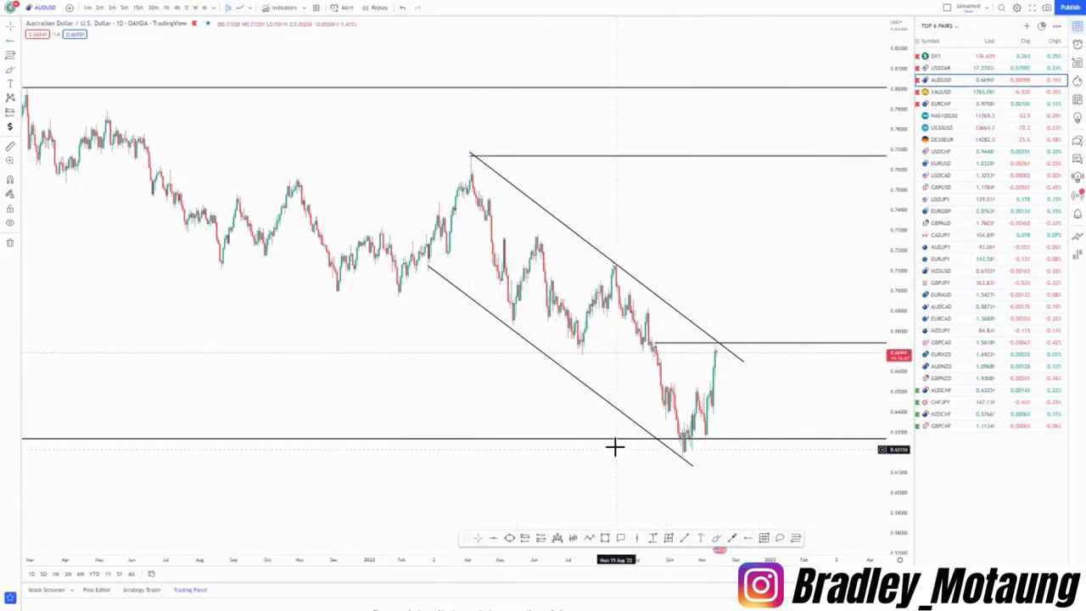
scroll(614, 444, "up", 1)
scroll(552, 405, "down", 2)
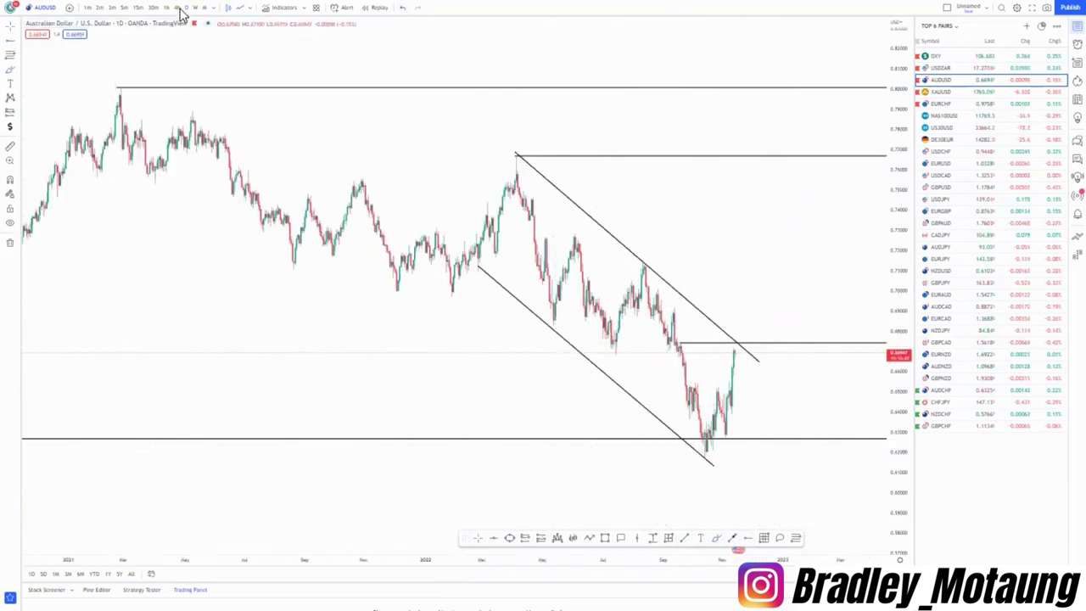
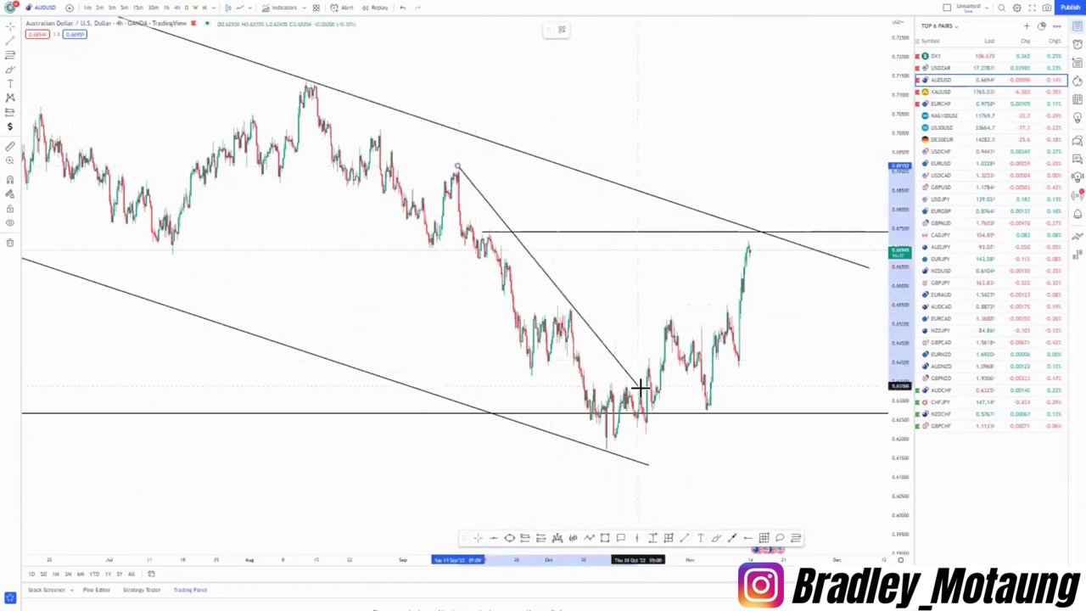
Step: On the 4-hour timeframe, draw a steep falling channel around the decline from the mid-September high of about 0.691 to the October lows
left_click(648, 406)
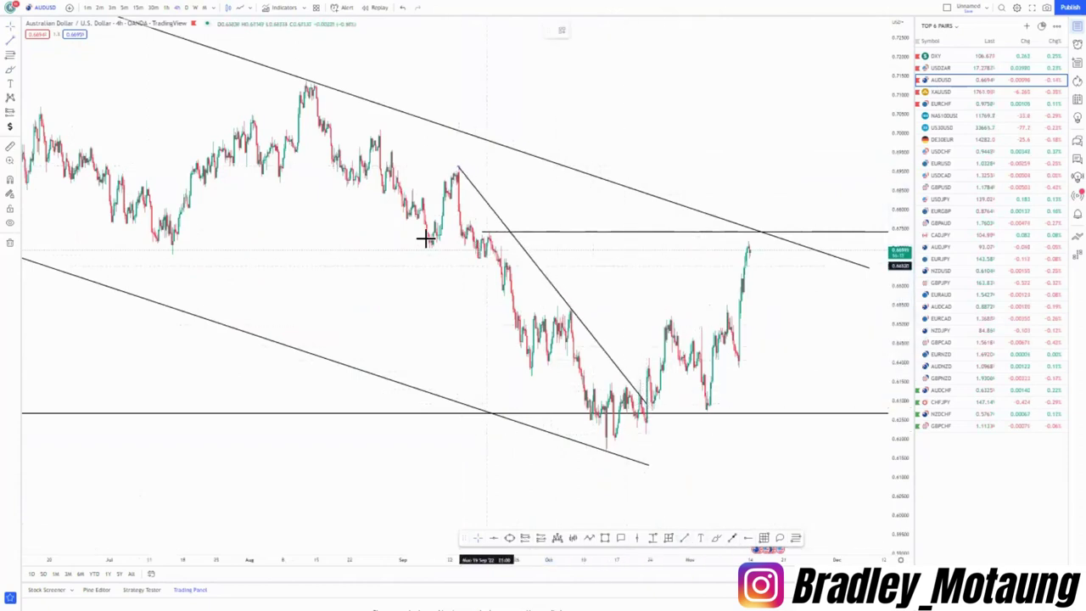
left_click(427, 240)
left_click(580, 438)
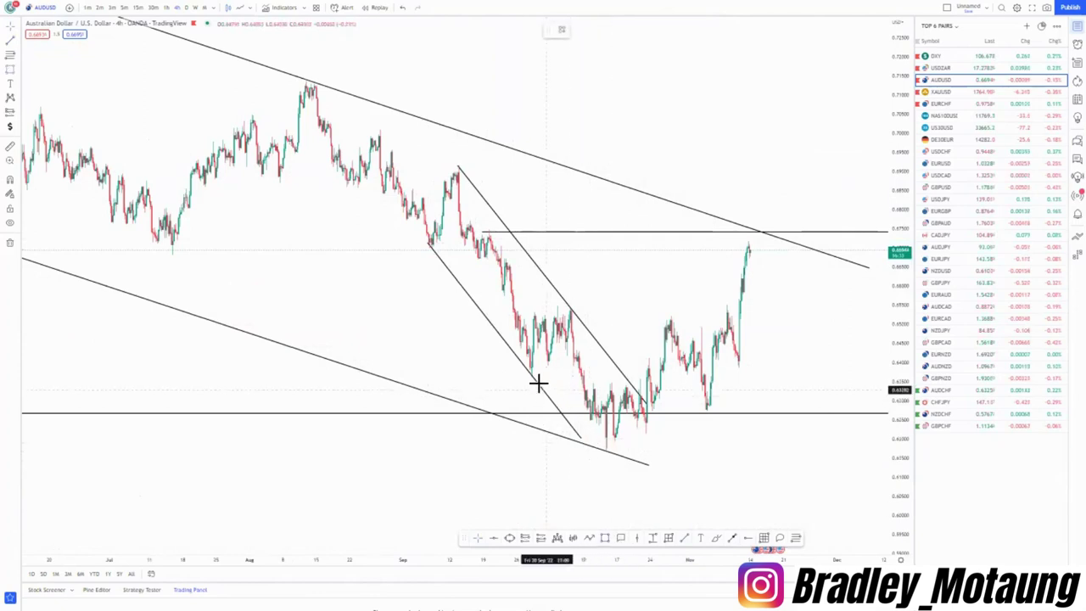
Step: Mark a rectangular zone at about 0.638, and draw a rising trendline from the October low through the early November low to about 0.64
left_click(776, 367)
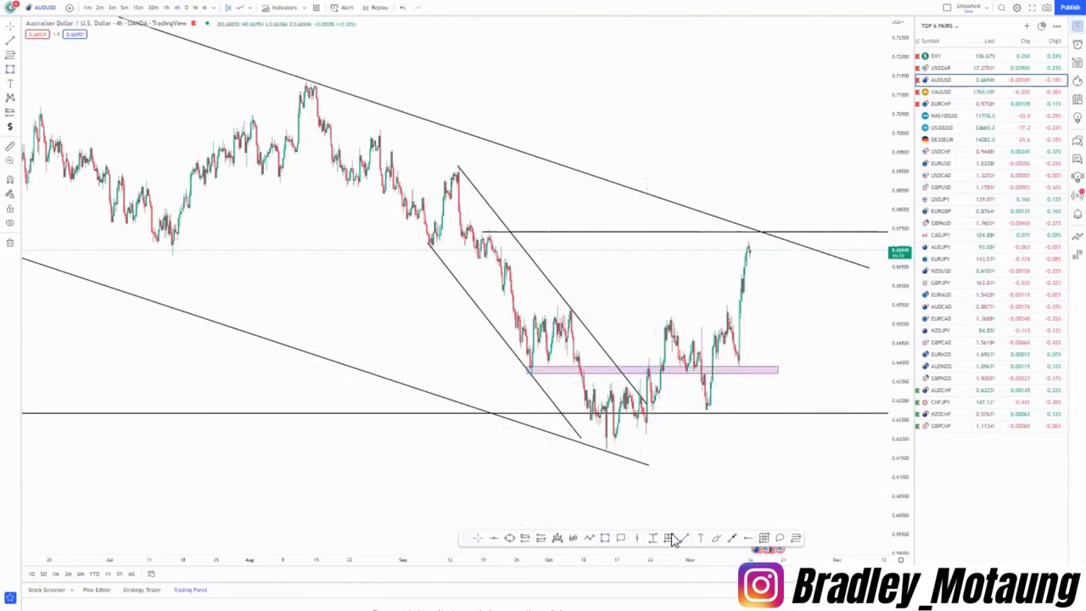
left_click(607, 452)
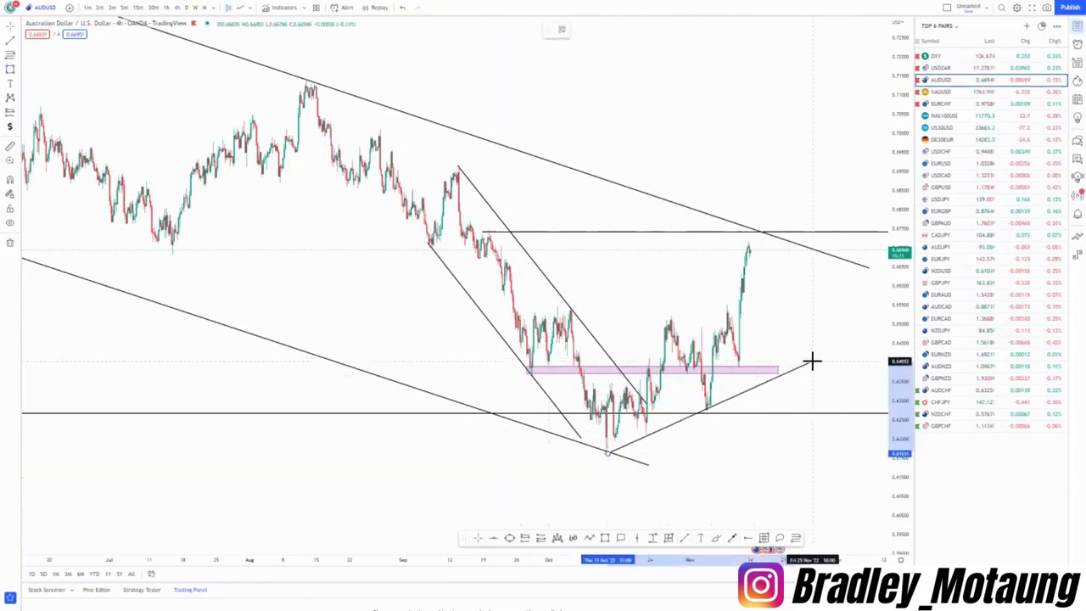
left_click(815, 367)
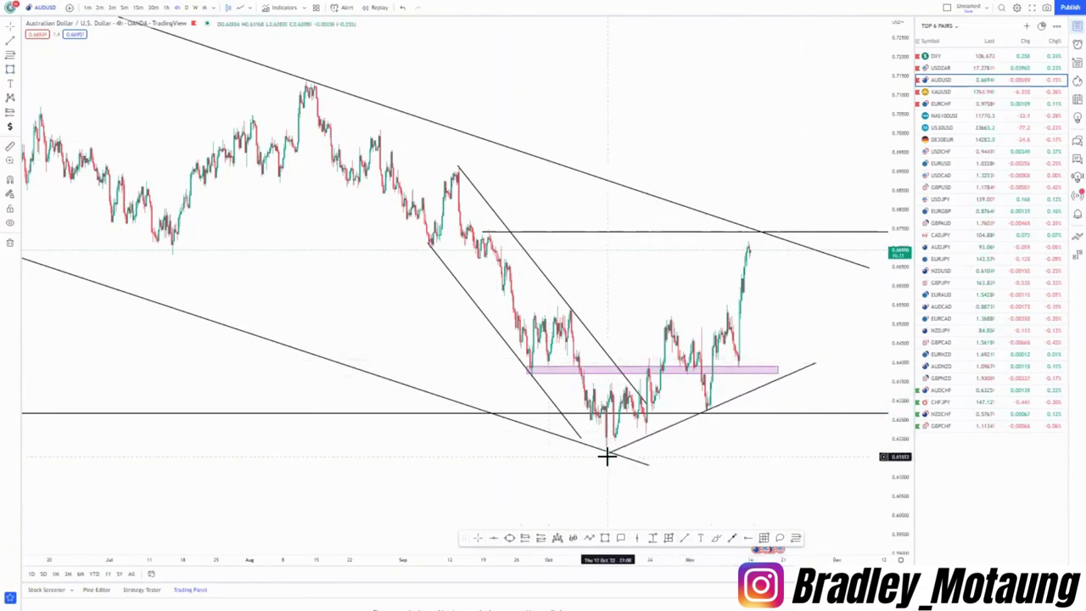
left_click(604, 454)
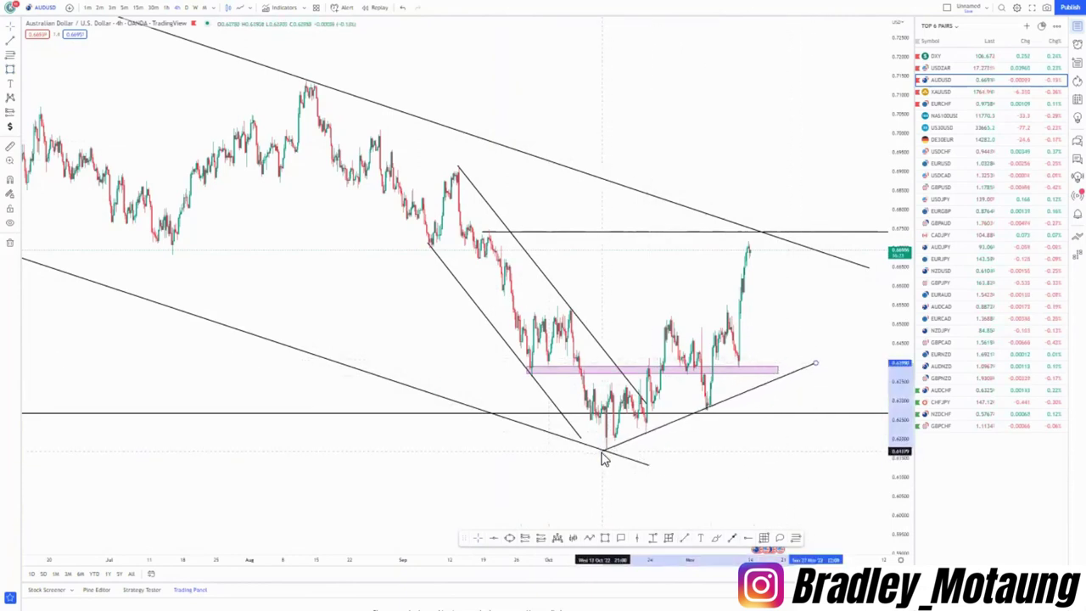
left_click(697, 448)
Step: Mark a second rectangular zone at about 0.6525, from late September to late November
scroll(704, 474, "down", 1)
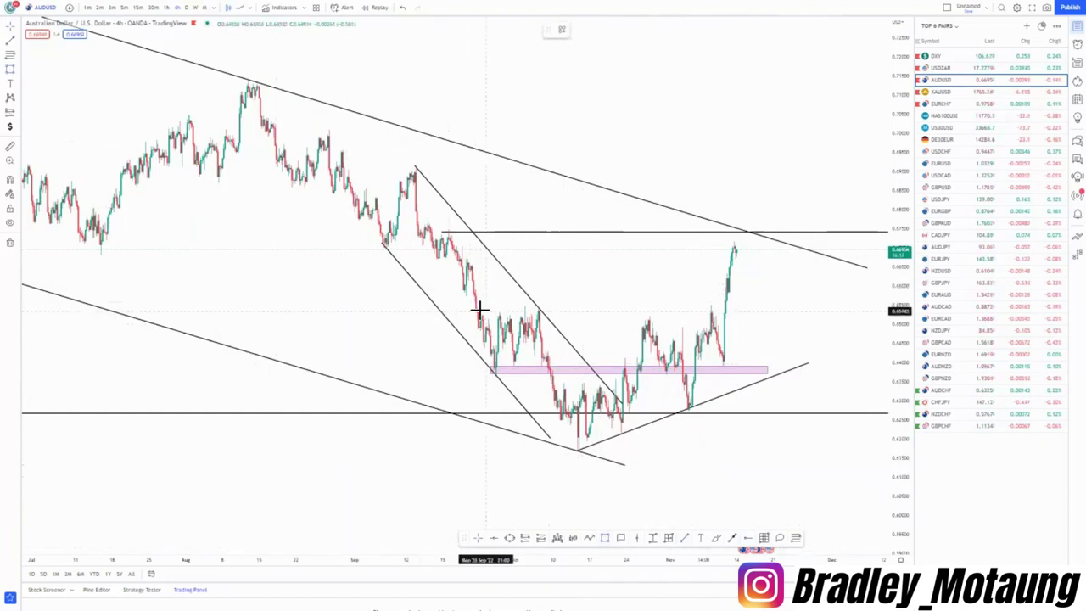
left_click_drag(655, 318, 784, 314)
left_click(543, 457)
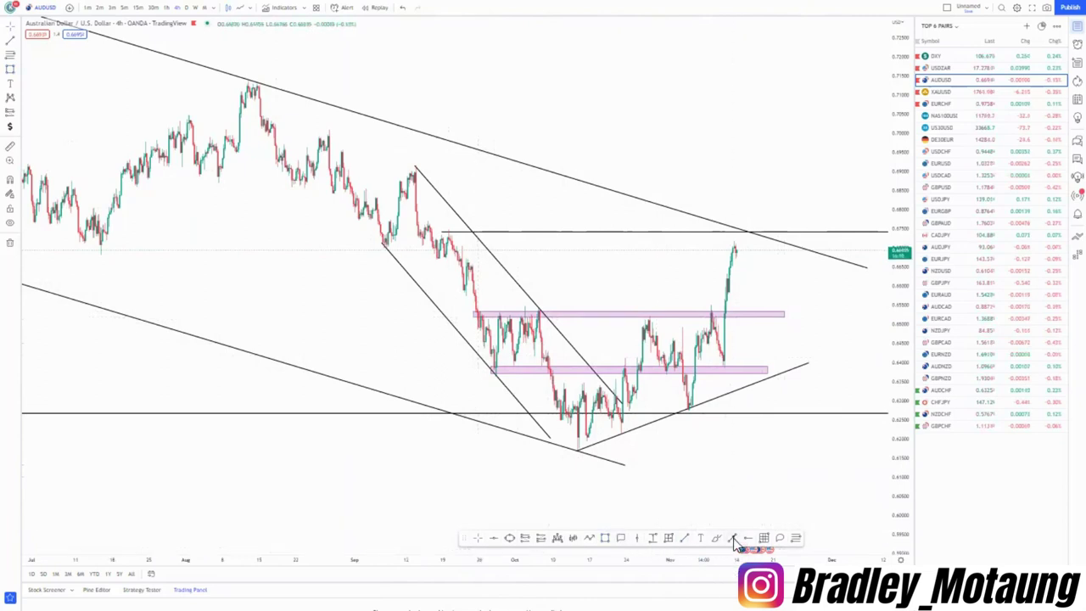
Step: Draw arrows projecting a pullback from the current price to the upper zone at about 0.654 and a rise to the 0.767 ray
mouse_move(736, 251)
left_mouse_down()
mouse_move(754, 308)
mouse_move(684, 356)
left_mouse_up()
scroll(885, 446, "down", 4)
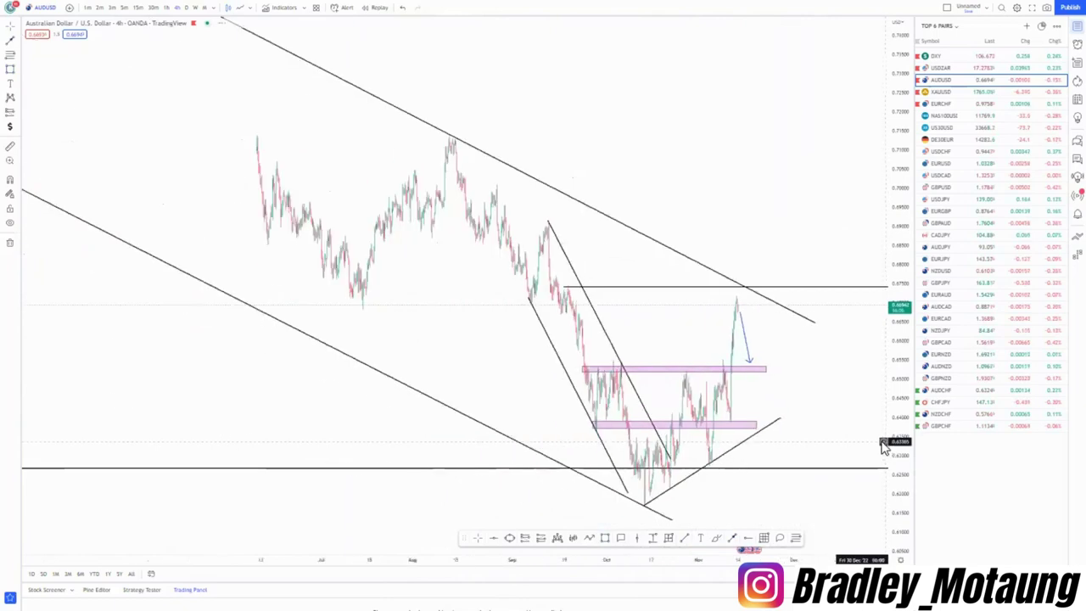
scroll(882, 442, "up", 2)
scroll(737, 412, "up", 3)
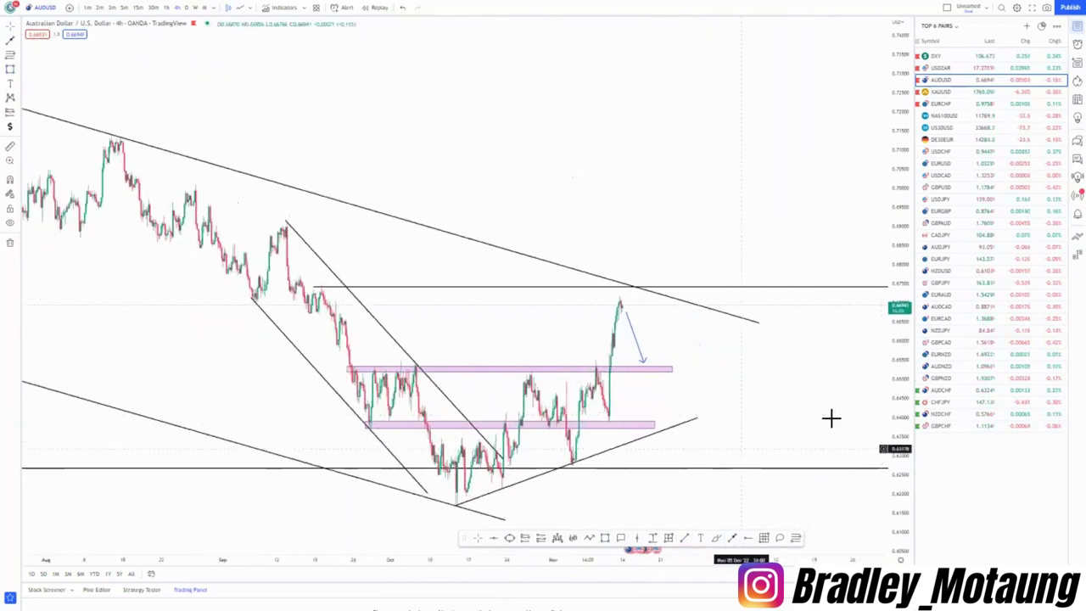
left_click_drag(899, 334, 898, 412)
scroll(662, 477, "down", 5)
left_click_drag(661, 477, 555, 483)
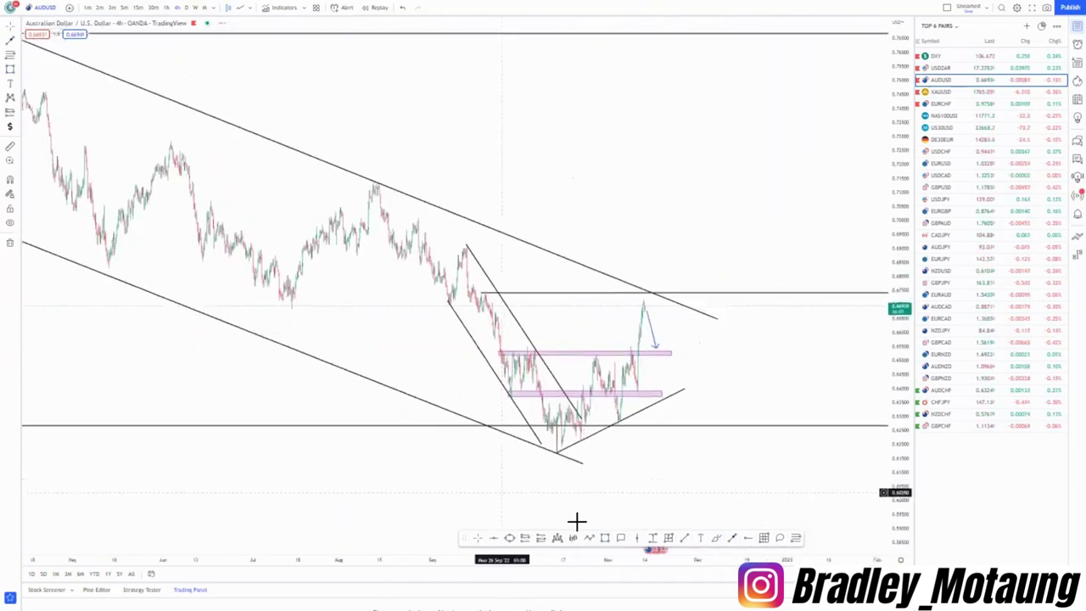
left_click_drag(706, 487, 704, 547)
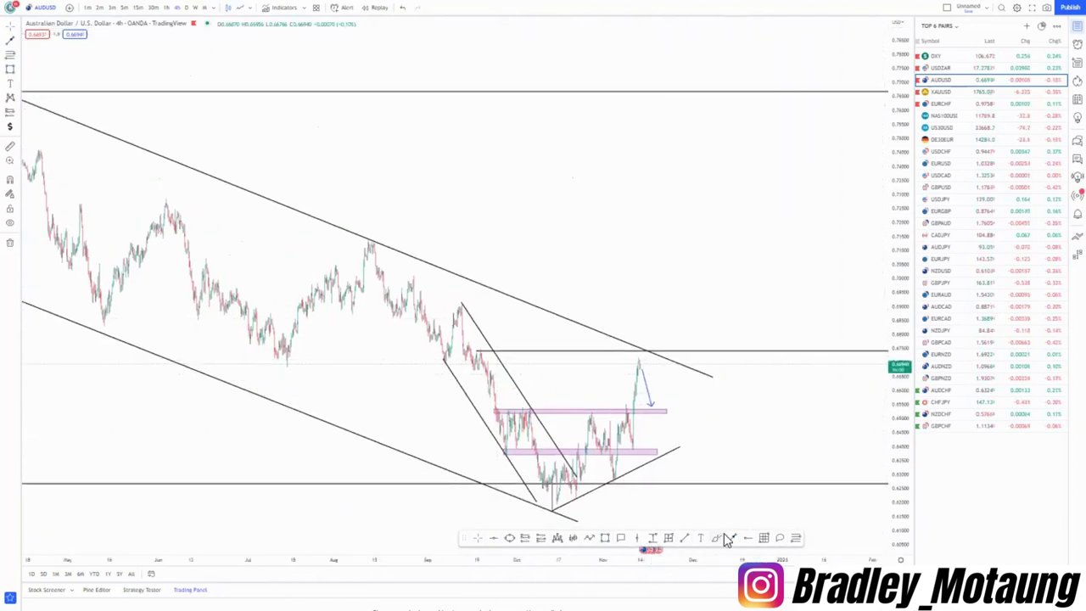
left_click(695, 94)
scroll(810, 372, "down", 2)
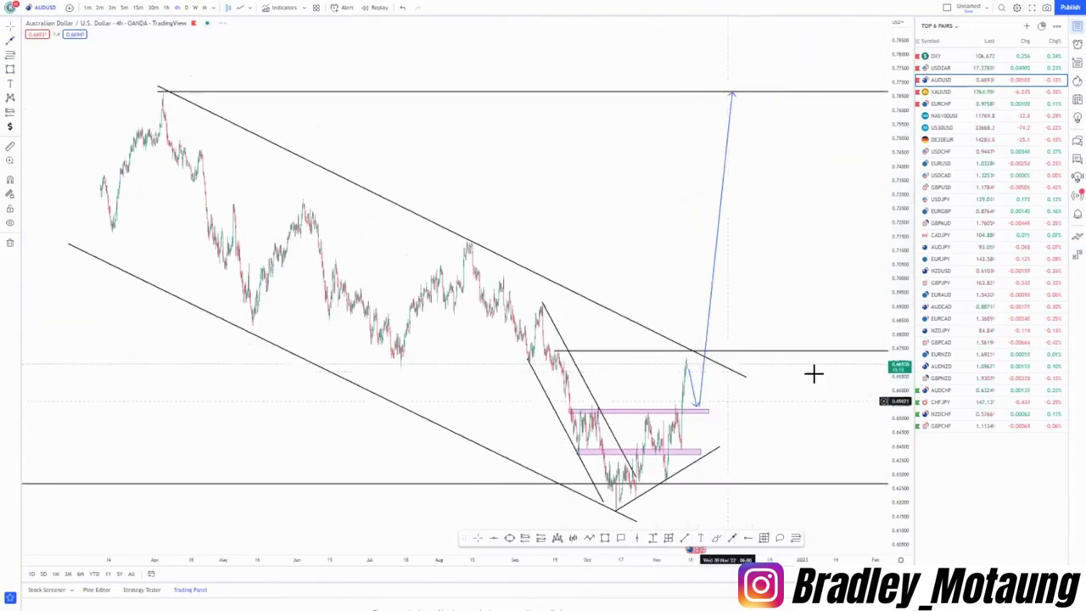
Step: Place a short position at the projected pullback low of about 0.654, and remove it
left_click_drag(894, 233, 894, 336)
scroll(483, 371, "down", 6)
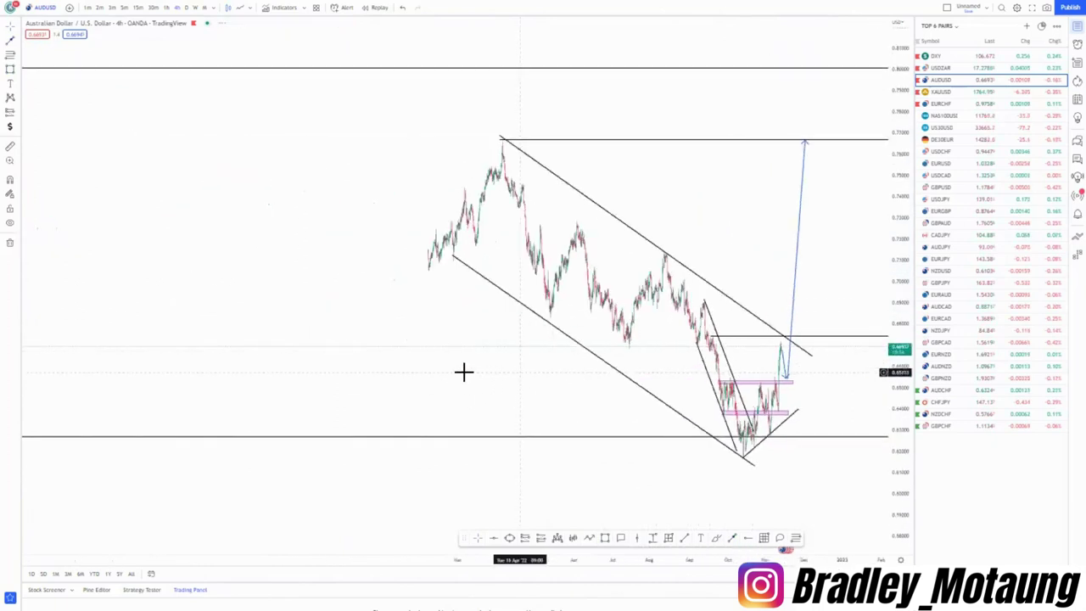
left_click_drag(412, 364, 346, 356)
scroll(347, 356, "up", 3)
scroll(591, 436, "up", 1)
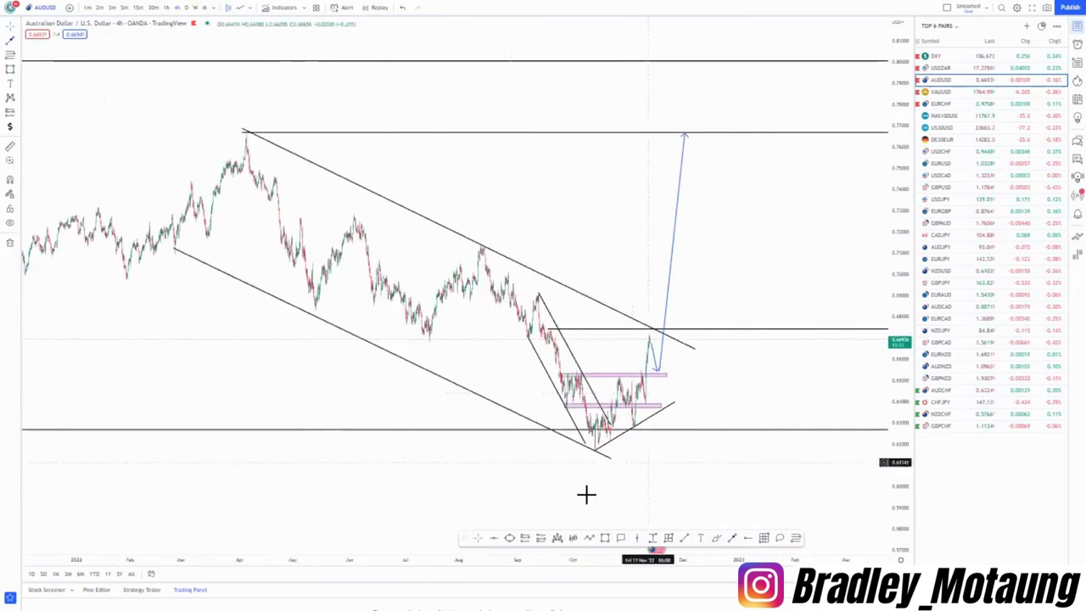
left_click(526, 538)
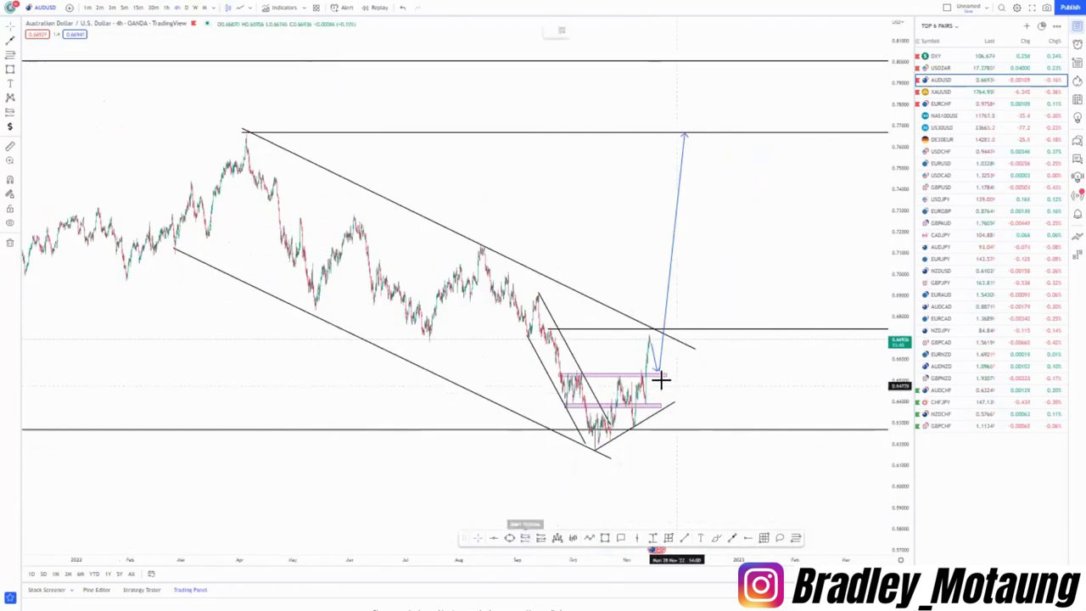
left_click(659, 373)
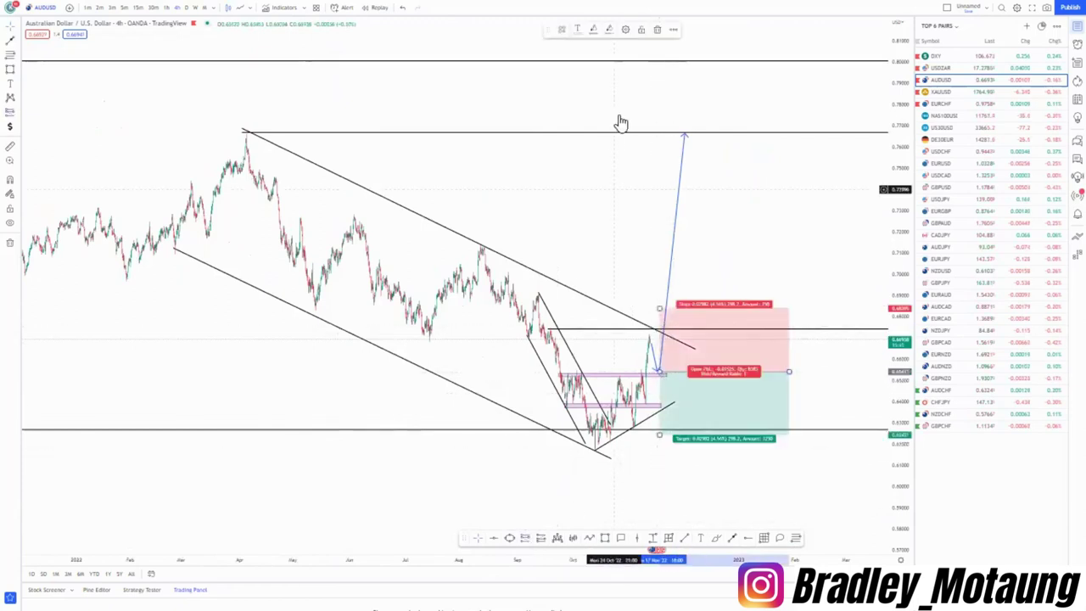
right_click(700, 391)
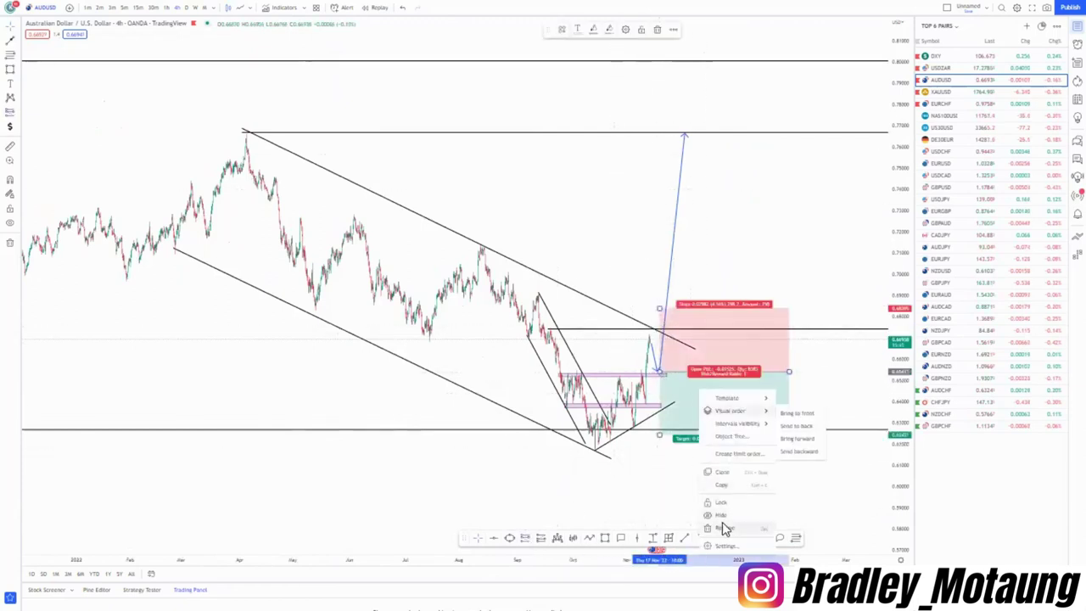
left_click(723, 529)
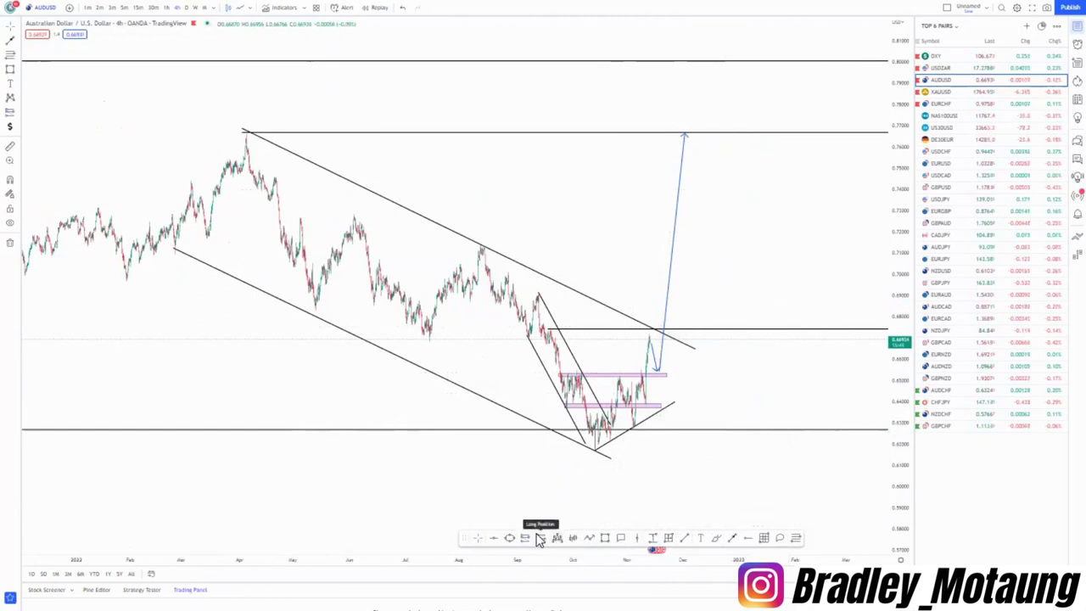
Step: Place a long position with entry at about 0.654, target at about 0.767 and stop at about 0.643
left_click(539, 539)
left_click(656, 371)
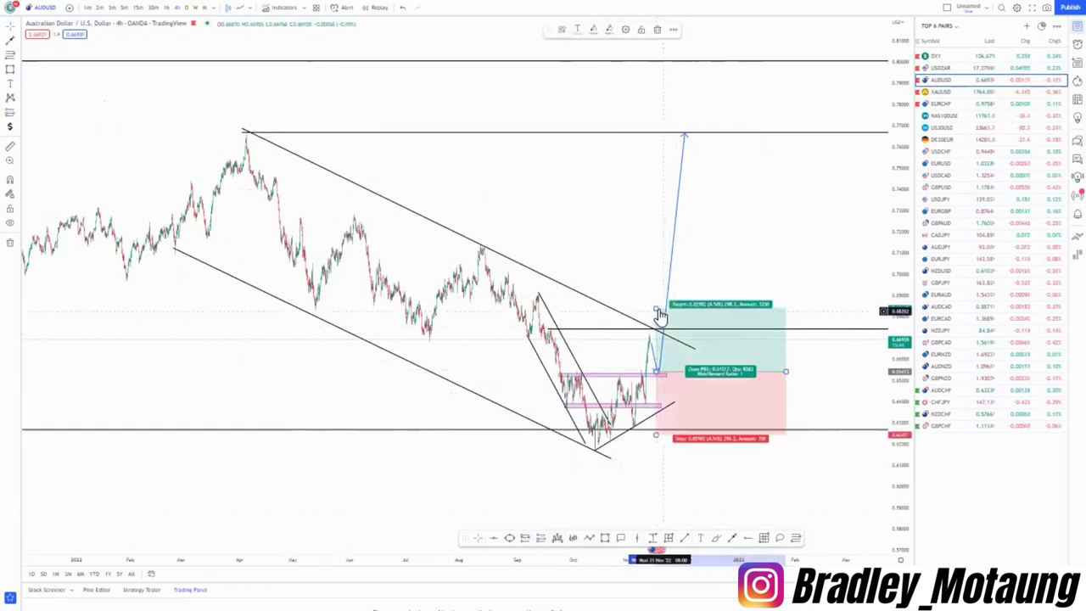
left_click_drag(654, 308, 656, 129)
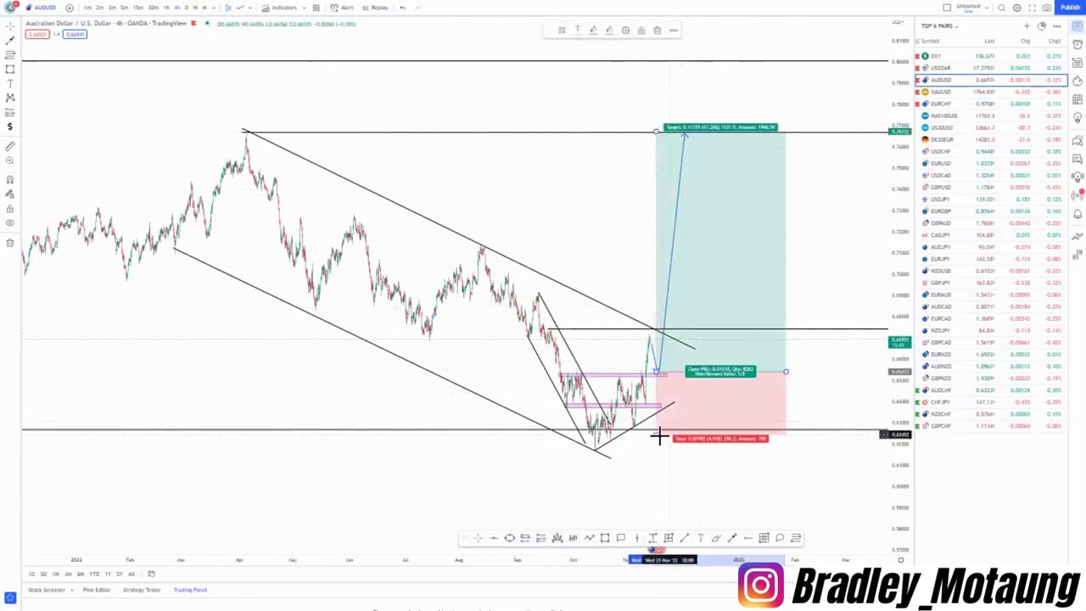
left_click_drag(656, 437, 654, 394)
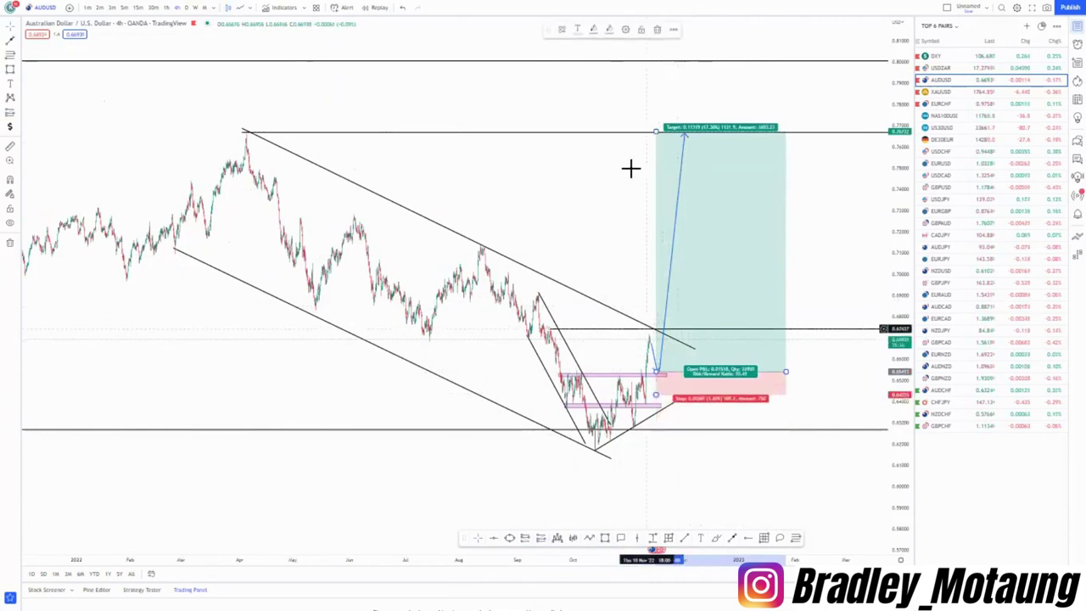
Step: Circle the 0.674 resistance, sketch an alternative drop to about 0.60 with a recovery to about 0.73, and undo the brush strokes
left_click(641, 388)
left_click(660, 329)
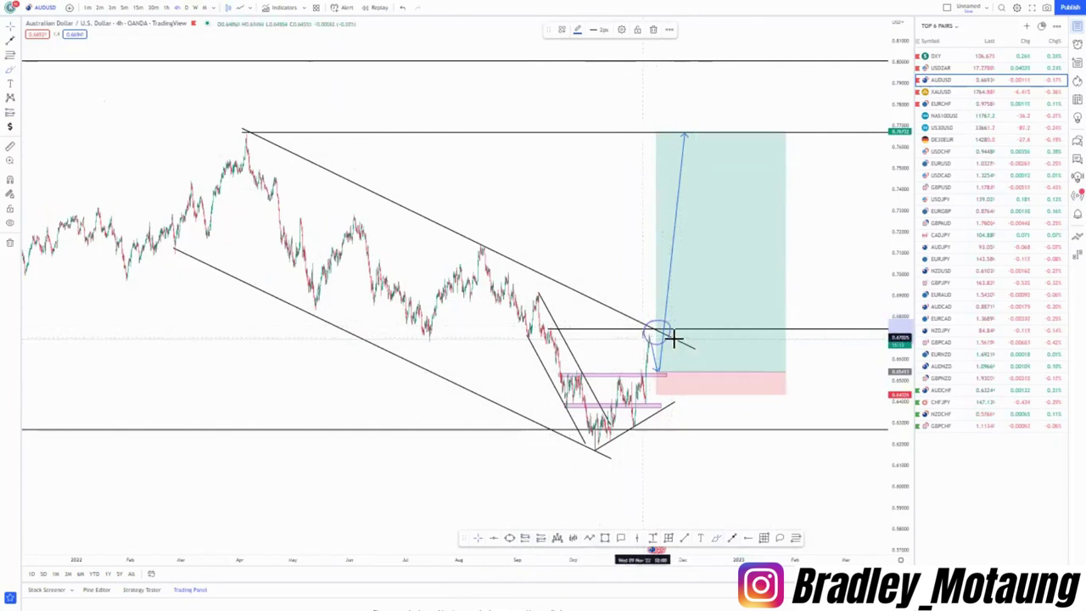
mouse_move(663, 338)
left_mouse_down()
mouse_move(747, 438)
mouse_move(758, 484)
mouse_move(761, 456)
mouse_move(761, 475)
mouse_move(780, 436)
left_mouse_up()
mouse_move(801, 322)
left_mouse_down()
mouse_move(827, 274)
mouse_move(856, 127)
left_mouse_up()
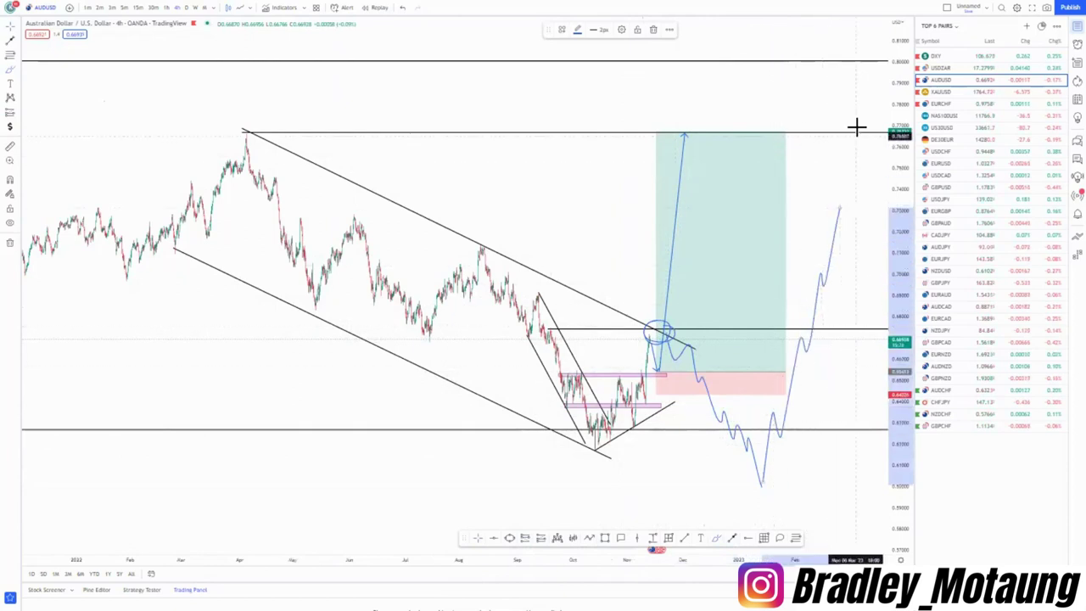
left_click(401, 7)
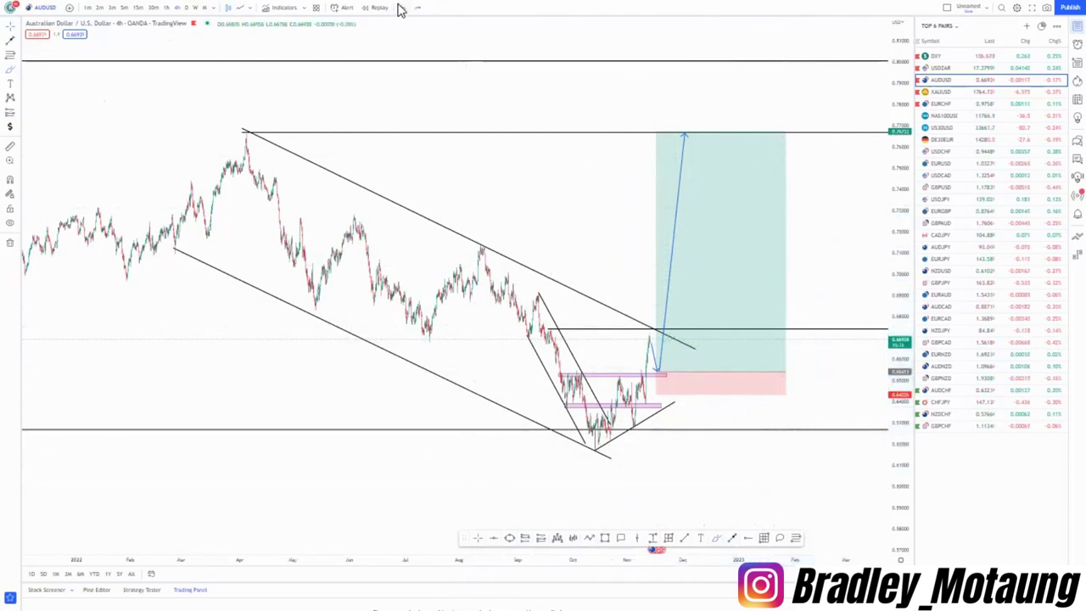
Step: Circle the latest AUDUSD high at the 0.674 resistance and clear the brush marking
left_click(668, 329)
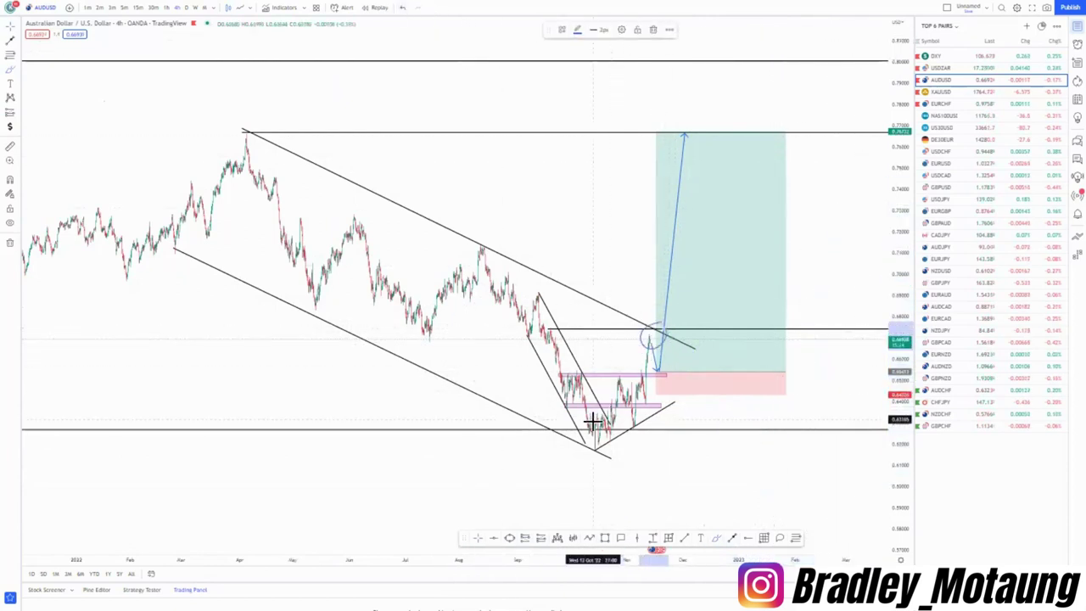
left_click(655, 98)
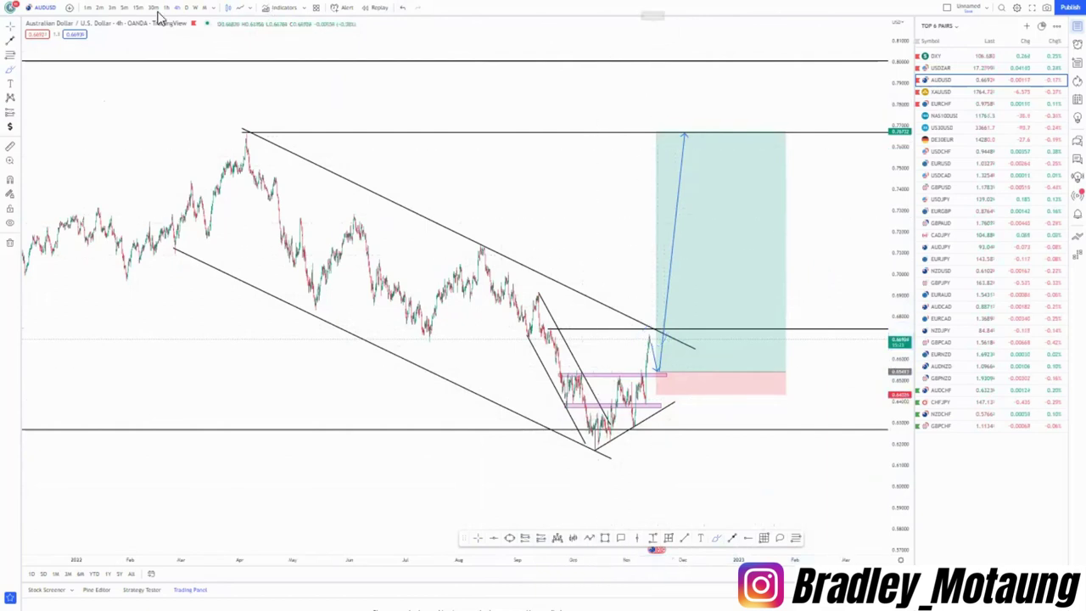
Step: Switch AUDUSD to the 1-hour timeframe and examine the recent rally, the two zones and the long position
type("60")
key("Return")
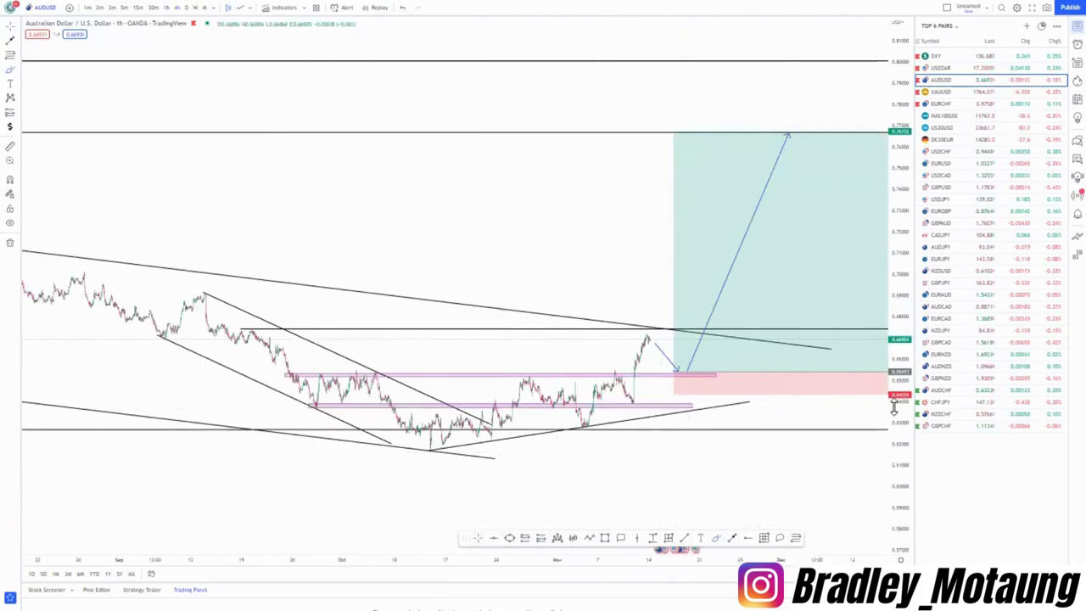
left_click_drag(893, 407, 568, 387)
left_click_drag(569, 291, 569, 208)
scroll(565, 382, "up", 2)
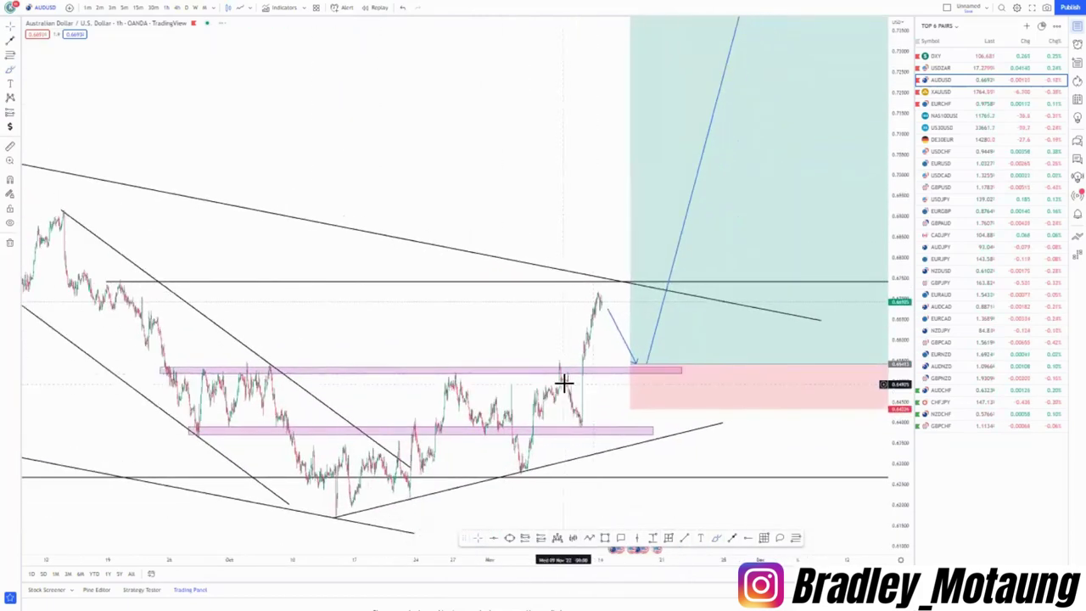
scroll(577, 378, "down", 5)
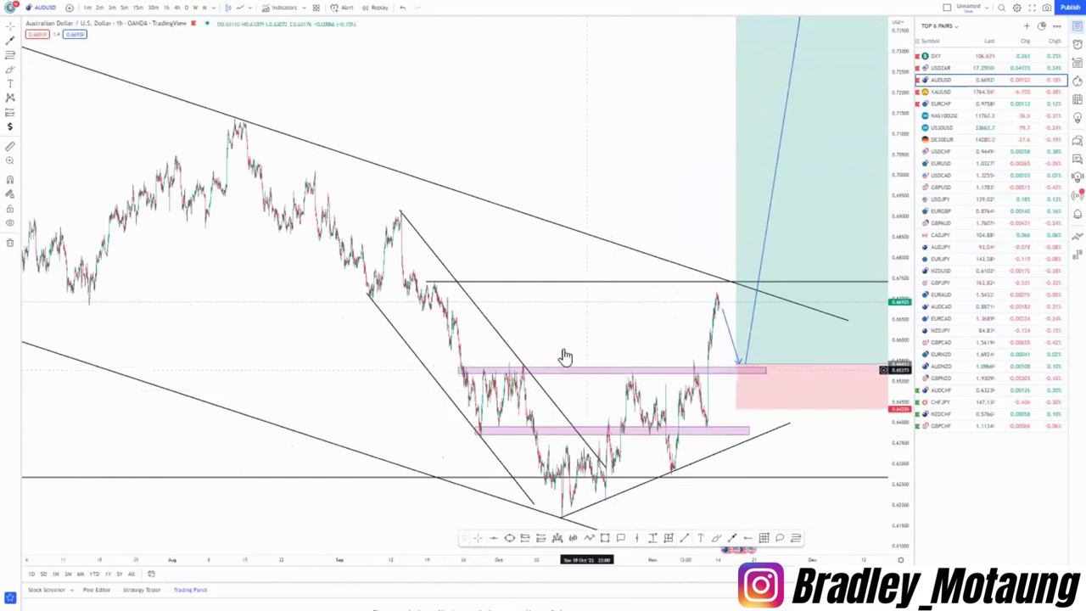
scroll(687, 441, "up", 1)
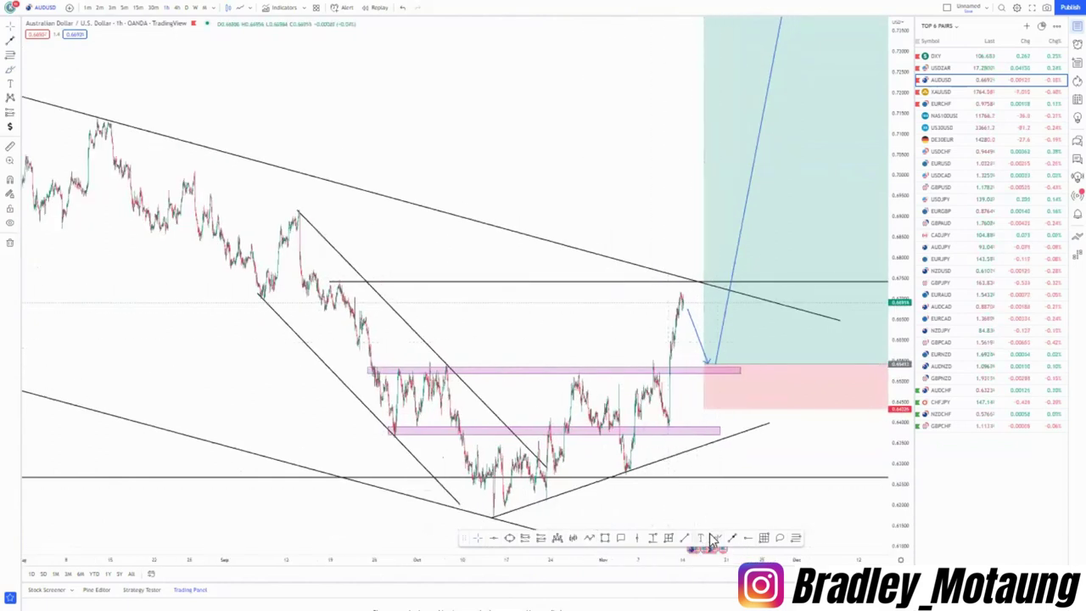
Step: Sketch consolidation below the resistance, a drop to about 0.649 and an alternative breakout to about 0.680, and undo the brush strokes
left_click(685, 313)
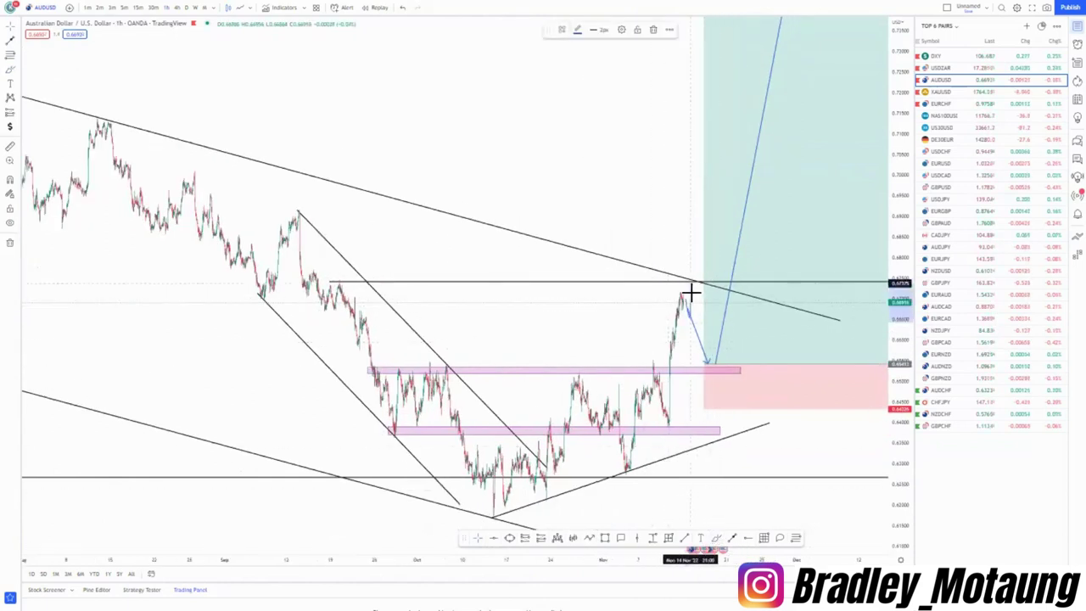
mouse_move(663, 348)
left_mouse_down()
mouse_move(693, 286)
mouse_move(690, 318)
mouse_move(711, 291)
mouse_move(727, 387)
left_mouse_up()
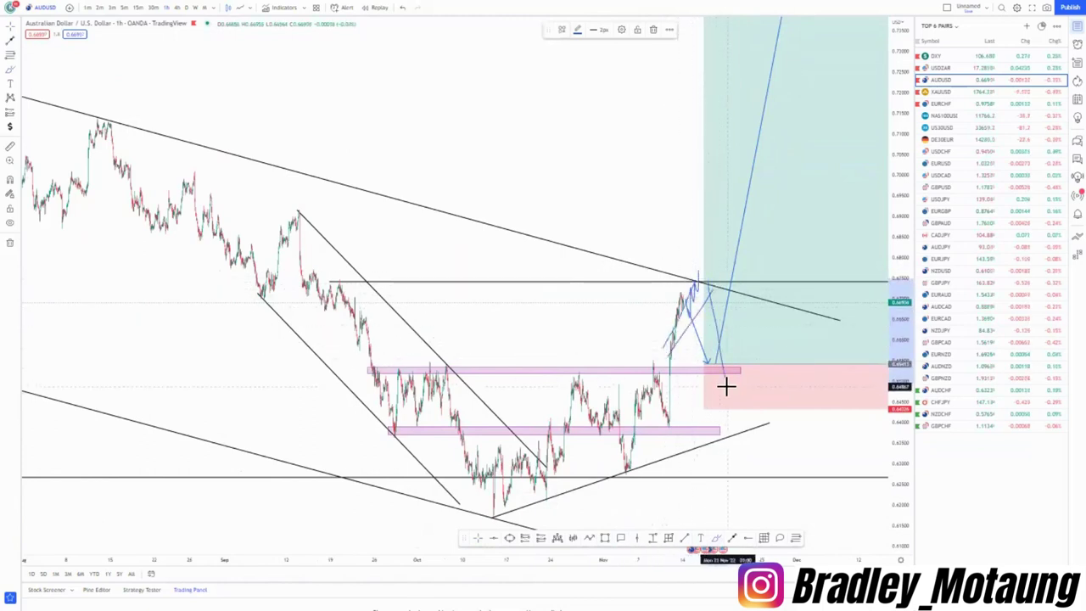
mouse_move(703, 299)
left_mouse_down()
mouse_move(726, 242)
mouse_move(741, 236)
left_mouse_up()
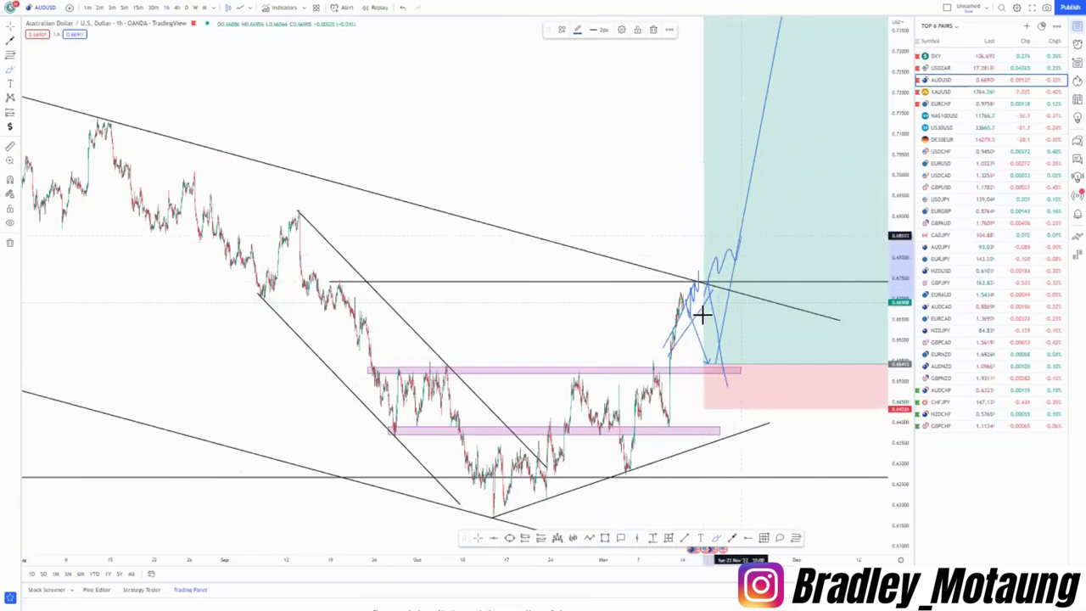
left_click(404, 9)
left_click(404, 8)
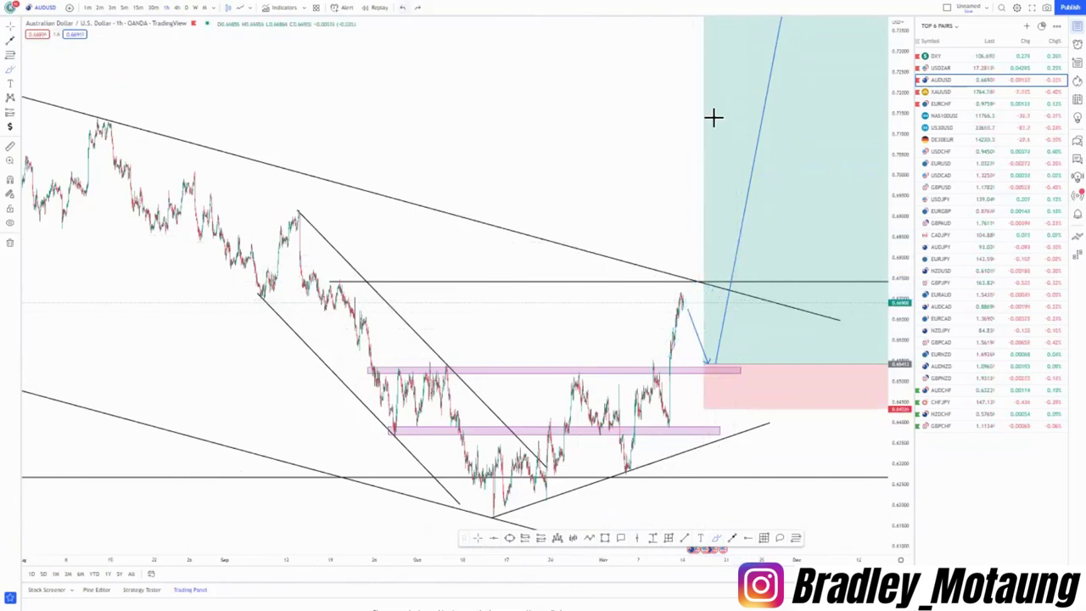
Step: Open the XAUUSD chart on the weekly timeframe, showing price action from 2020 to 2022
left_click(945, 93)
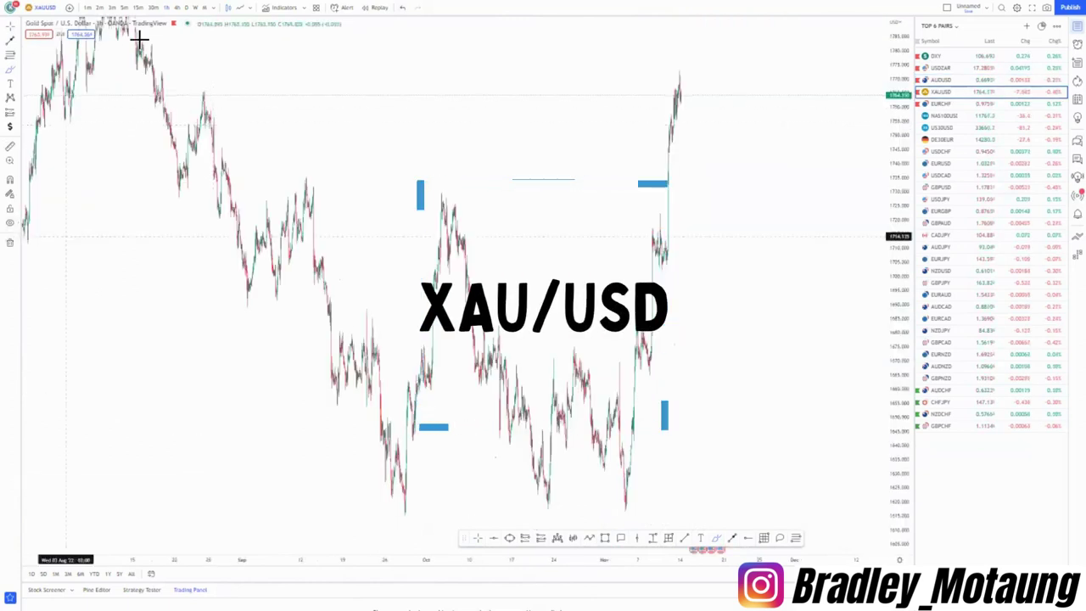
left_click(195, 7)
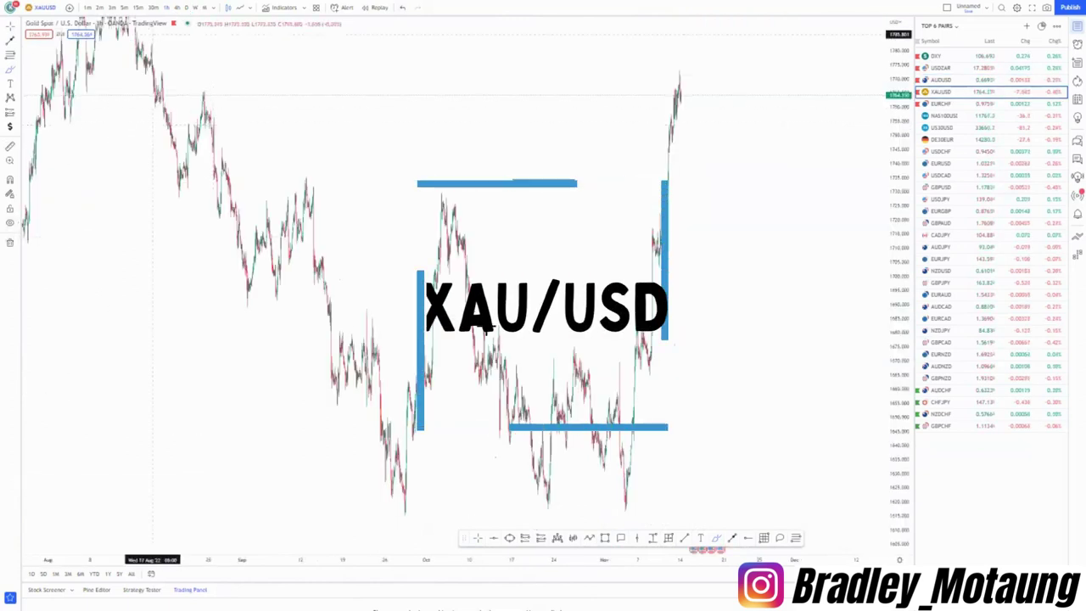
right_click(378, 189)
left_click(391, 190)
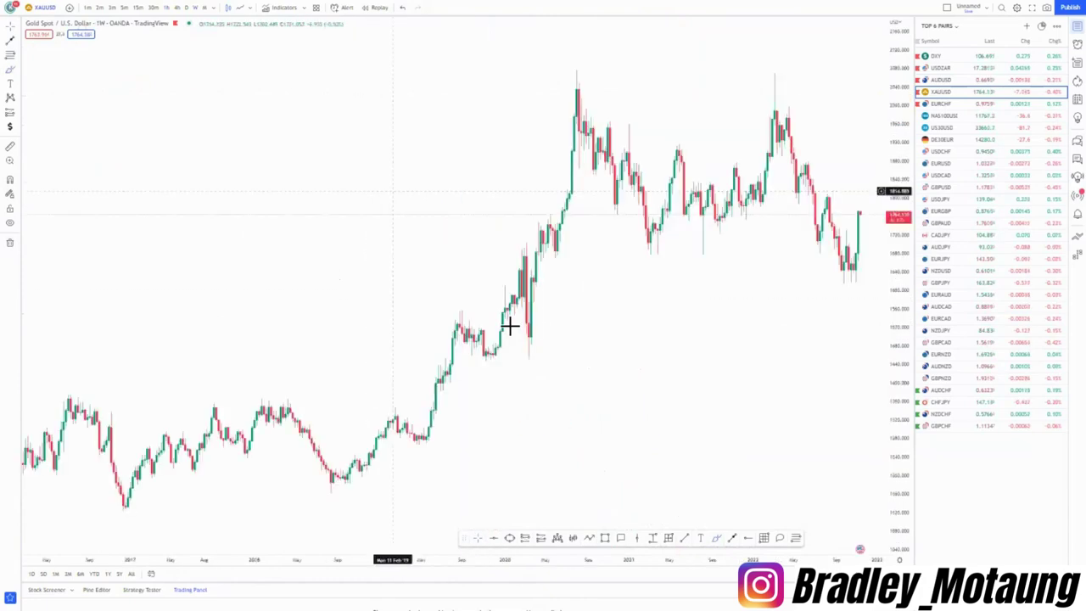
scroll(523, 333, "up", 2)
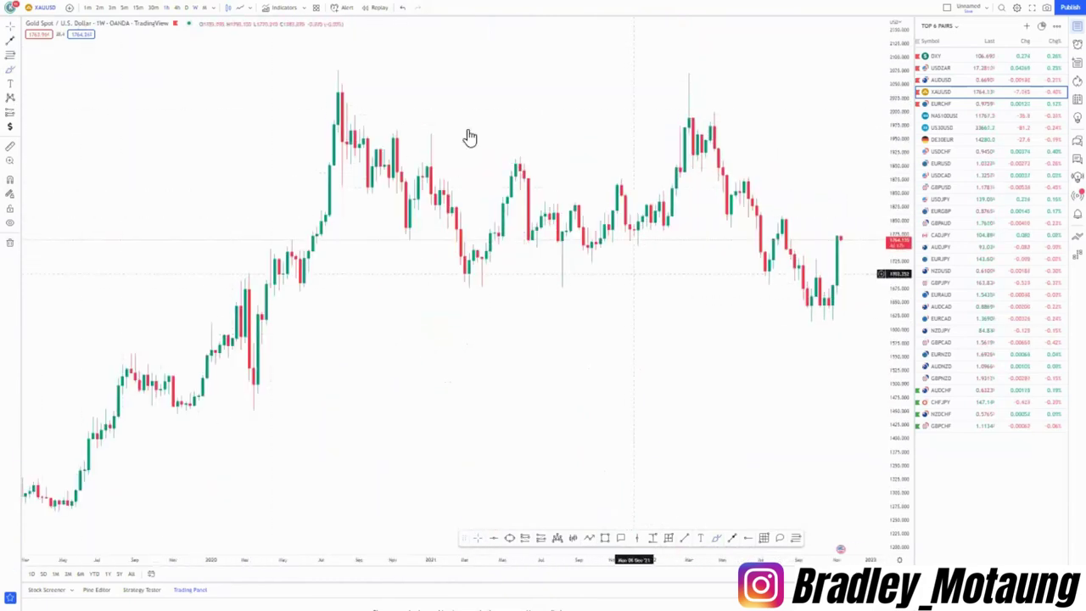
Step: Draw a horizontal ray at about 1,675 from the mid-2020 low through the later support touches
left_click(299, 285)
left_click_drag(523, 346, 428, 395)
scroll(624, 466, "down", 3)
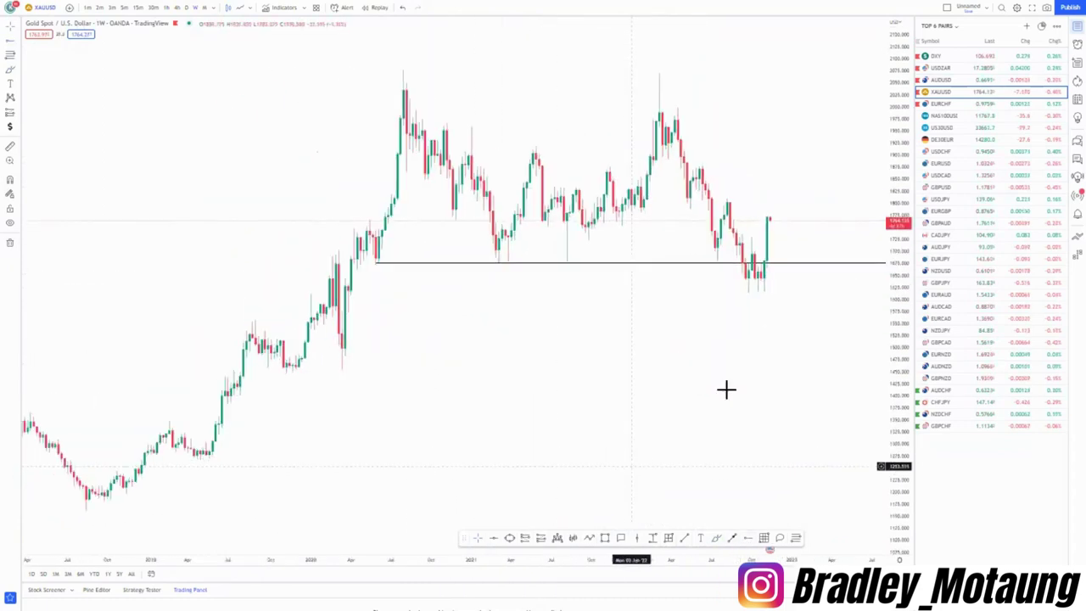
scroll(726, 389, "down", 1)
left_click(881, 240)
left_click_drag(895, 166, 895, 231)
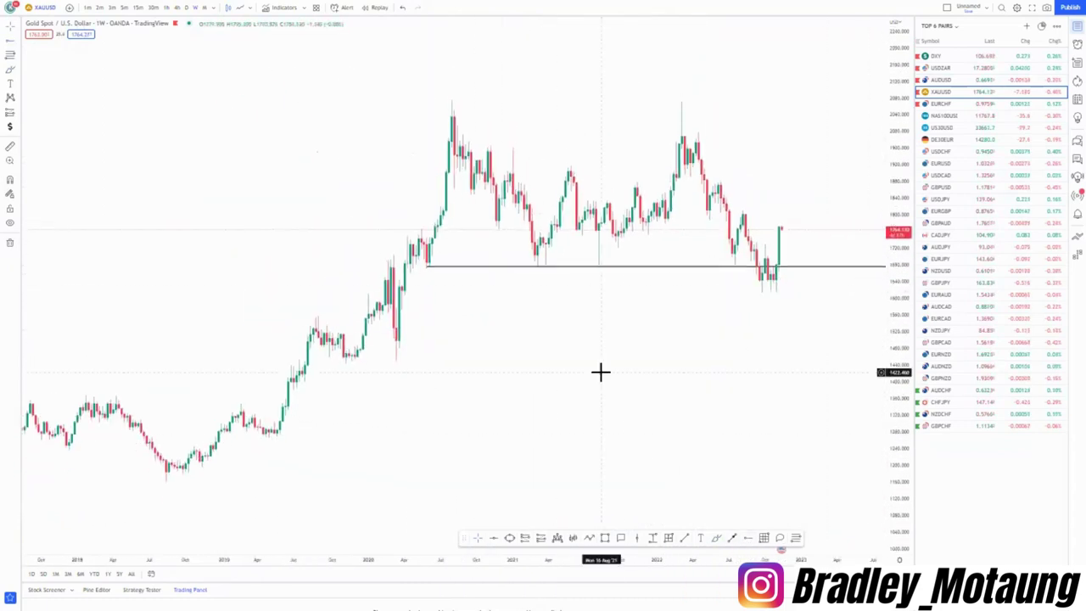
left_click_drag(601, 372, 521, 407)
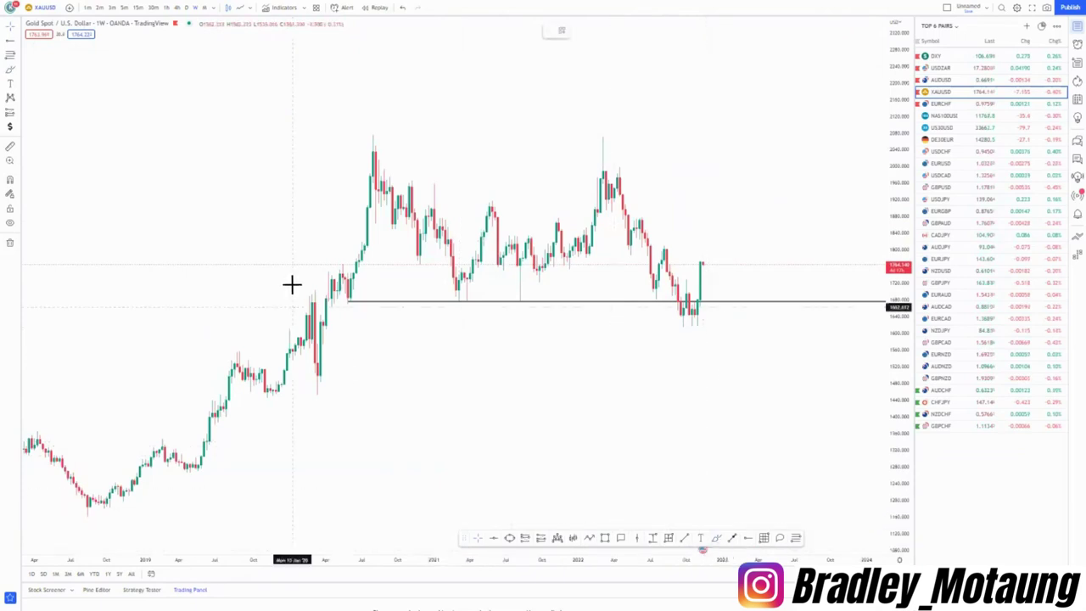
Step: Circle the three support touches from 2020 and 2021 and the late-2022 dip below the 1,675 ray
left_click_drag(364, 302, 361, 293)
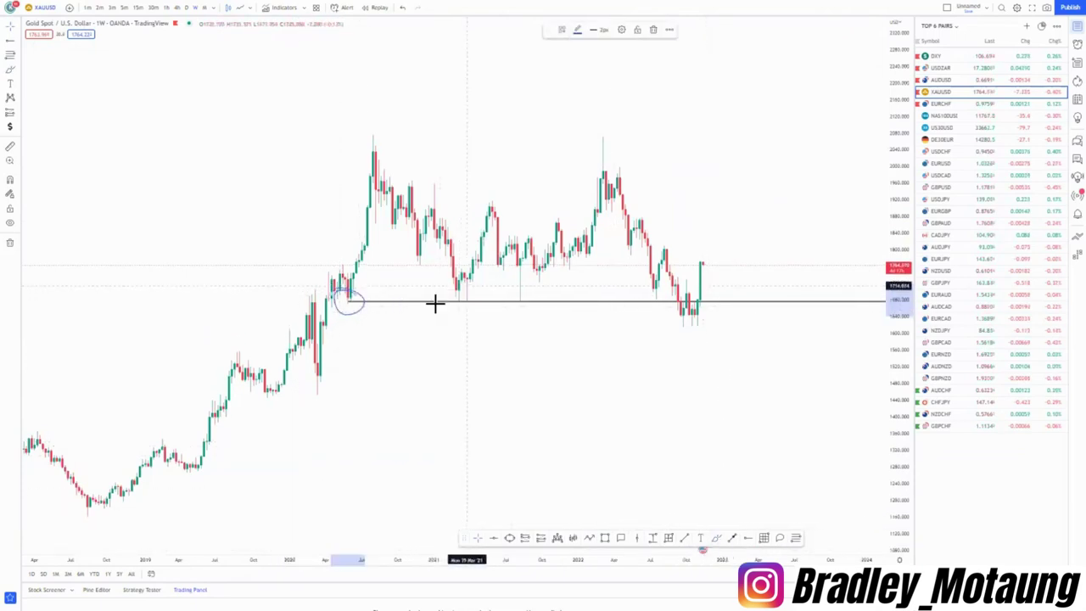
mouse_move(479, 297)
left_mouse_down()
mouse_move(471, 294)
mouse_move(535, 308)
mouse_move(534, 293)
left_mouse_up()
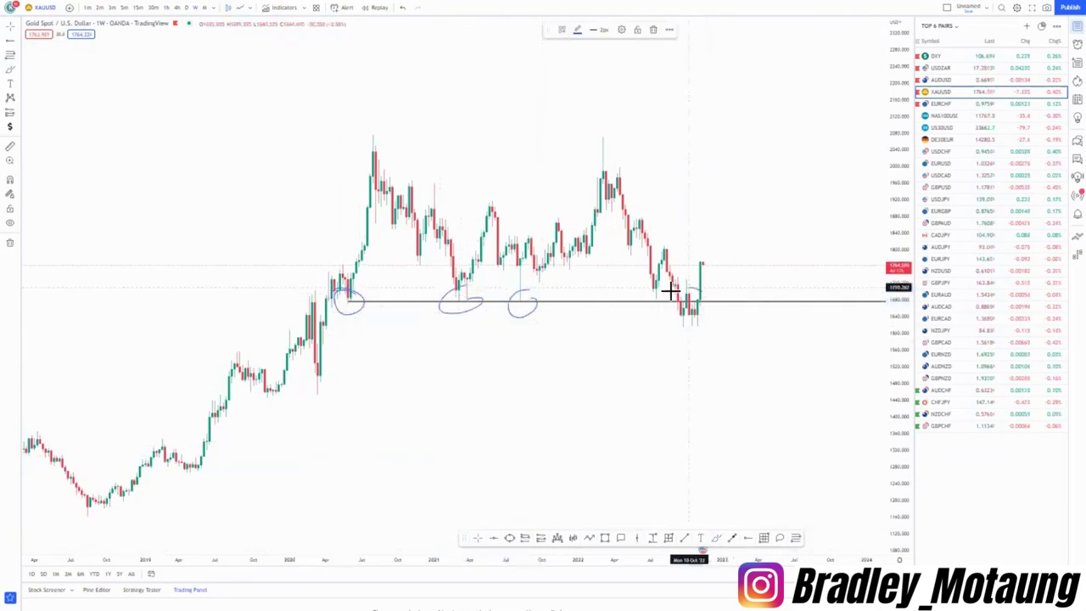
left_click_drag(696, 293, 699, 327)
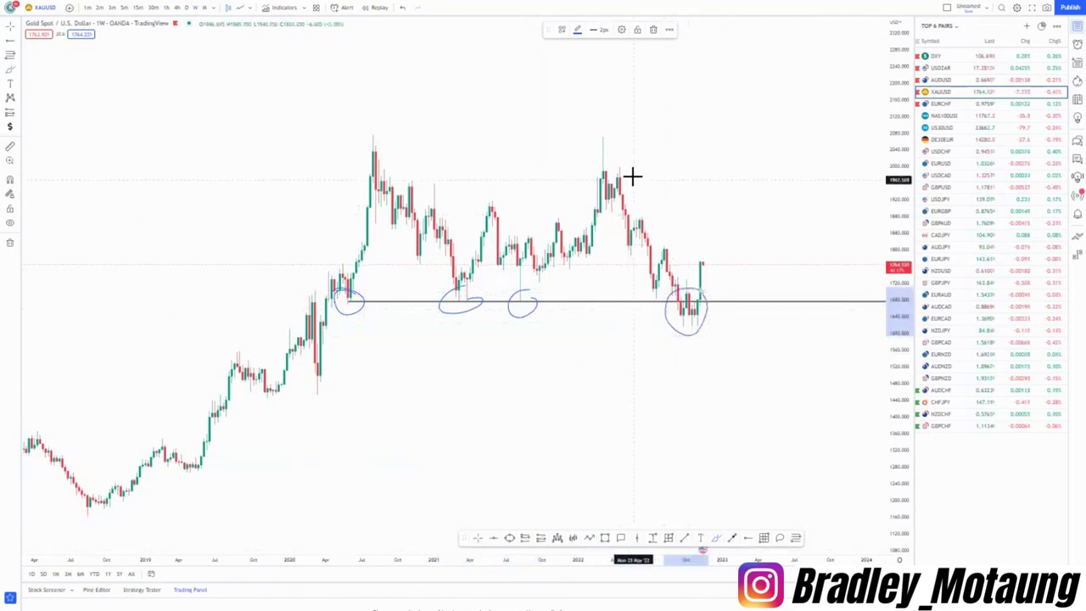
Step: Sketch the upper and lower boundaries of the 2022 decline with the brush, and undo both strokes
left_click_drag(621, 166, 699, 297)
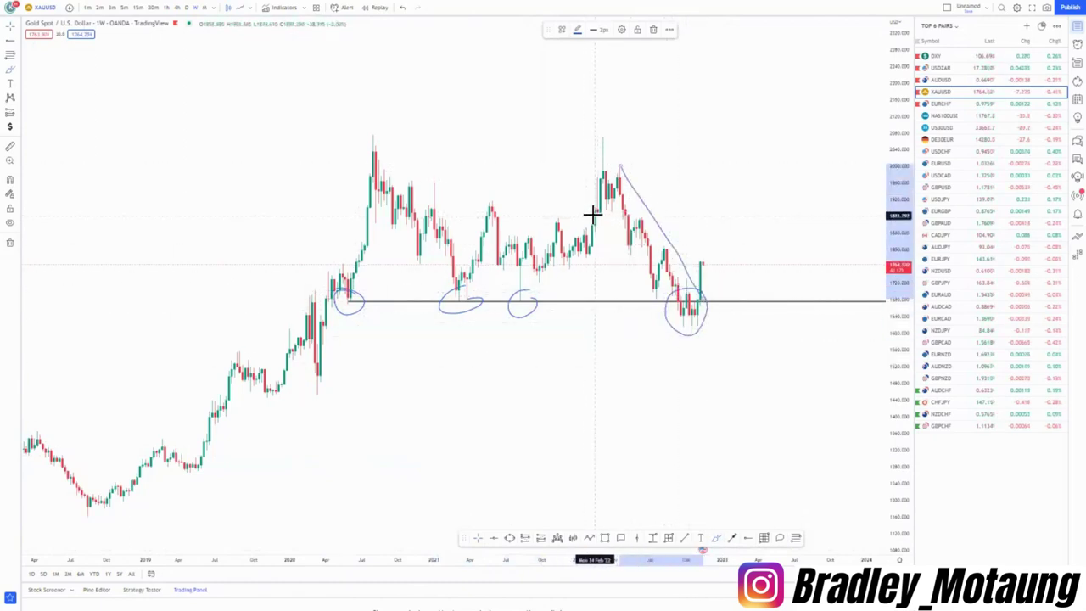
left_click_drag(592, 214, 669, 331)
left_click(403, 8)
left_click(404, 9)
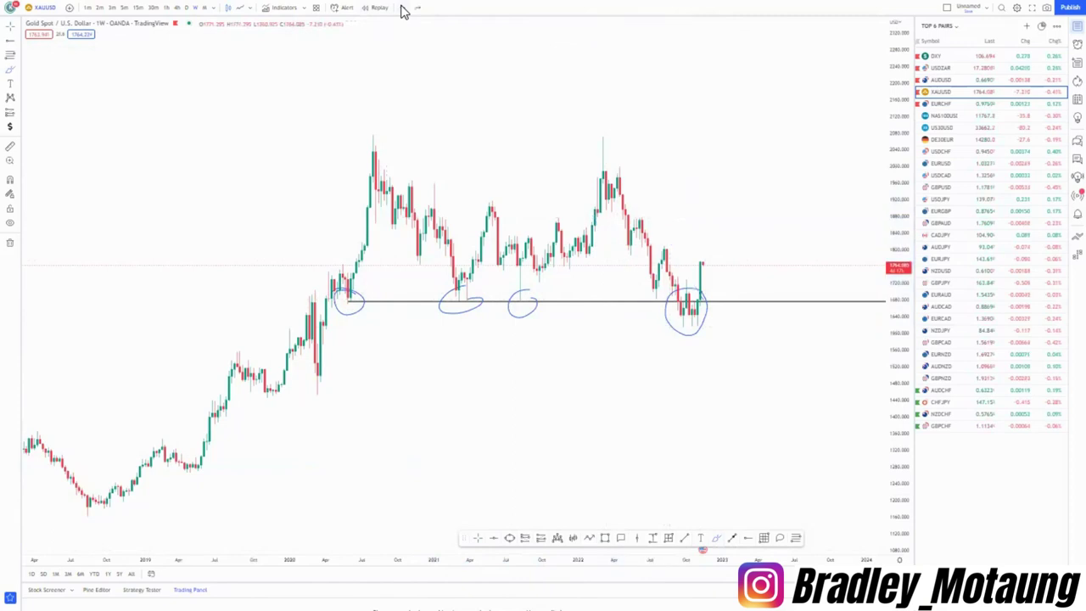
Step: Sketch the rise from the 2018 low, the range above support and a projected breakout to about 2,200, and undo the stroke
scroll(426, 332, "down", 5)
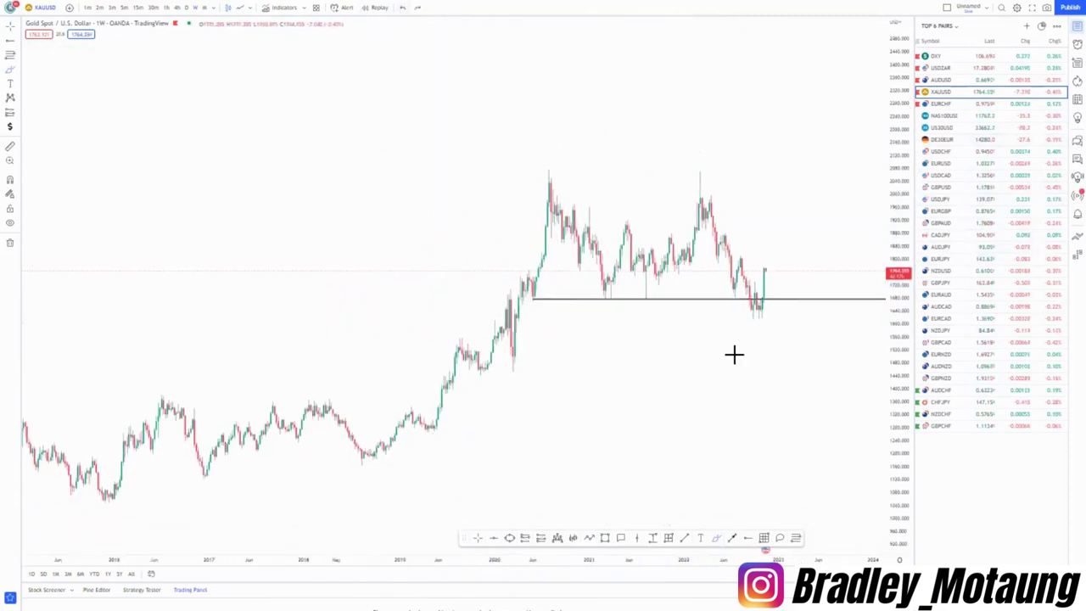
scroll(734, 353, "down", 3)
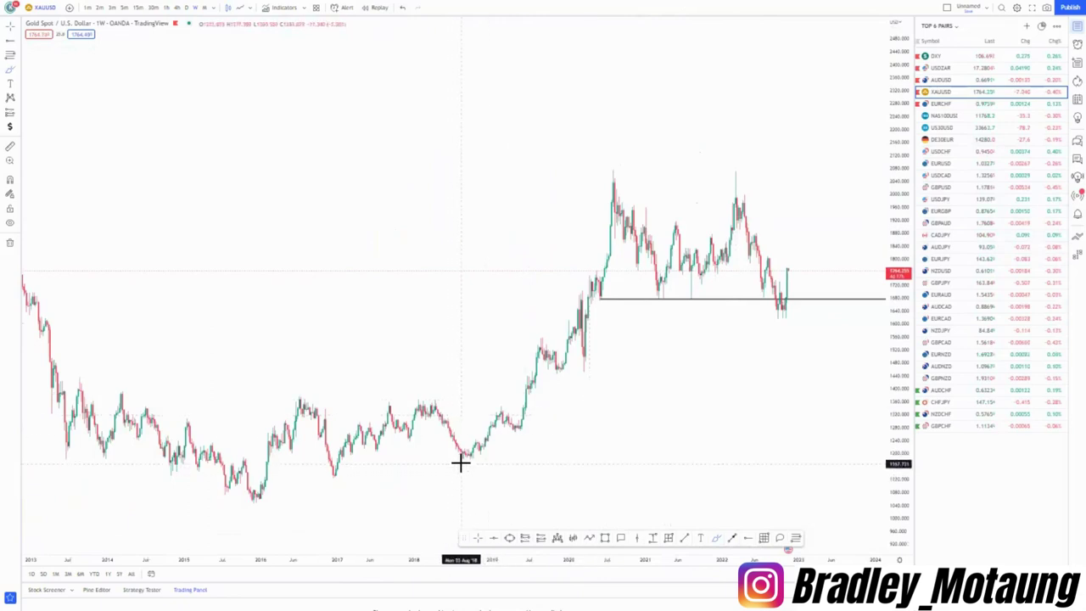
mouse_move(459, 463)
left_mouse_down()
mouse_move(625, 218)
mouse_move(687, 249)
mouse_move(731, 228)
mouse_move(781, 289)
mouse_move(794, 287)
mouse_move(834, 107)
left_mouse_up()
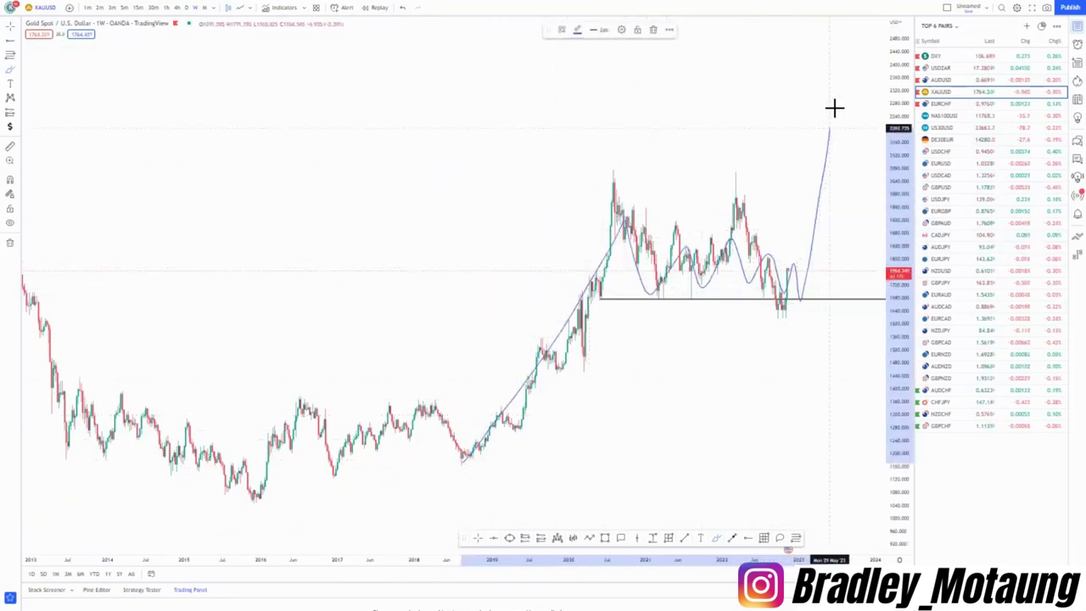
left_click(405, 8)
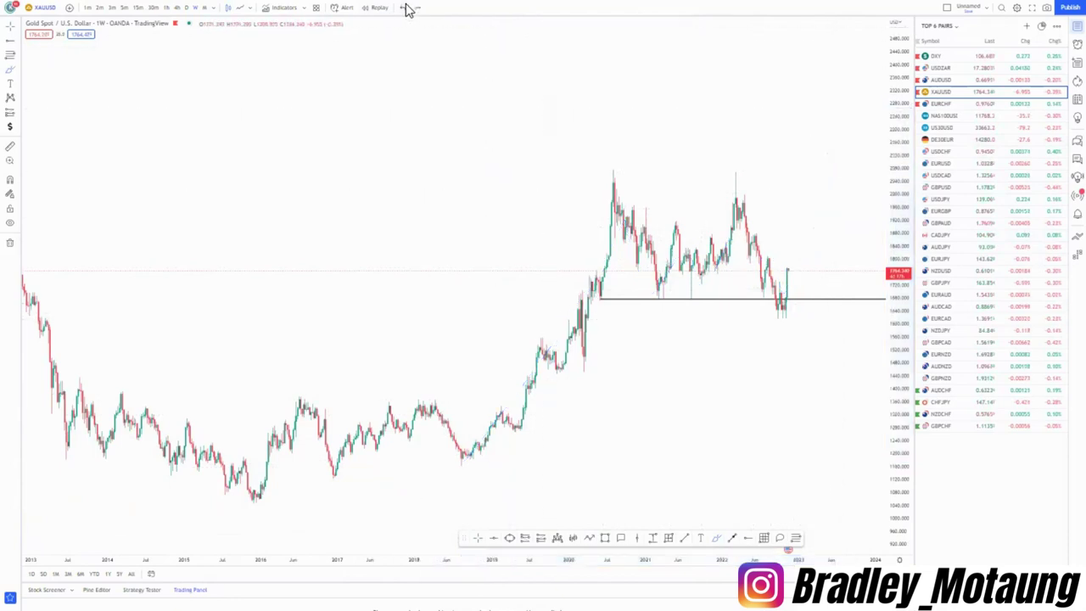
Step: Switch XAUUSD to the daily timeframe and draw a descending trend line from the April 2022 high across the later highs
left_click(185, 7)
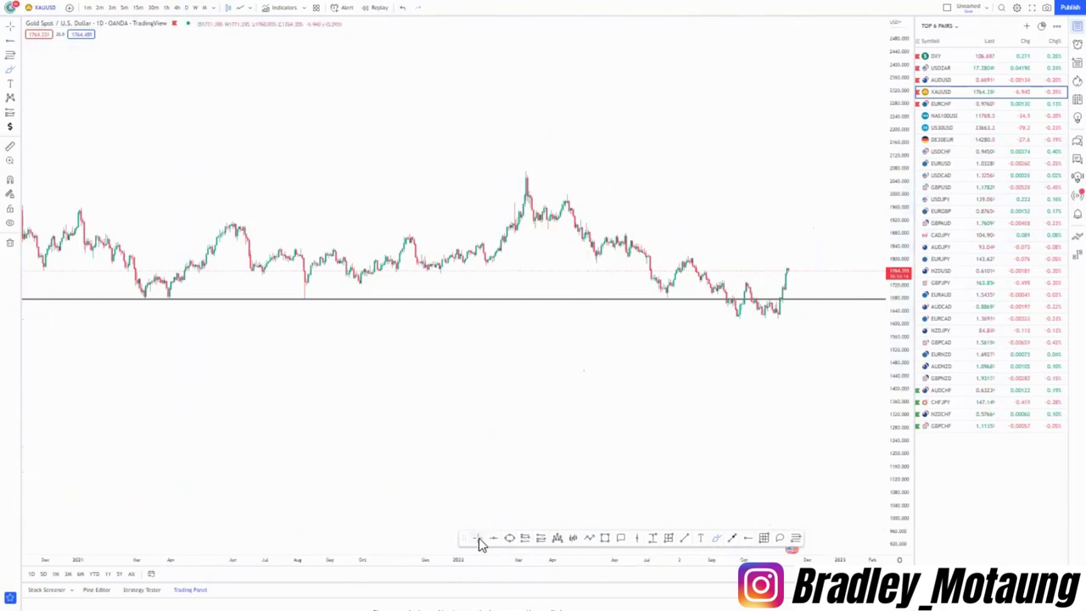
left_click_drag(737, 402, 545, 526)
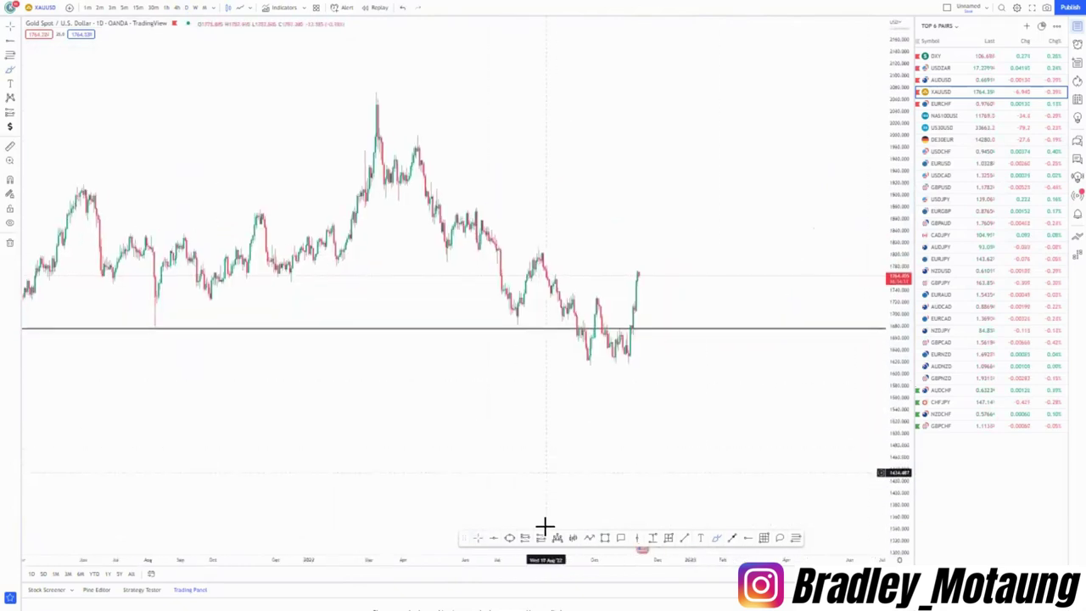
left_click(417, 137)
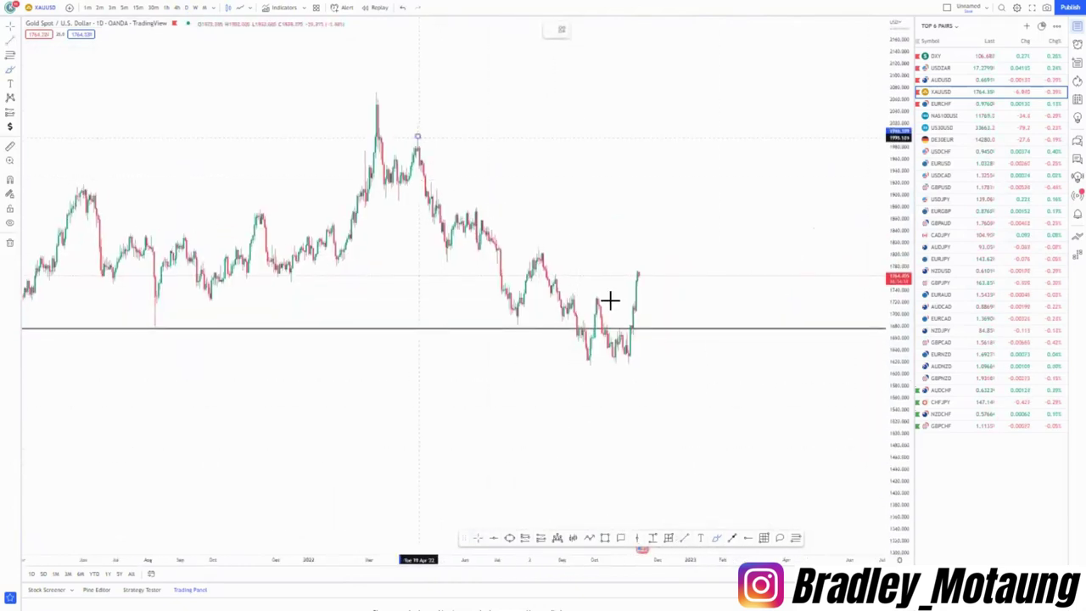
left_click(647, 340)
left_click(618, 475)
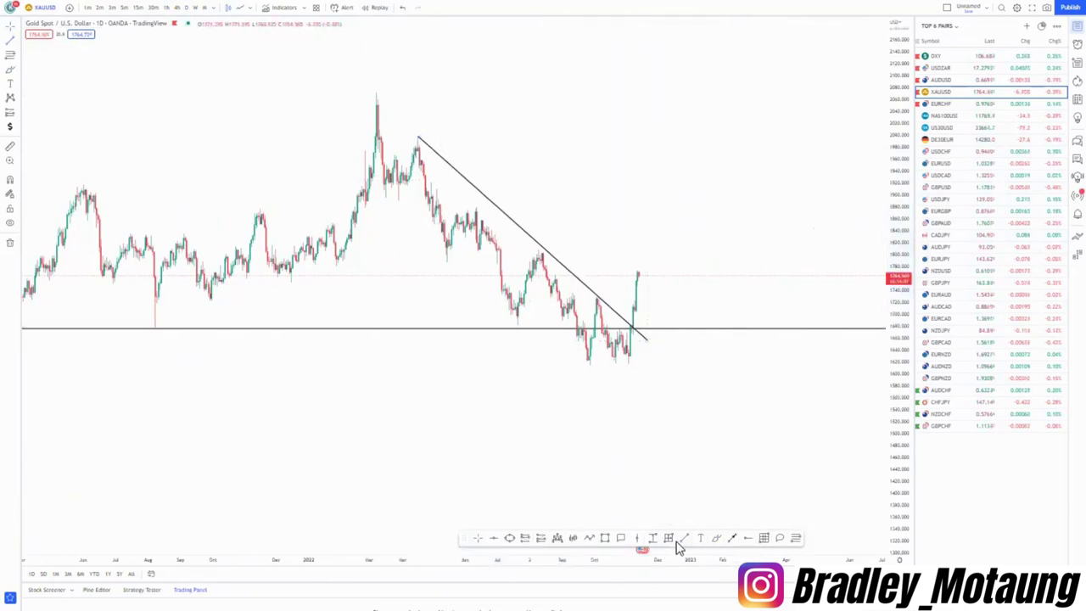
Step: Draw the channel's lower trend line from the late-February 2022 low and adjust its end to about 1,565
left_click(365, 207)
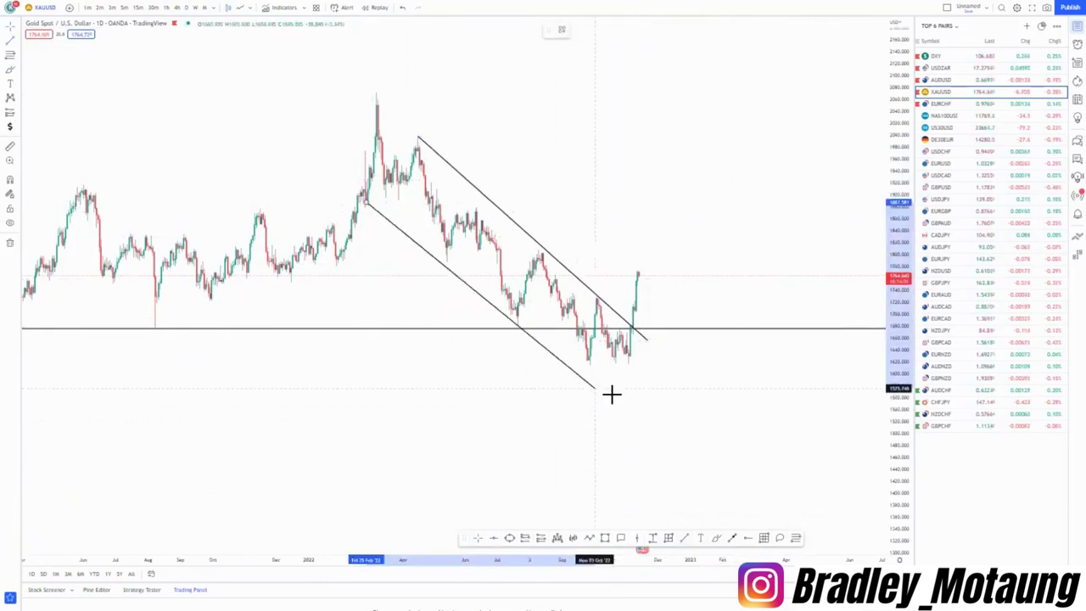
left_click(610, 395)
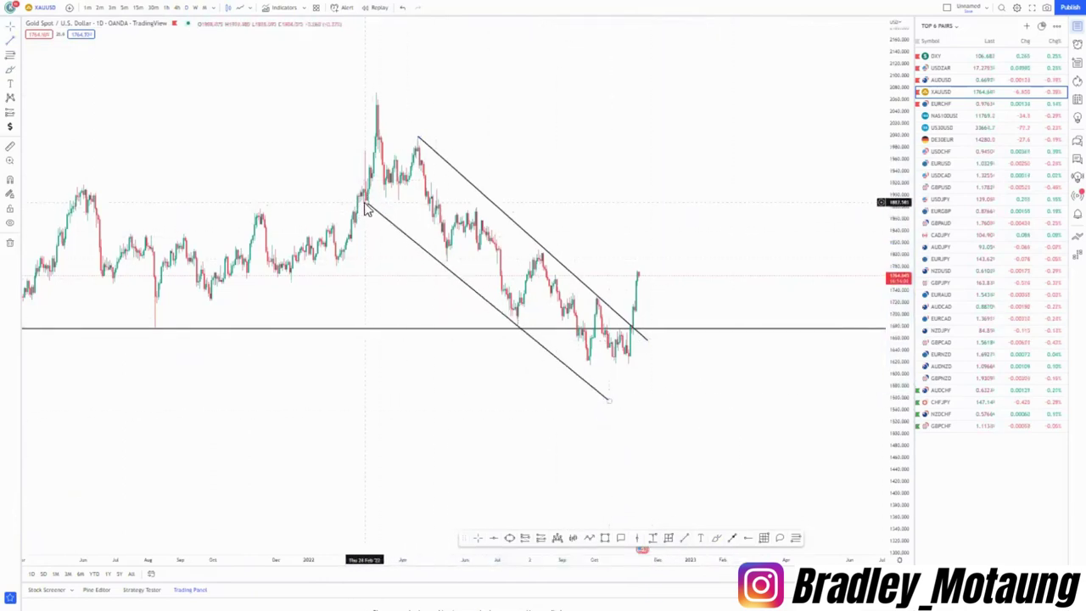
left_click_drag(634, 445, 583, 394)
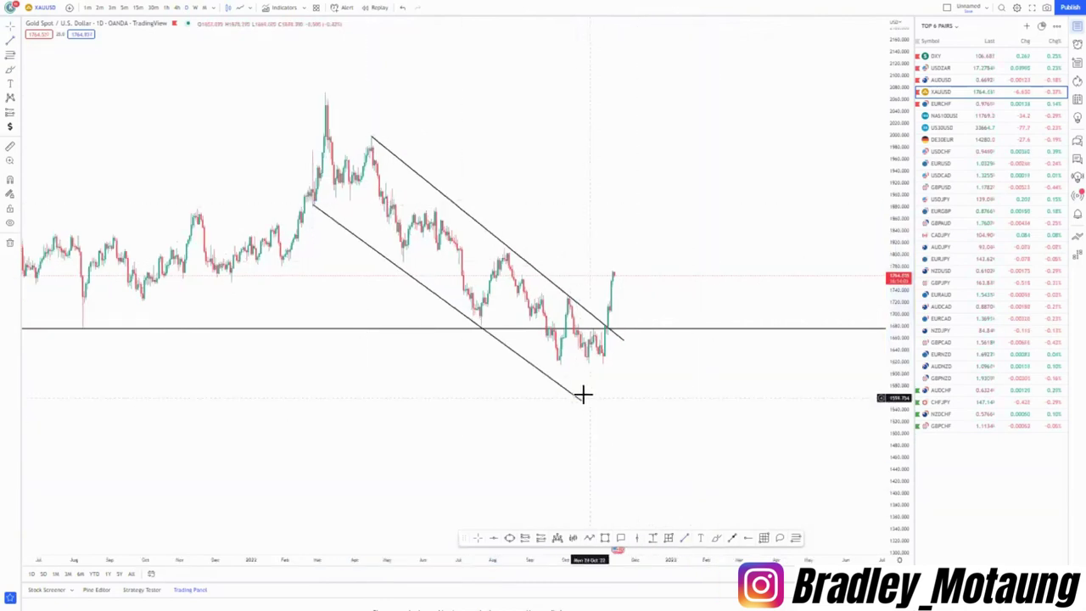
left_click(582, 402)
left_click(673, 472)
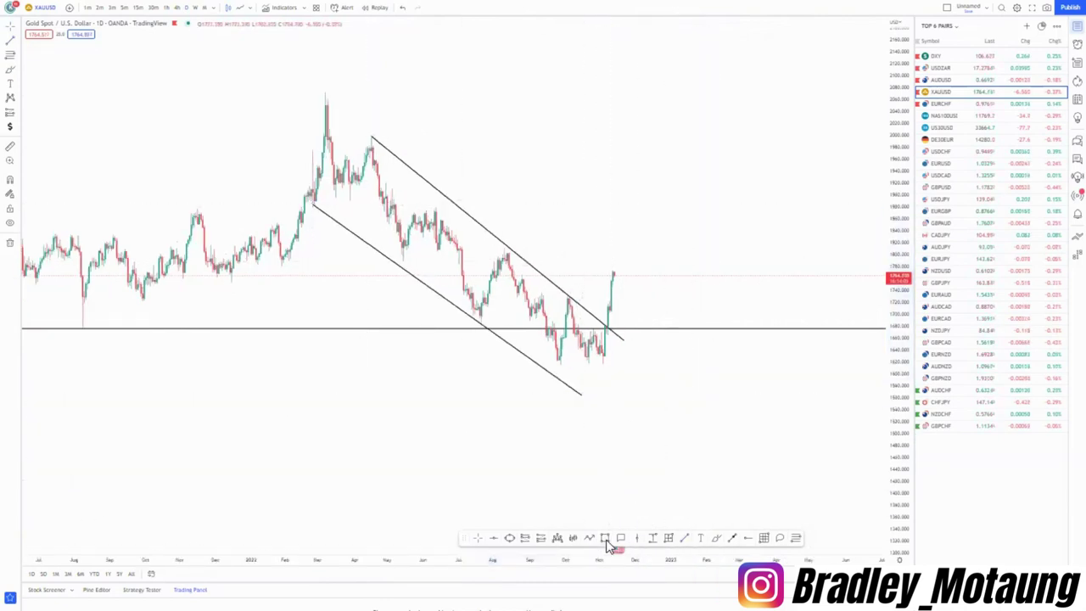
Step: Mark zones at about 1,610–1,624 and about 1,730, and place horizontal rays from the June high near 1,878 and the April high near 1,997
left_click(547, 361)
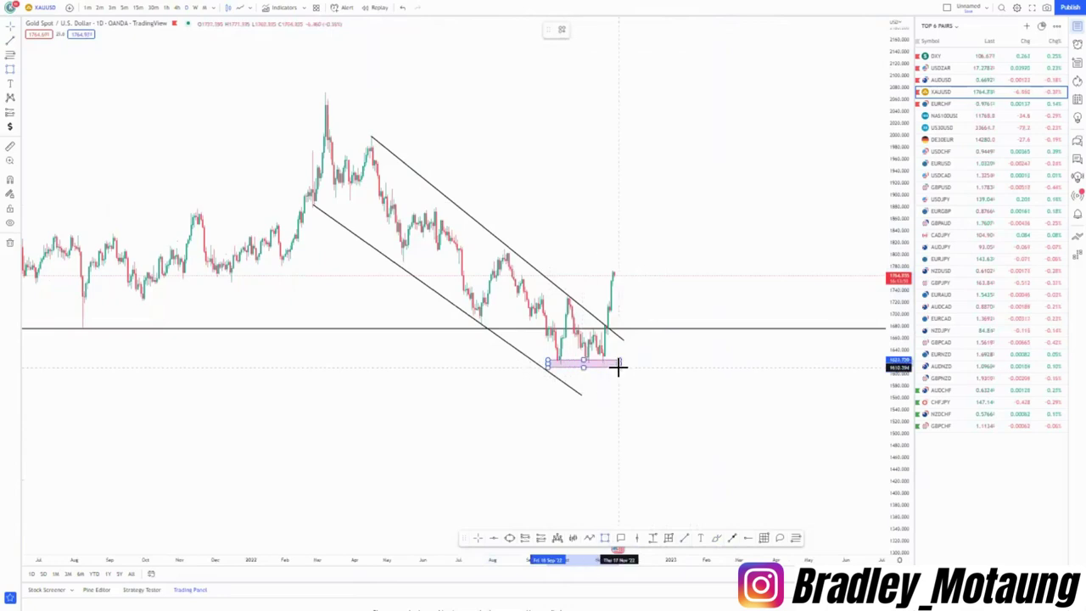
left_click(620, 367)
scroll(506, 345, "down", 1)
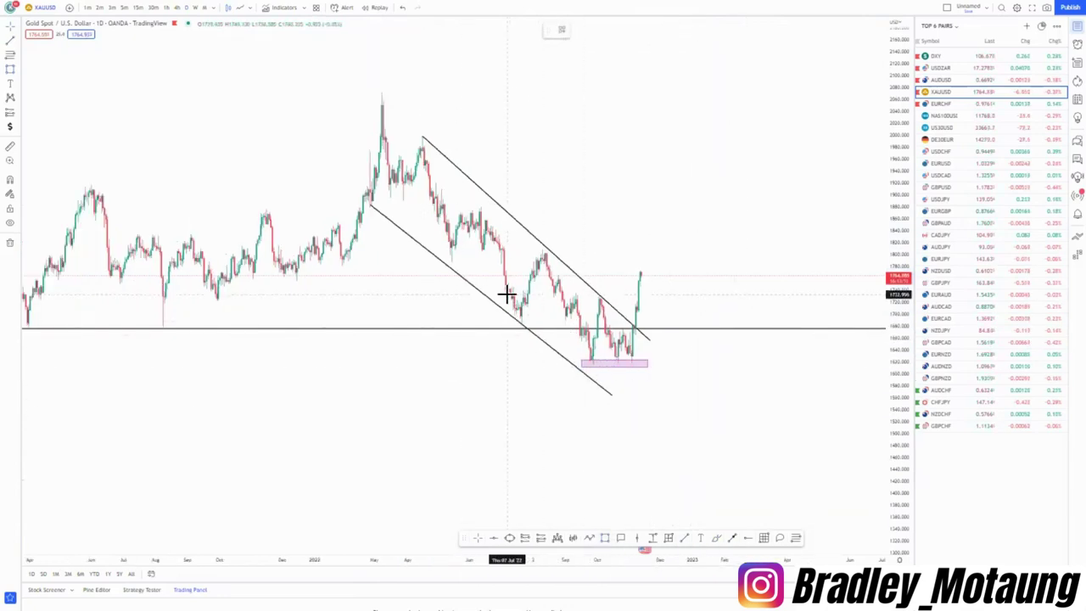
left_click(693, 298)
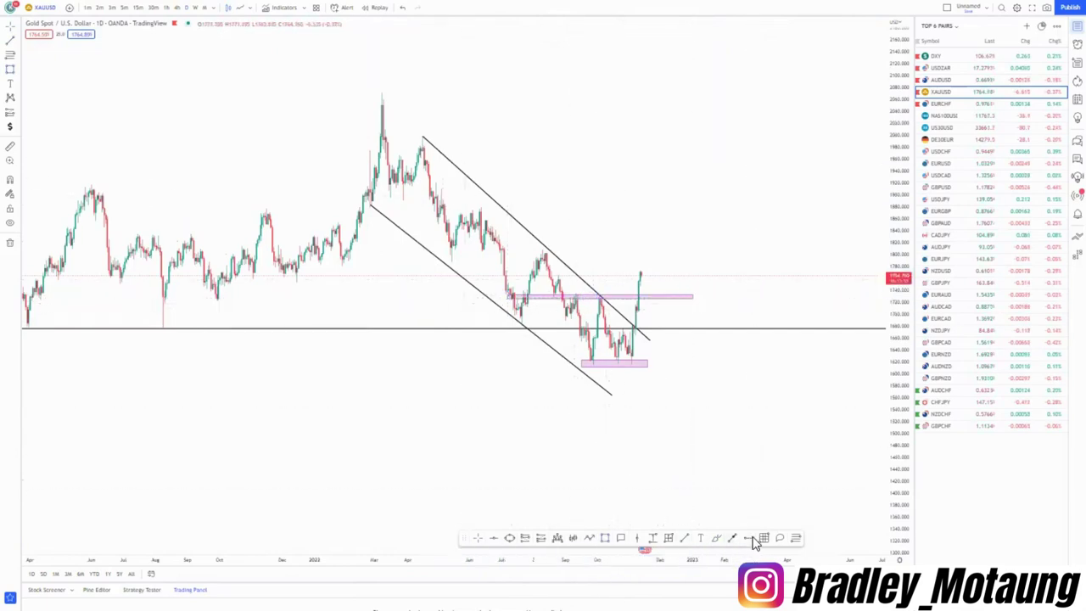
left_click(480, 212)
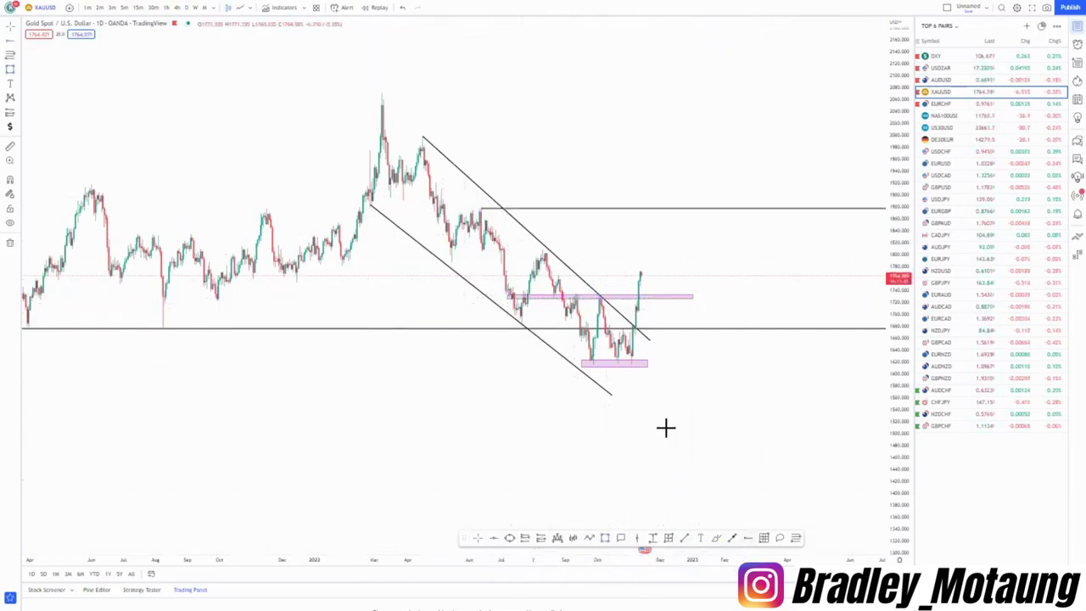
left_click(423, 137)
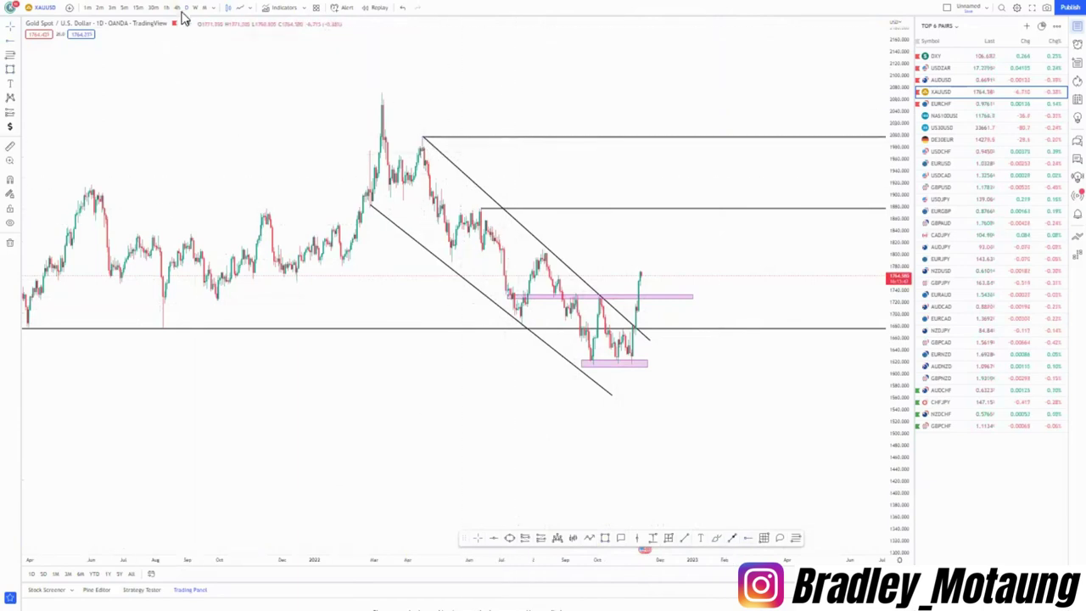
Step: Switch XAUUSD to the four-hour timeframe, draw a projected path down to the 1,730 zone and up to the 1,997 ray, and delete the path
scroll(647, 436, "down", 8)
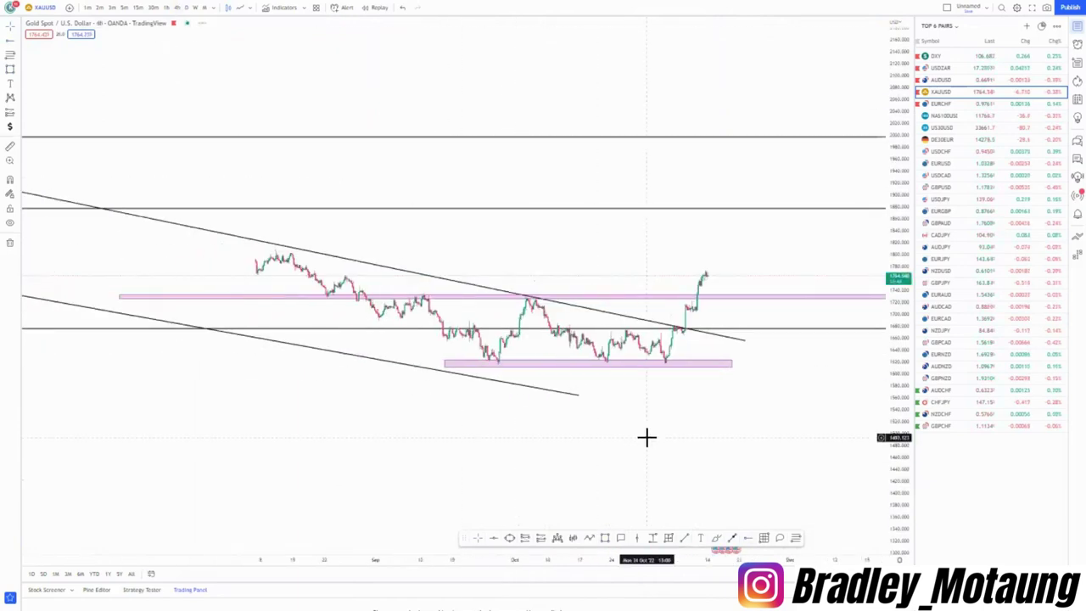
scroll(646, 437, "down", 4)
left_click_drag(895, 504, 886, 428)
left_click_drag(682, 443, 414, 427)
left_click_drag(518, 443, 386, 424)
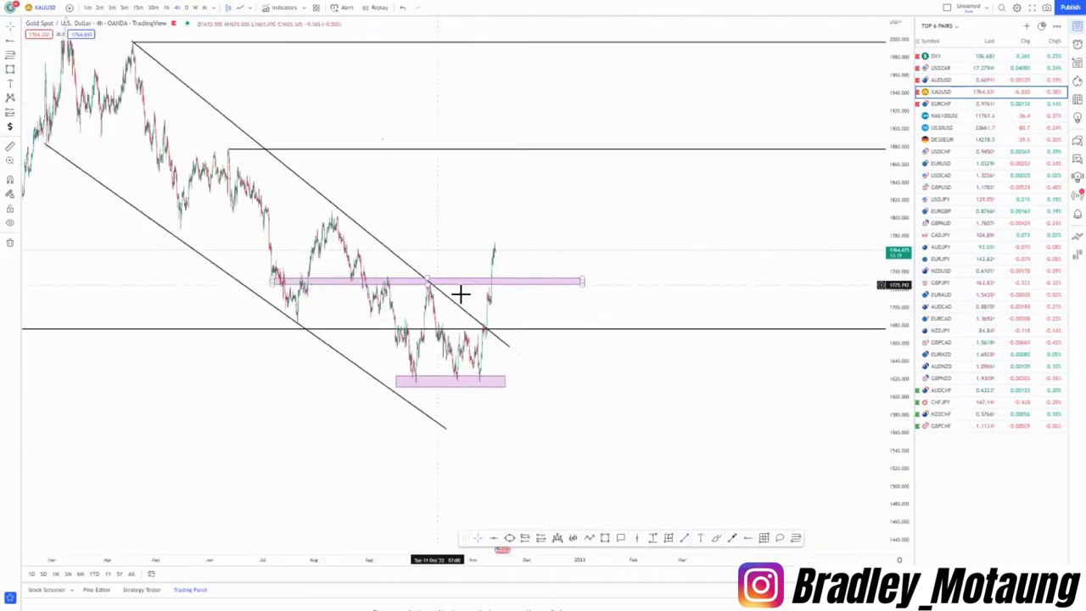
left_click_drag(593, 437, 625, 477)
left_click(587, 538)
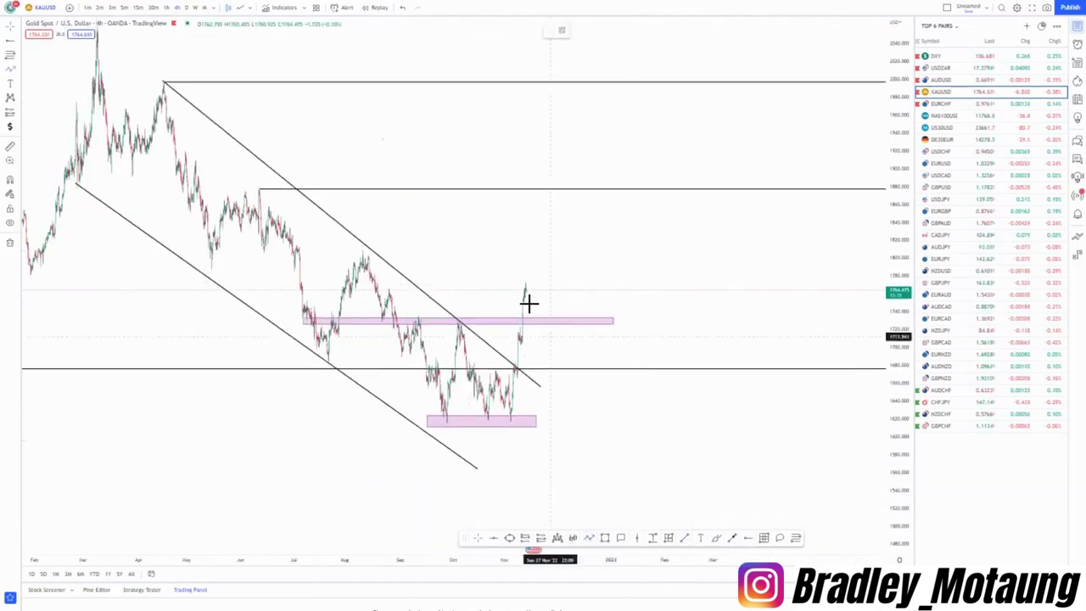
left_click(526, 288)
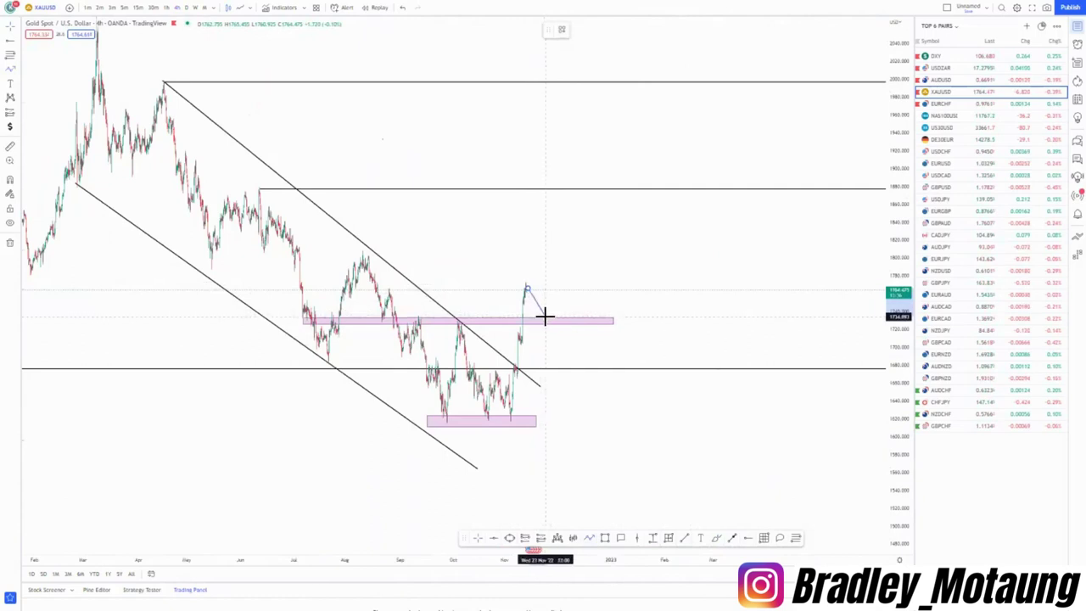
left_click(546, 316)
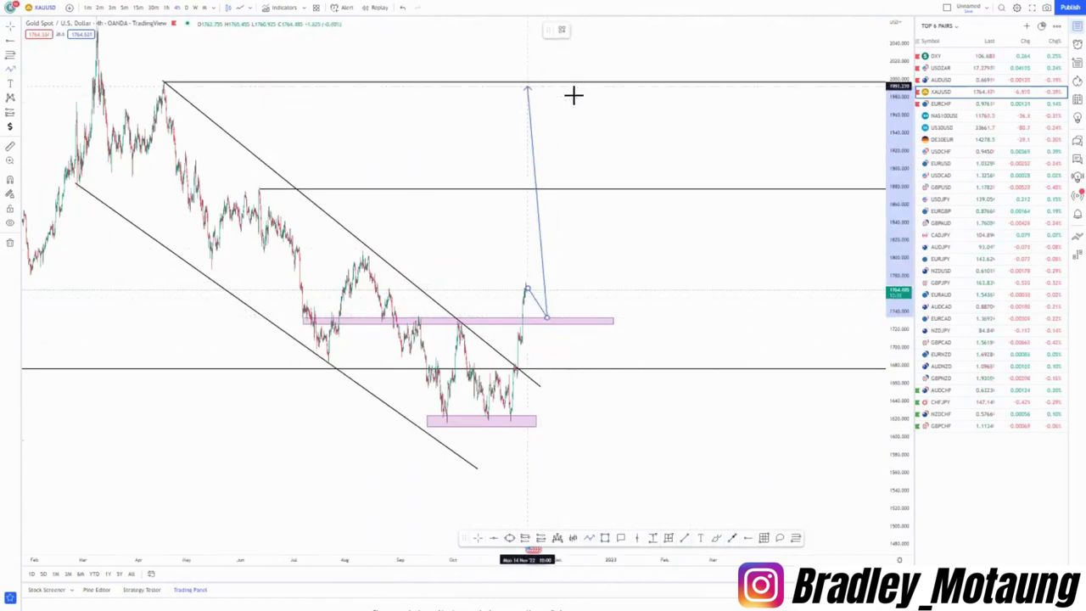
left_click(477, 81)
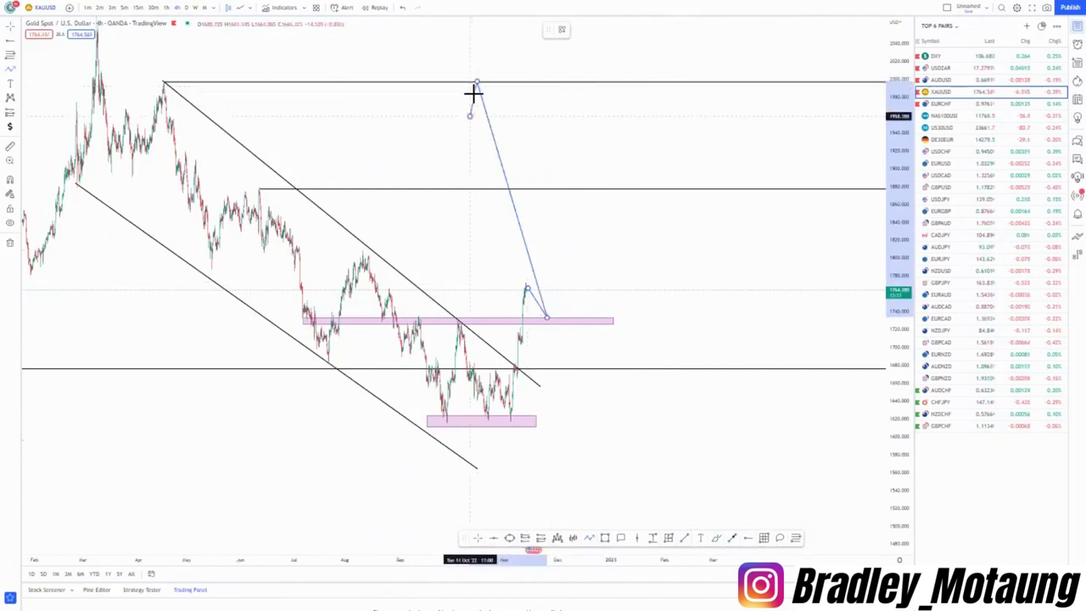
double_click(470, 116)
left_click_drag(451, 134, 353, 137)
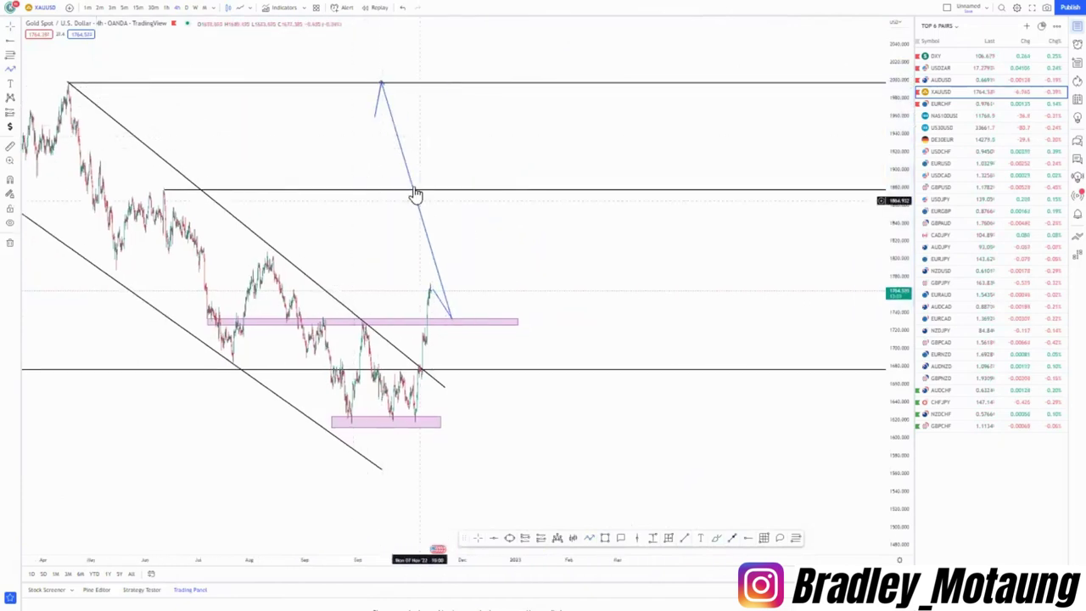
left_click(409, 182)
key("Delete")
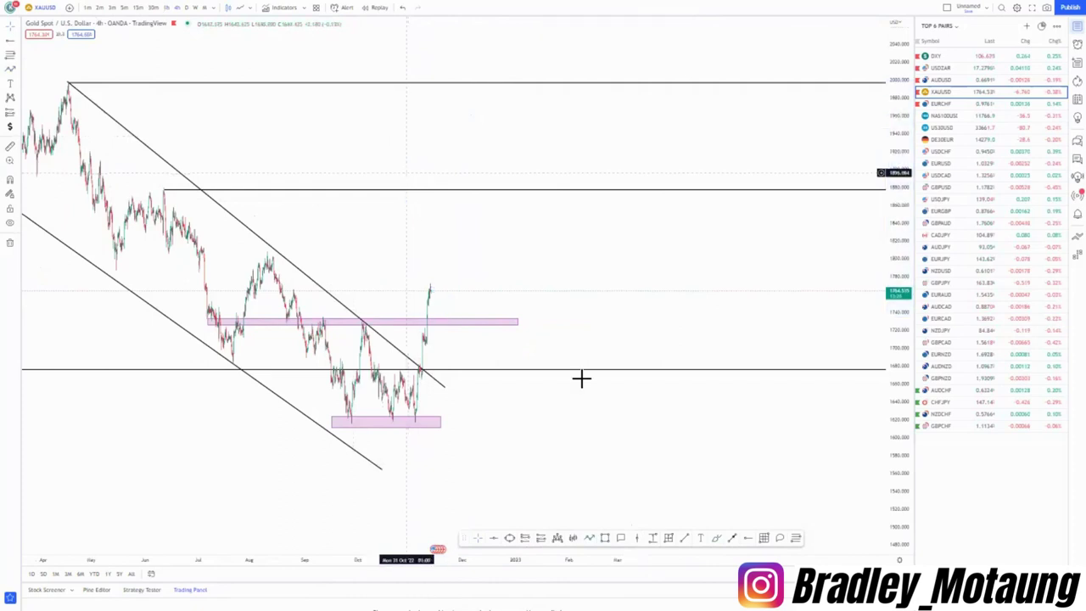
Step: Switch XAUUSD to the one-hour timeframe and draw a projected path from the current price down to the 1,730 zone and up to about 1,997
left_click_drag(904, 494, 904, 462)
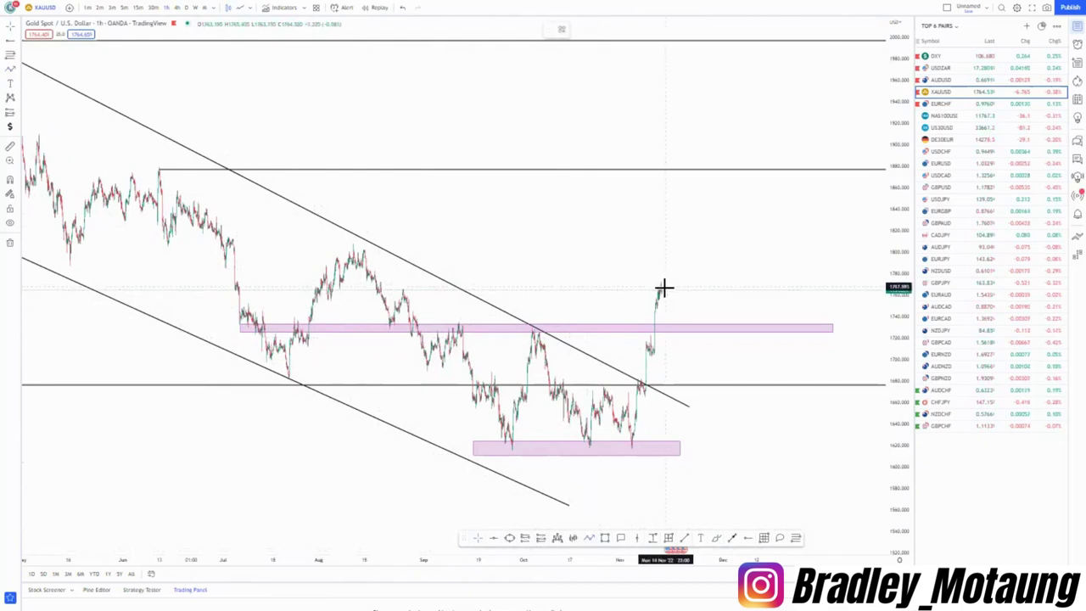
left_click(675, 336)
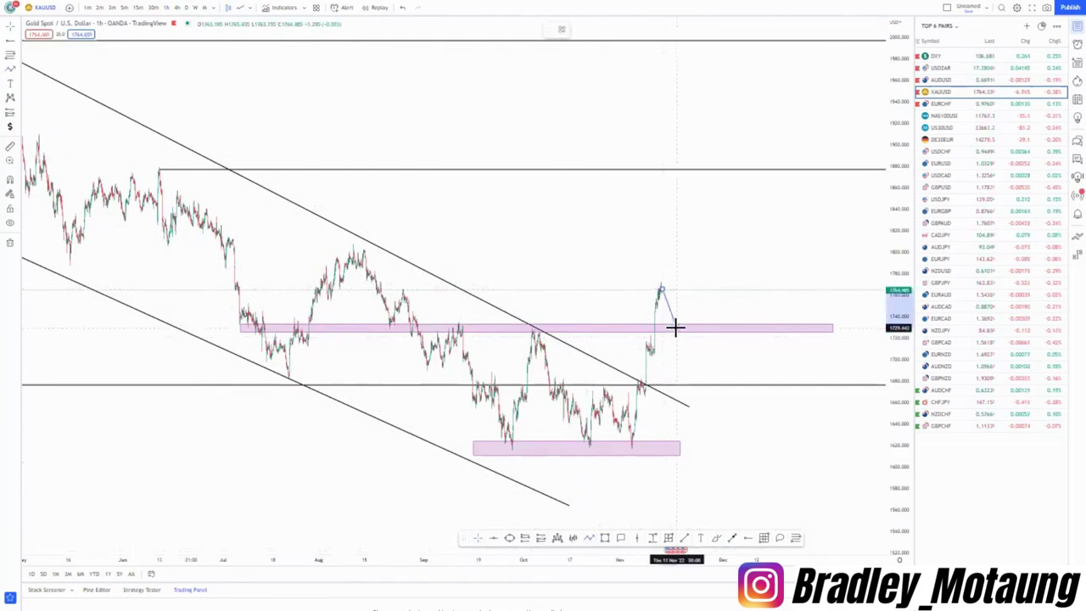
left_click(676, 327)
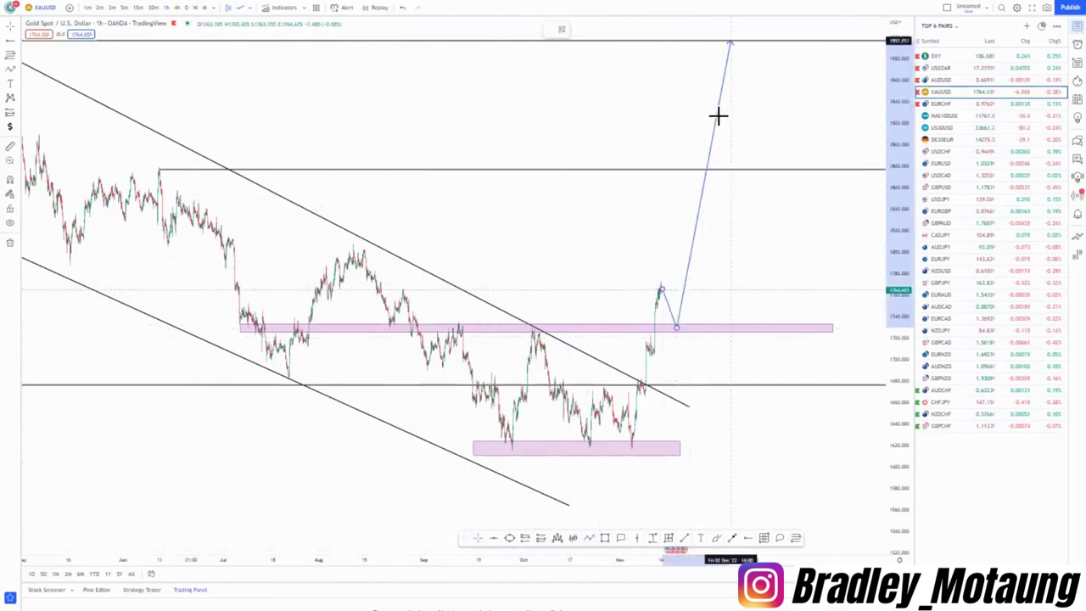
mouse_move(597, 252)
left_mouse_down()
mouse_move(569, 289)
mouse_move(579, 273)
left_mouse_up()
left_click_drag(905, 351, 905, 401)
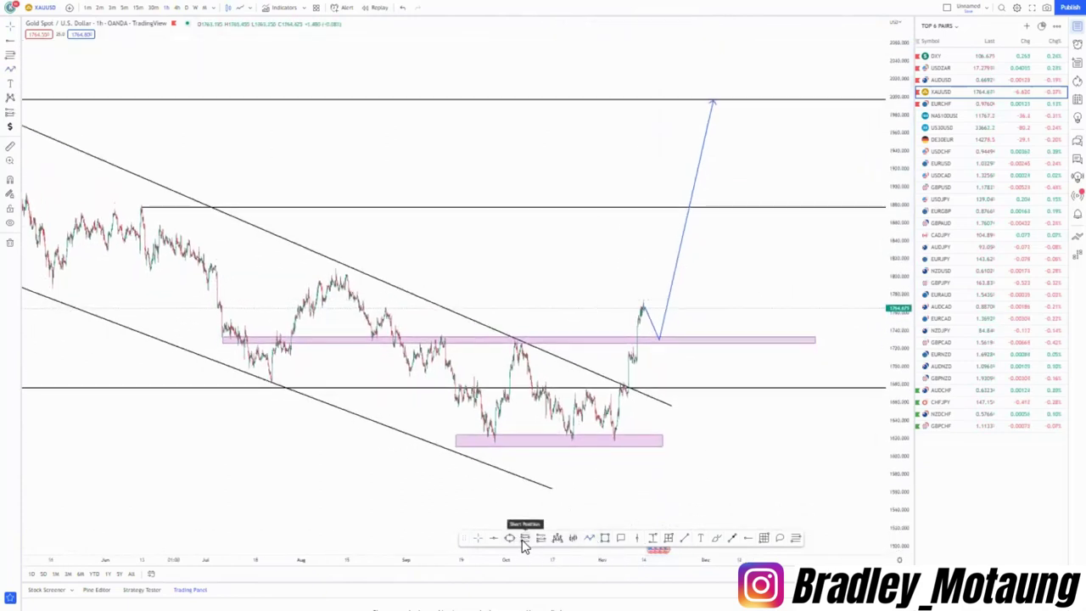
Step: Place a long position at the projected pullback with entry at about 1,731, target at about 1,994 and stop at about 1,701
left_click(659, 337)
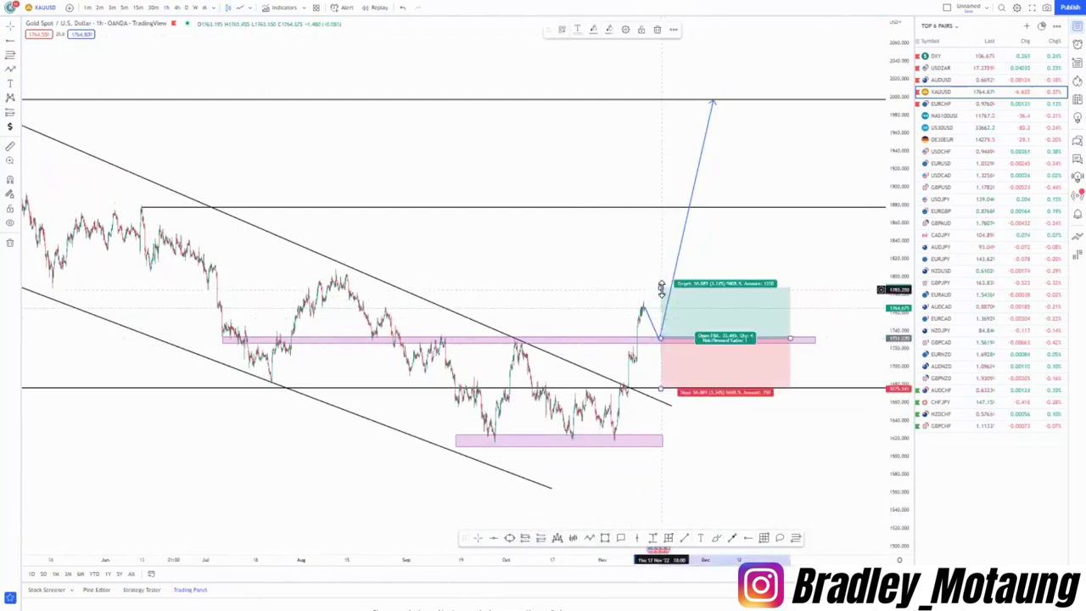
left_click_drag(661, 286, 667, 98)
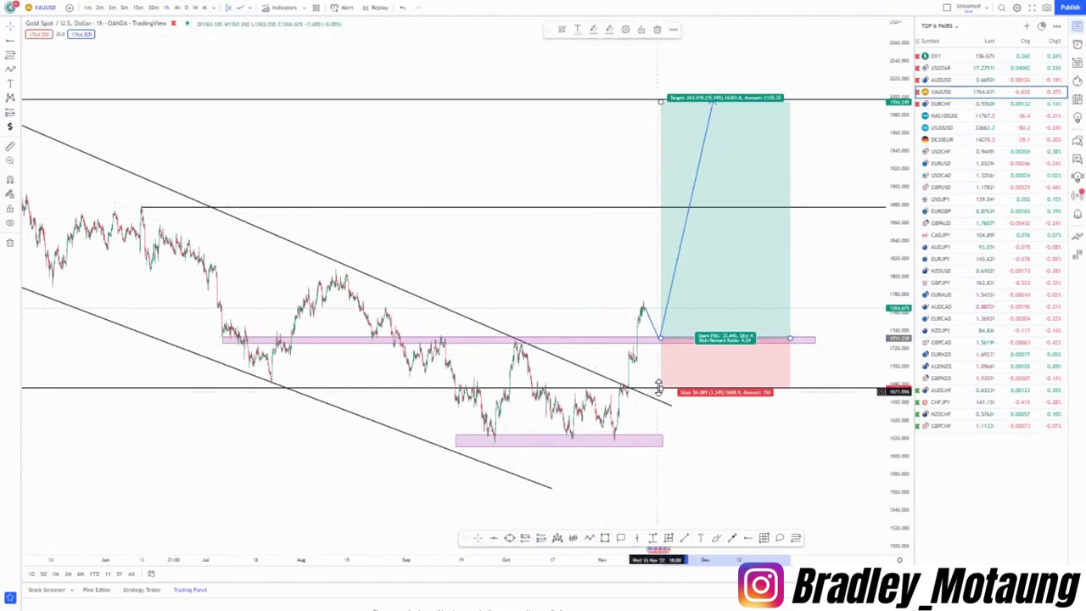
left_click_drag(659, 379, 631, 365)
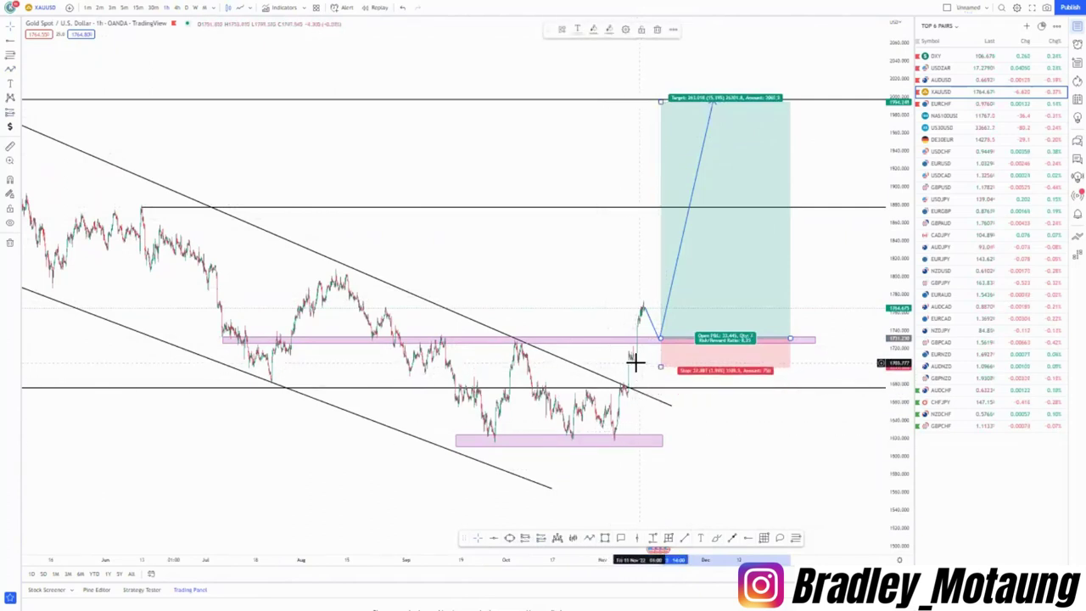
left_click_drag(662, 367, 662, 364)
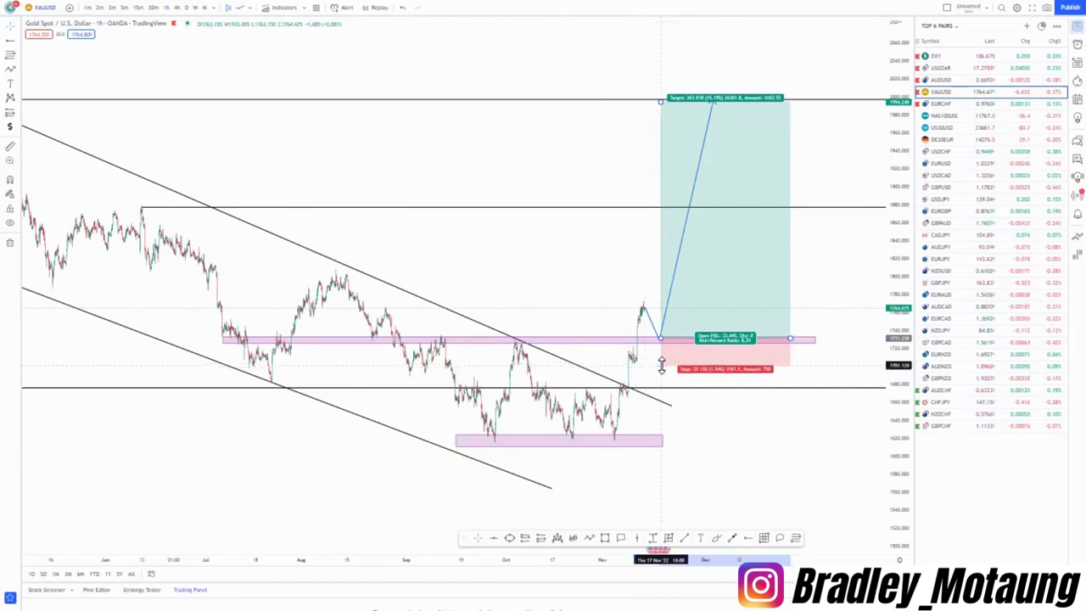
left_click_drag(789, 449, 729, 465)
Step: Open the EURCHF chart, clear its drawings, switch it to the weekly timeframe and reset the chart view
left_click(936, 107)
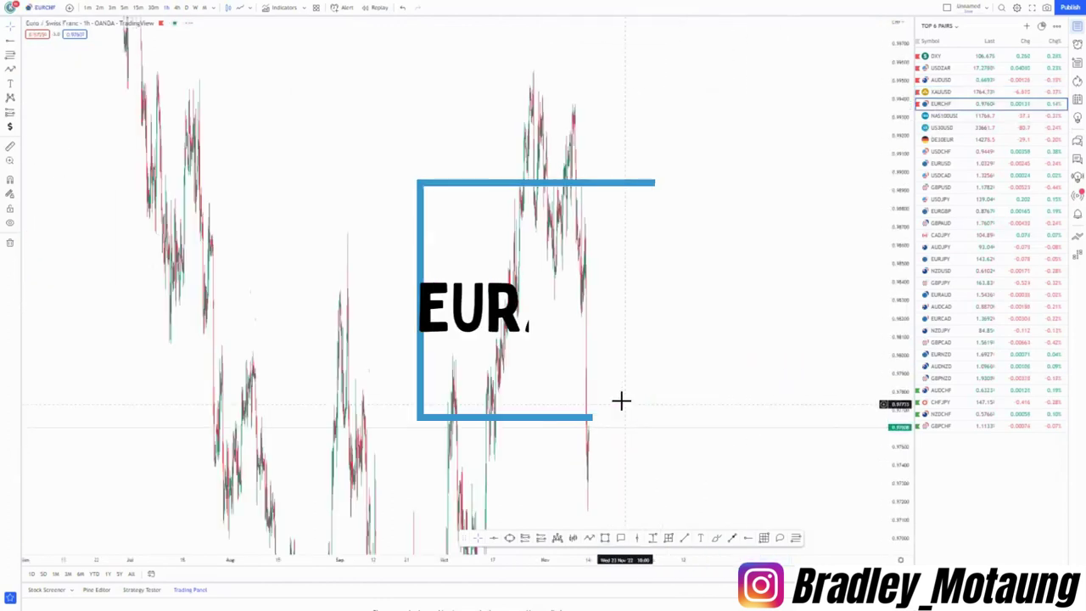
left_click(10, 246)
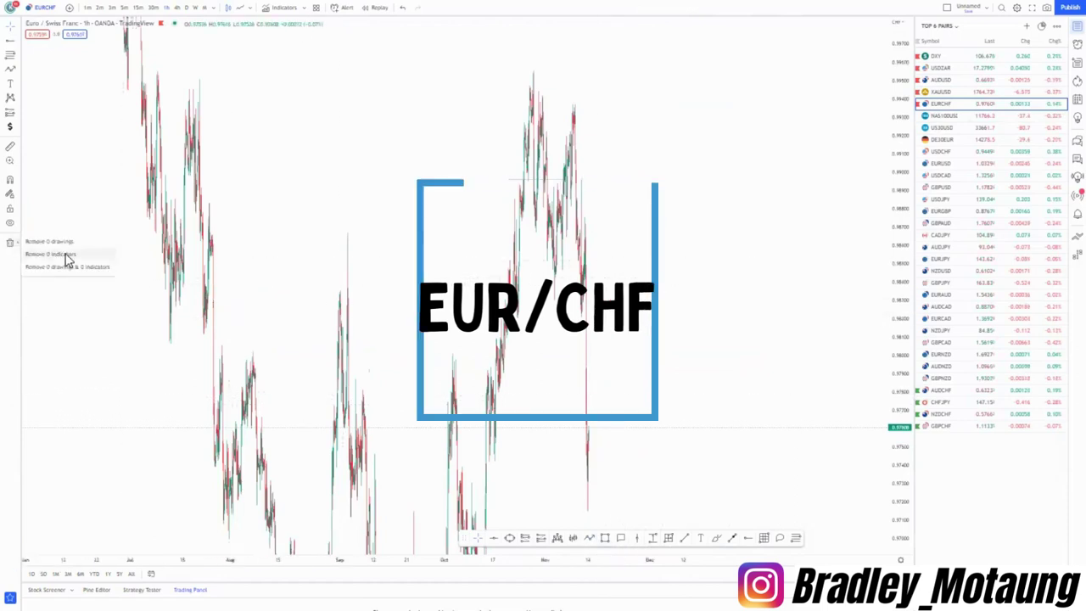
left_click(66, 241)
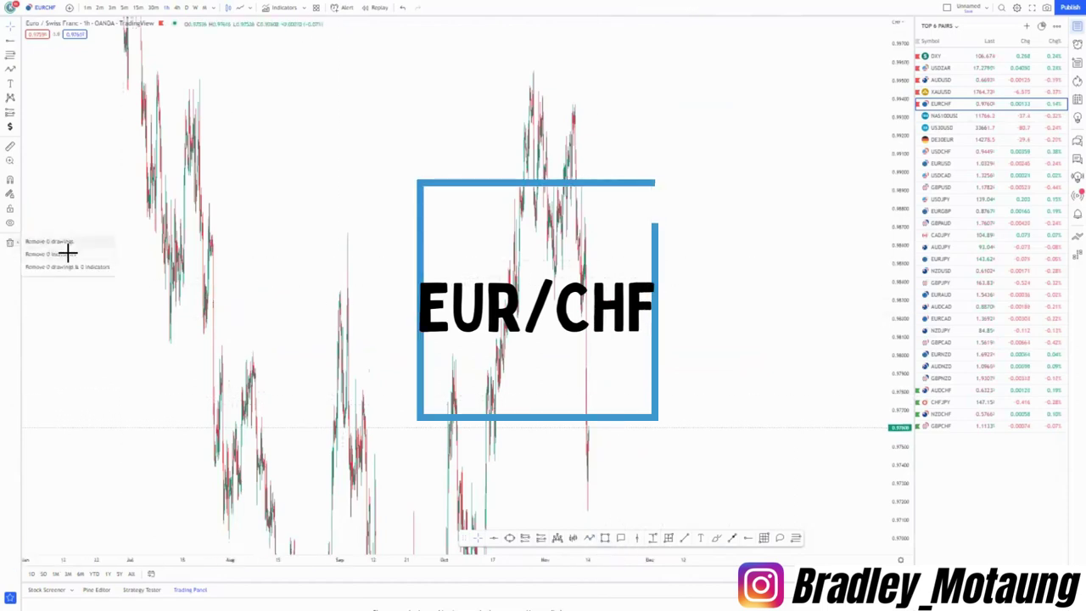
left_click(195, 8)
right_click(356, 201)
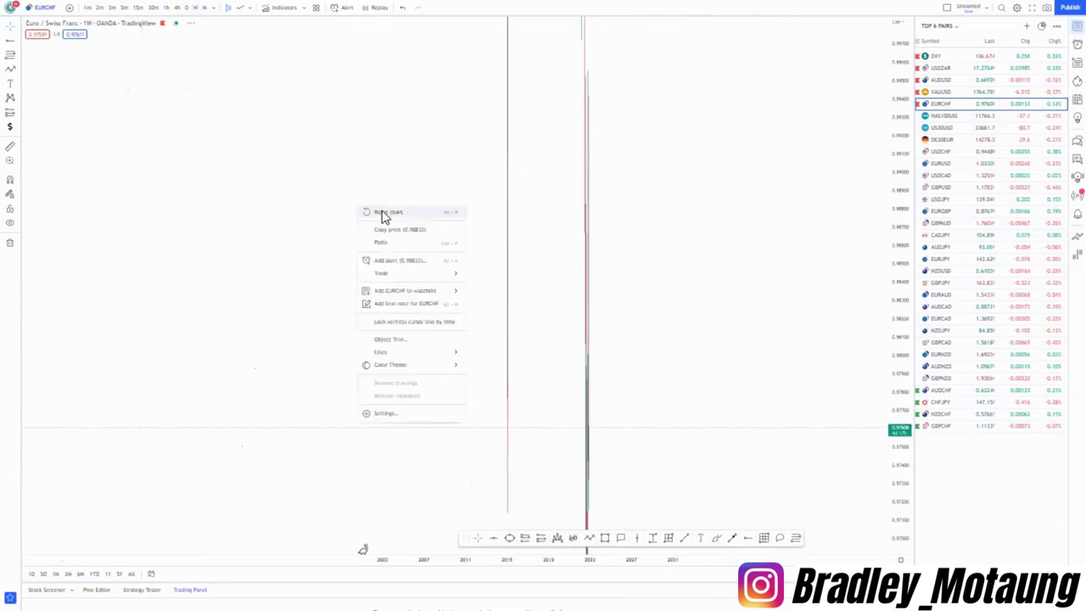
left_click(381, 213)
Step: Examine EURCHF's weekly price history, focusing on the decline from the 2018 high to the 2022 low
scroll(480, 280, "down", 5)
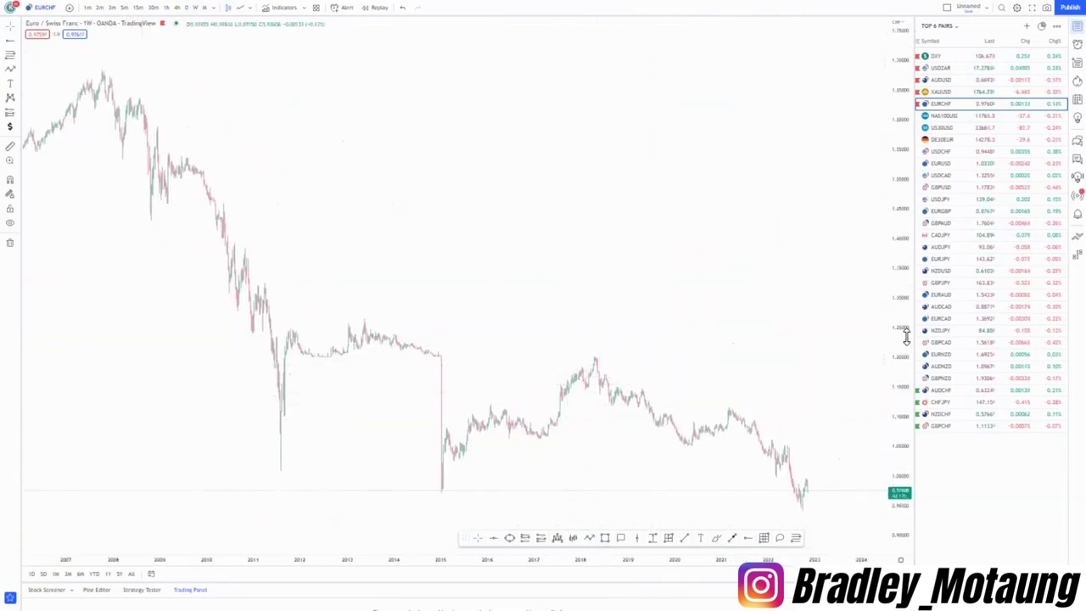
left_click_drag(907, 335, 906, 382)
left_click_drag(736, 411, 692, 264)
scroll(738, 389, "up", 3)
scroll(738, 387, "up", 1)
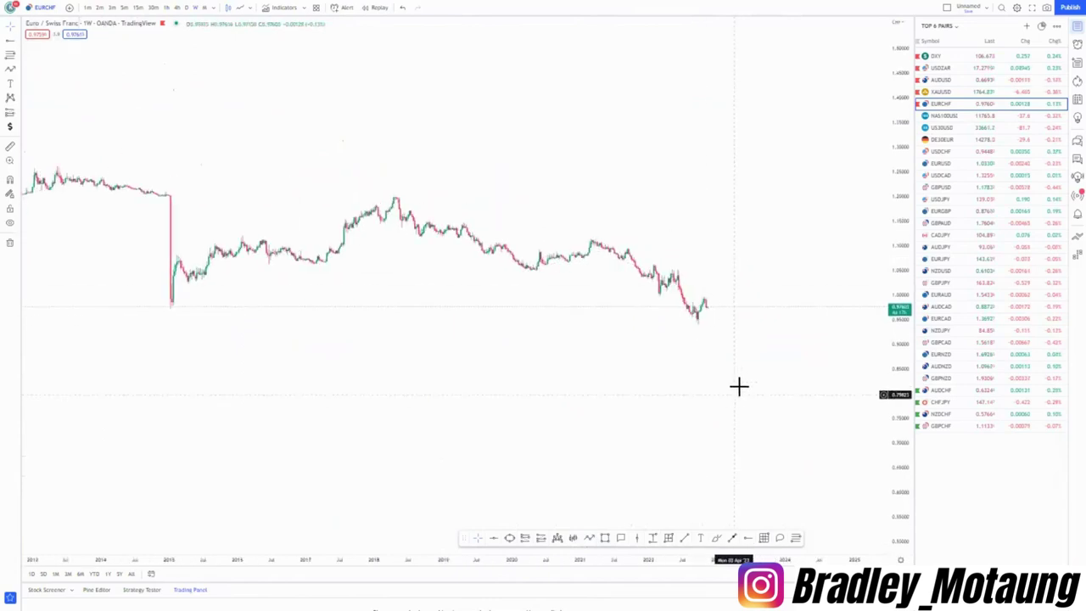
left_click_drag(904, 490, 883, 310)
scroll(848, 399, "up", 4)
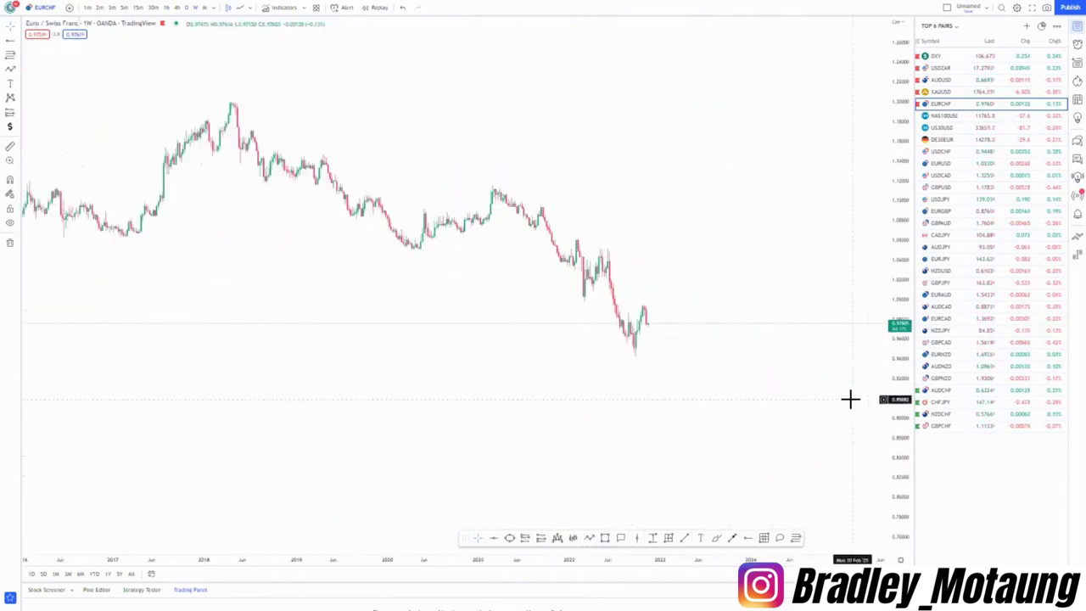
Step: Switch EURCHF to the daily timeframe and frame the 2022 price action
left_click(186, 7)
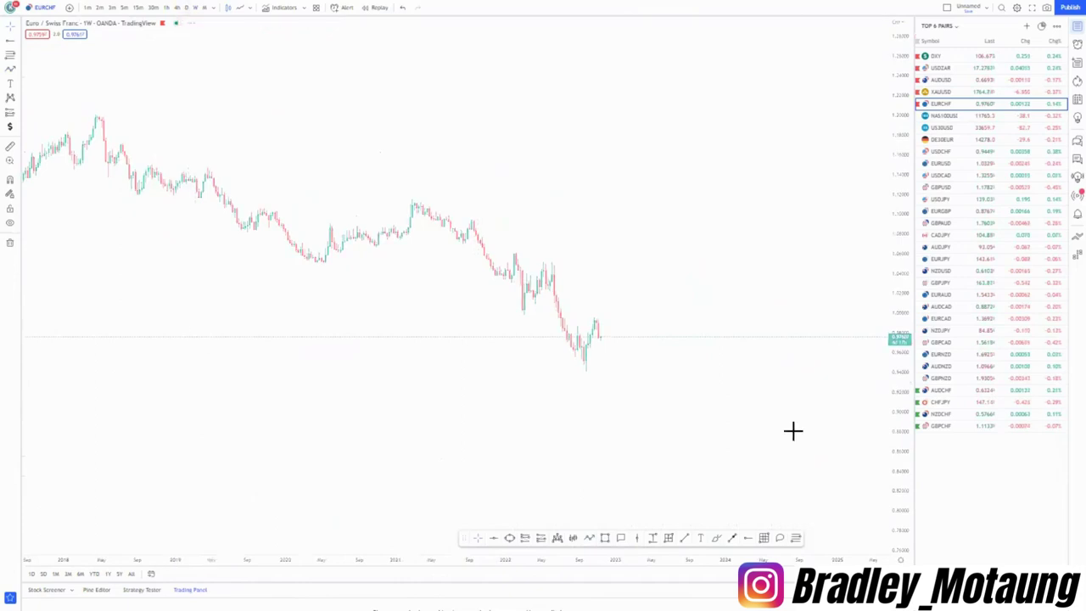
scroll(779, 459, "up", 3)
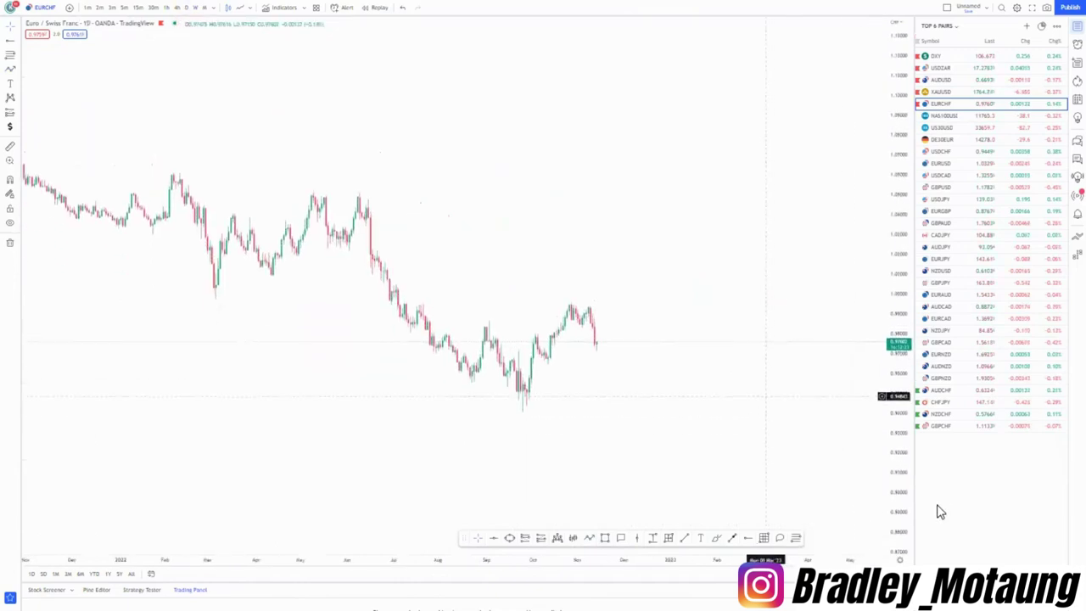
left_click_drag(897, 450, 897, 331)
scroll(657, 456, "up", 2)
left_click_drag(610, 436, 724, 433)
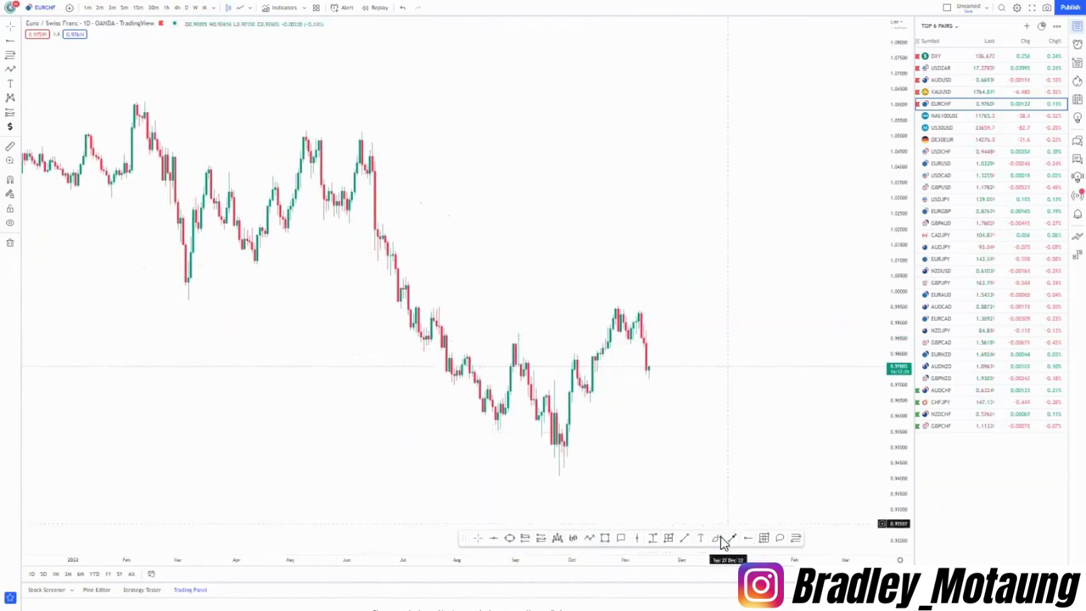
Step: Sketch the 2022 decline and recovery and a line across the July and autumn highs with the brush, and undo the strokes
left_click(363, 146)
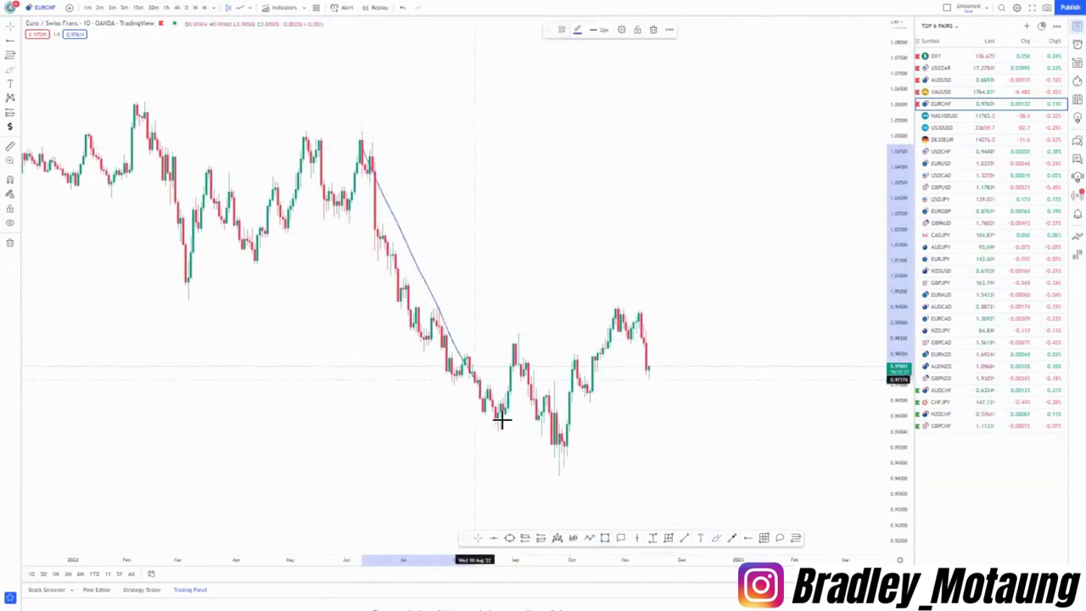
mouse_move(531, 462)
left_mouse_down()
mouse_move(637, 347)
mouse_move(657, 354)
left_mouse_up()
left_click(417, 306)
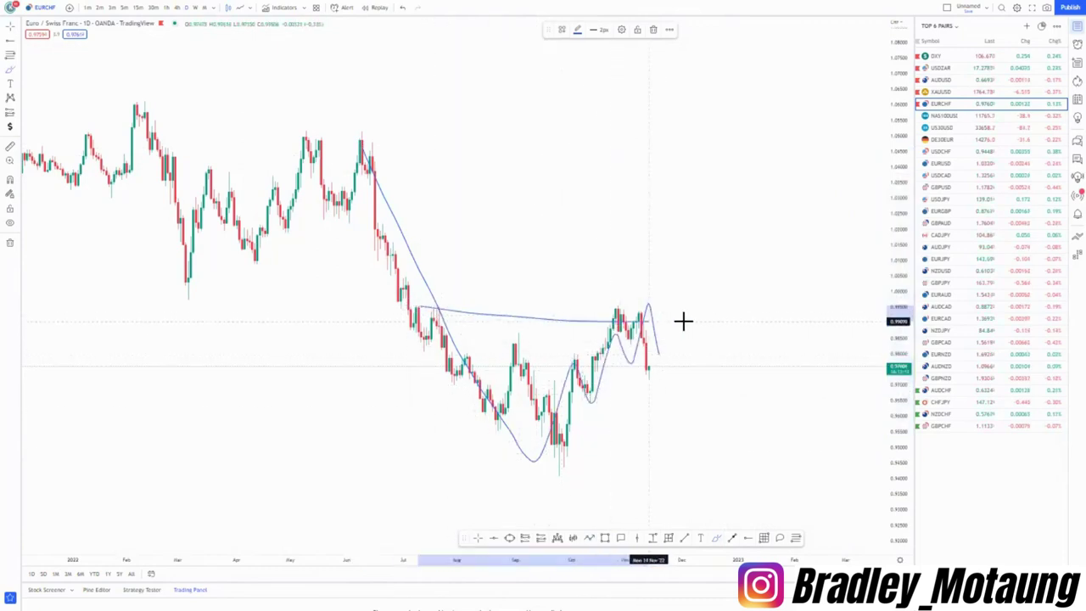
left_click(403, 8)
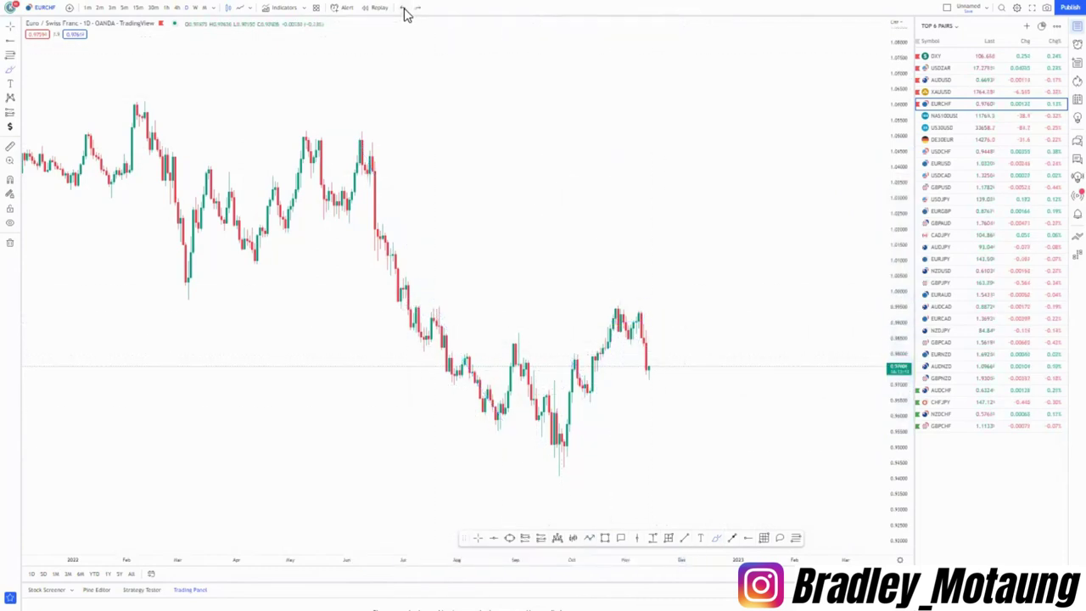
Step: Place a horizontal ray from EURCHF's July 2022 swing high at about 0.995 across the recent highs
left_click(436, 306)
left_click(548, 405)
scroll(548, 404, "up", 1)
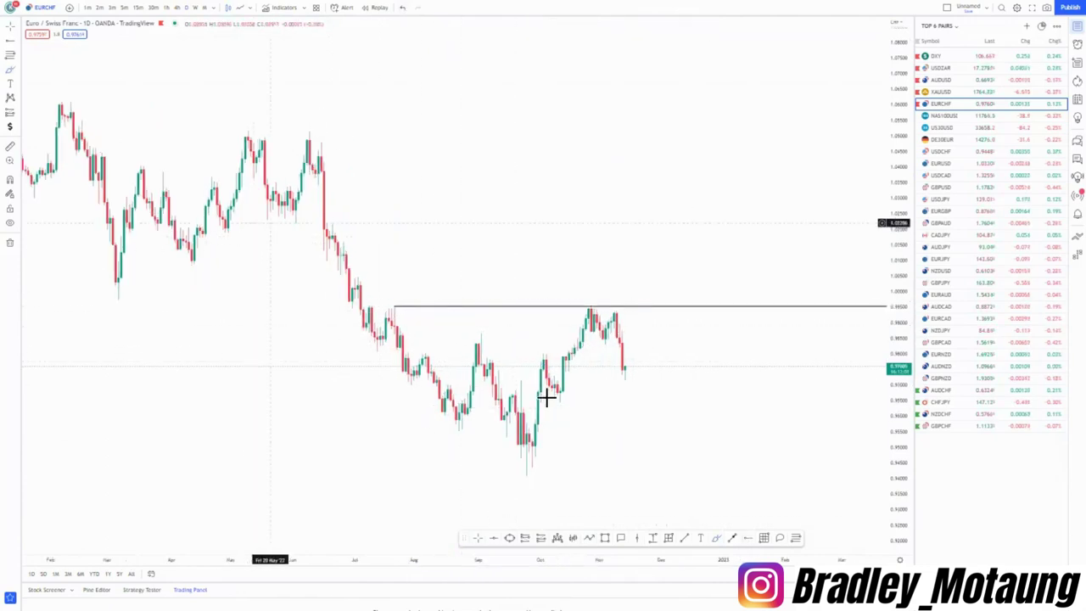
Step: Place a horizontal ray from EURCHF's September 2022 low at about 0.941 and switch to the 4-hour timeframe
left_click(526, 475)
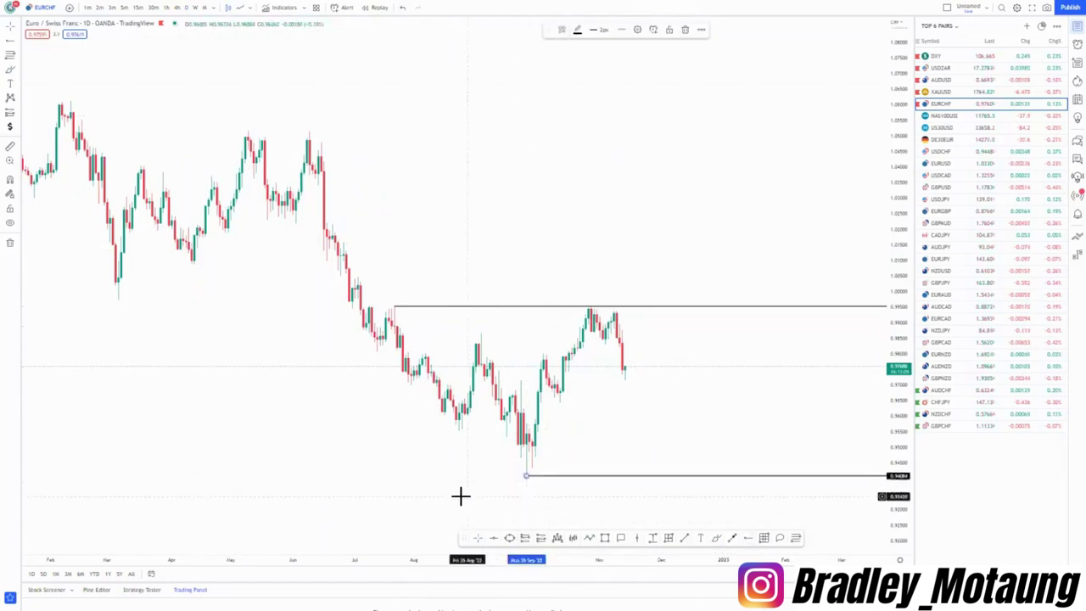
left_click(177, 8)
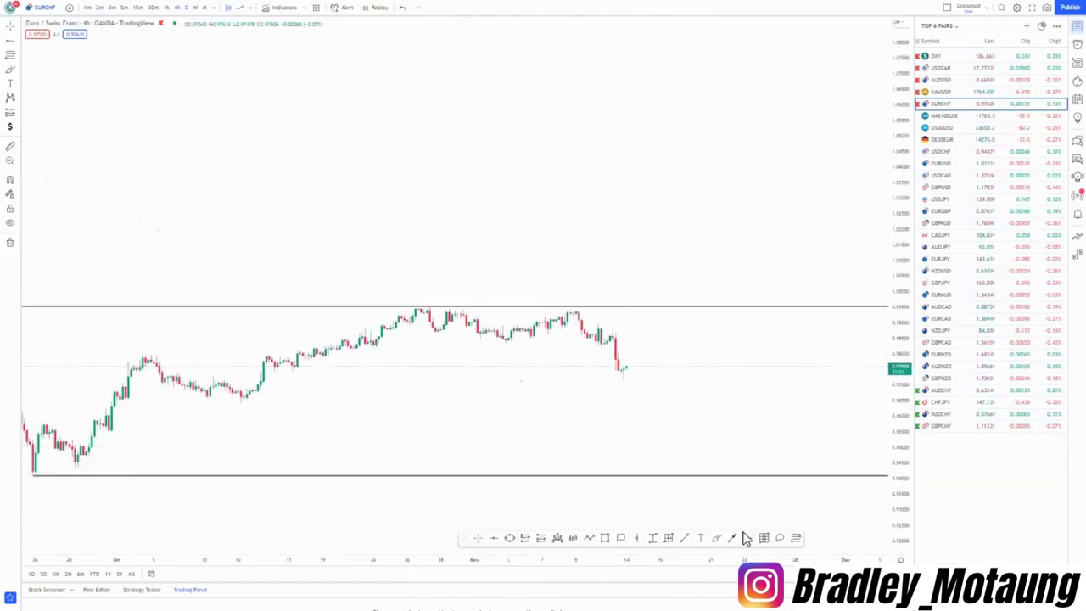
Step: Draw trend lines below and above the late September to late October rise, fitting the lower line to the swing lows
mouse_move(426, 389)
left_mouse_down()
mouse_move(582, 438)
mouse_move(645, 439)
mouse_move(676, 317)
mouse_move(655, 227)
left_mouse_up()
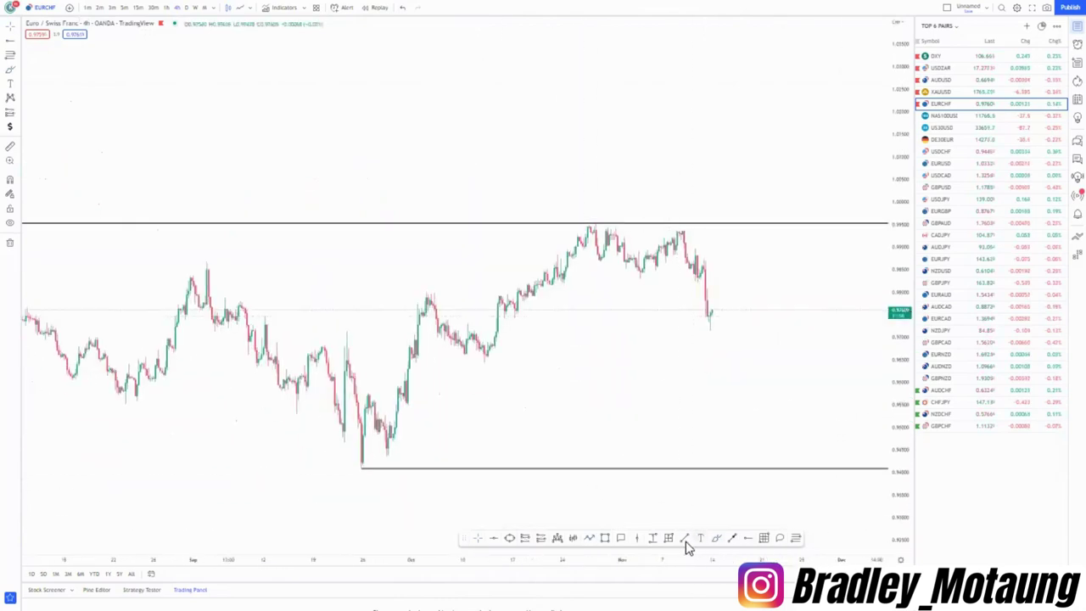
left_click(364, 465)
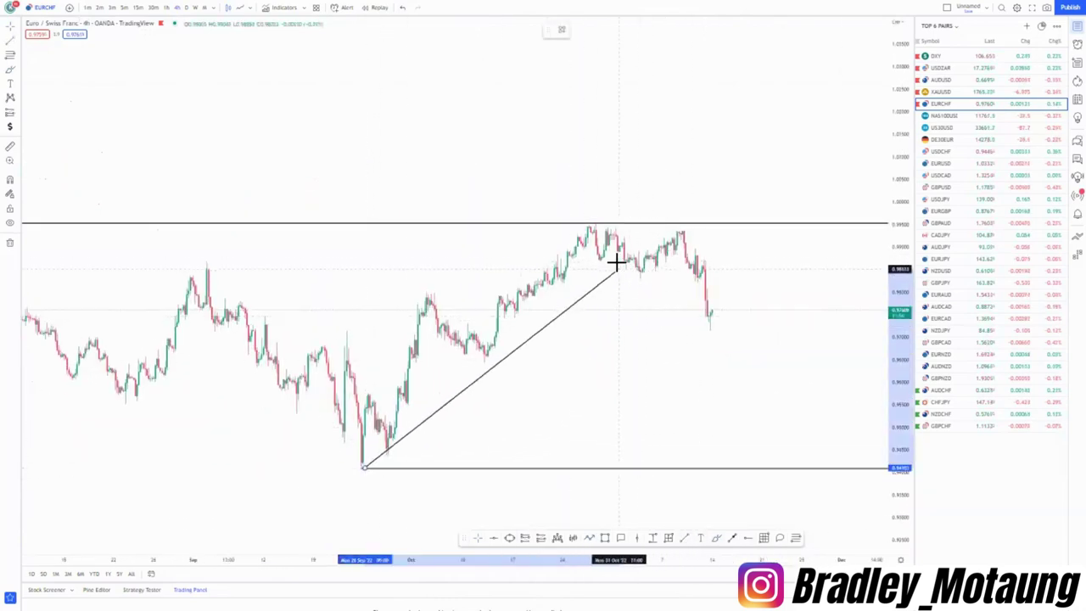
left_click(606, 255)
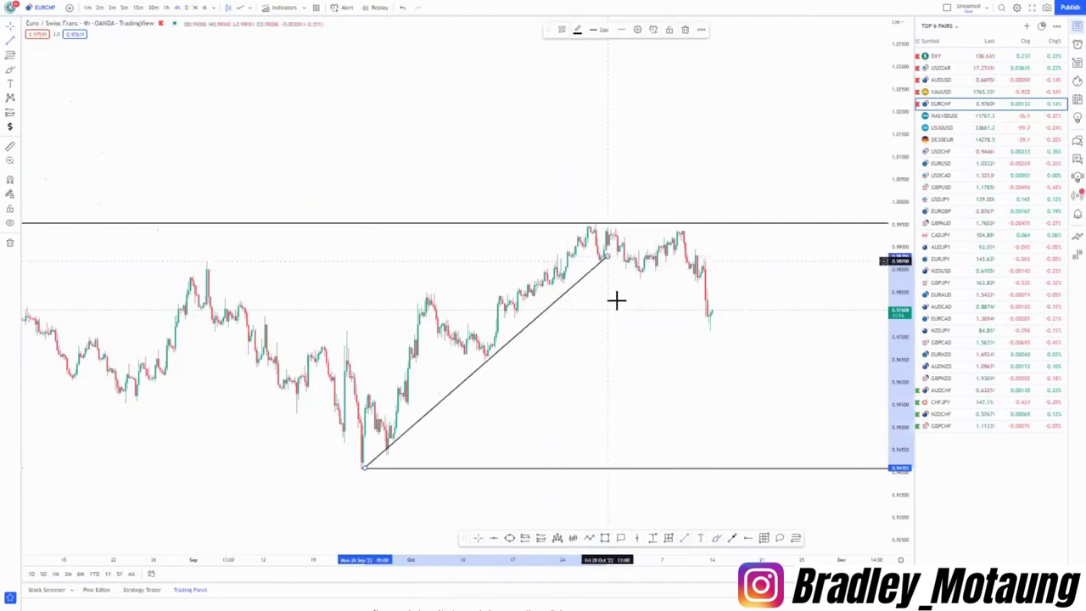
left_click(687, 541)
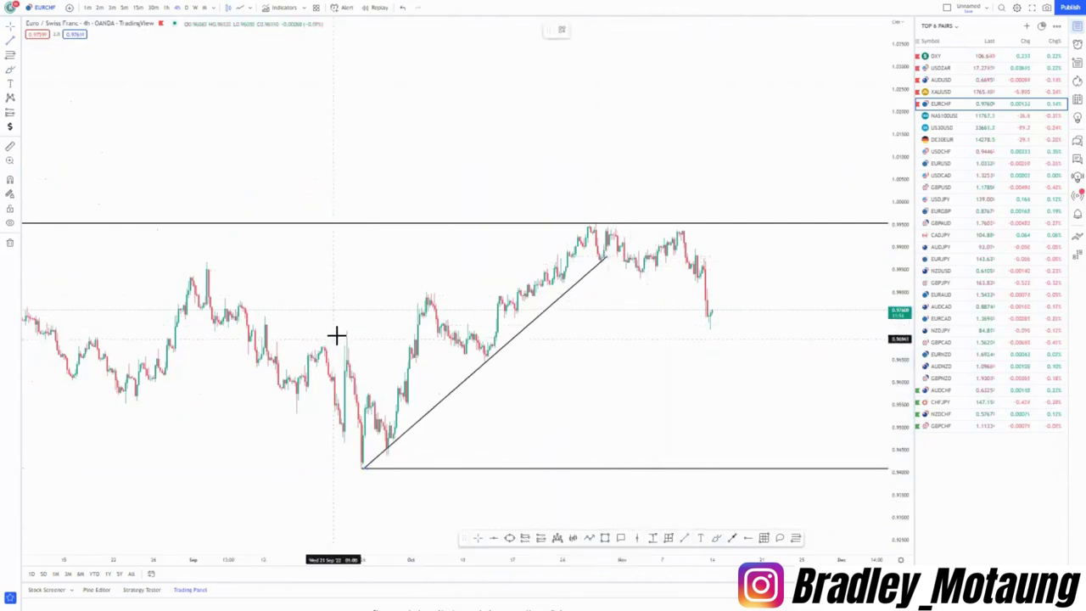
left_click(339, 334)
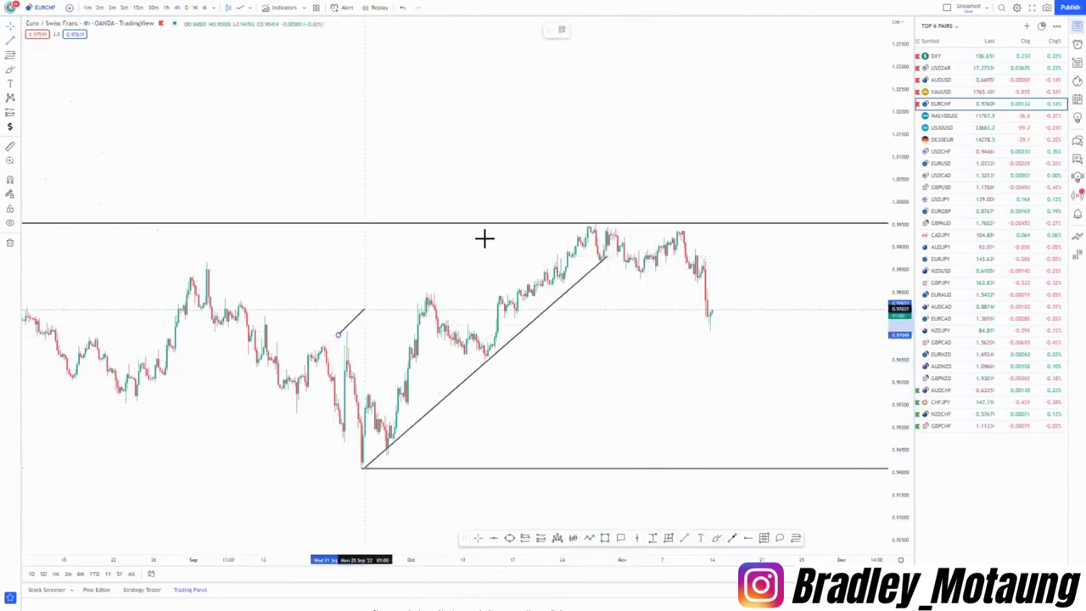
left_click(591, 218)
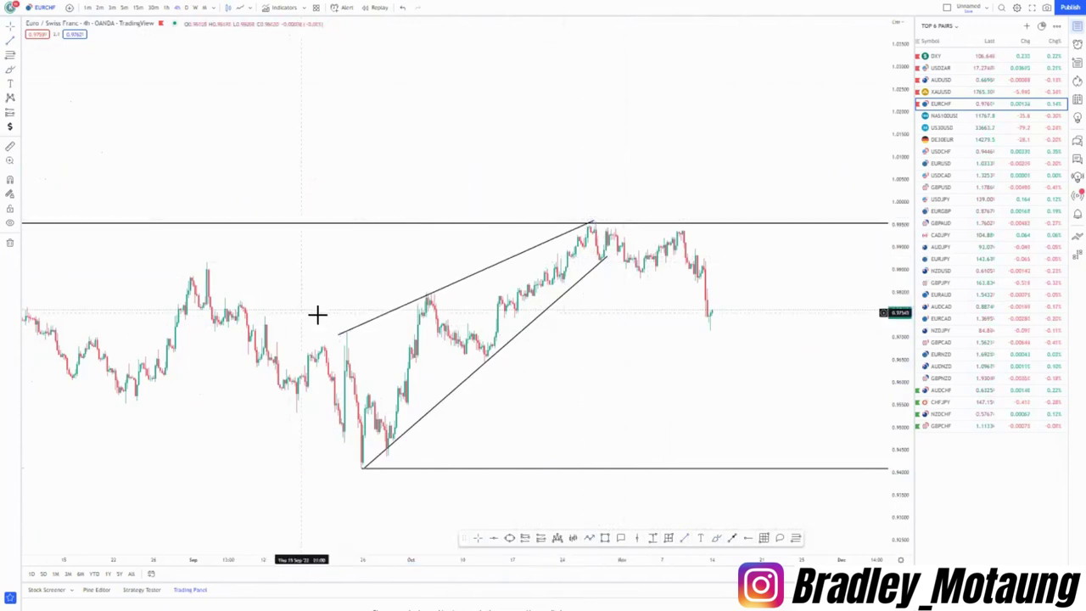
left_click_drag(363, 467, 367, 473)
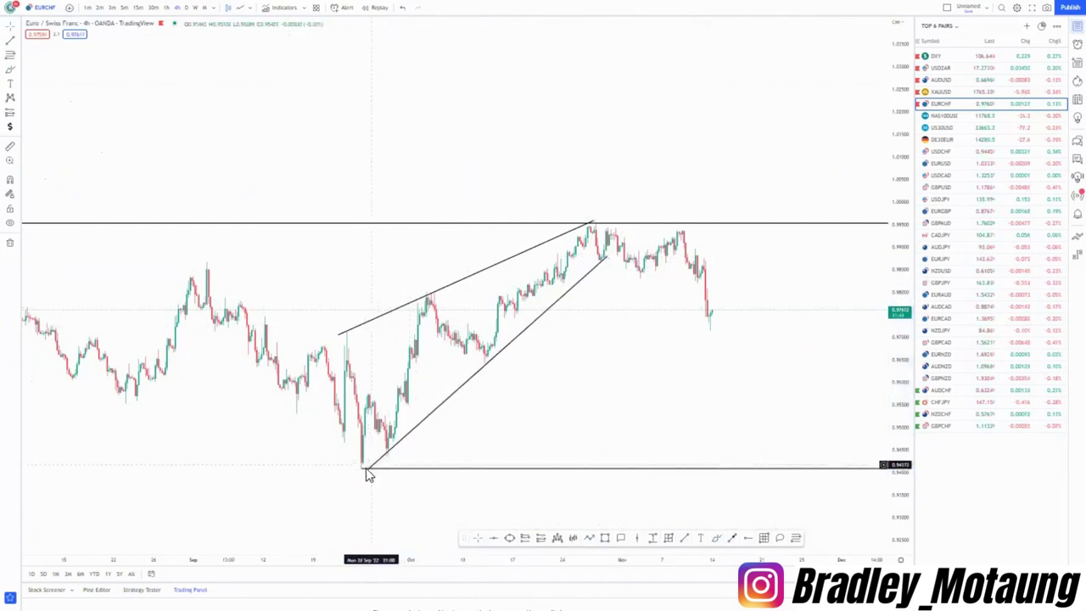
Step: Draw two short rising trend lines enclosing the early November pullback beneath the 0.995 level
left_click_drag(503, 374, 423, 377)
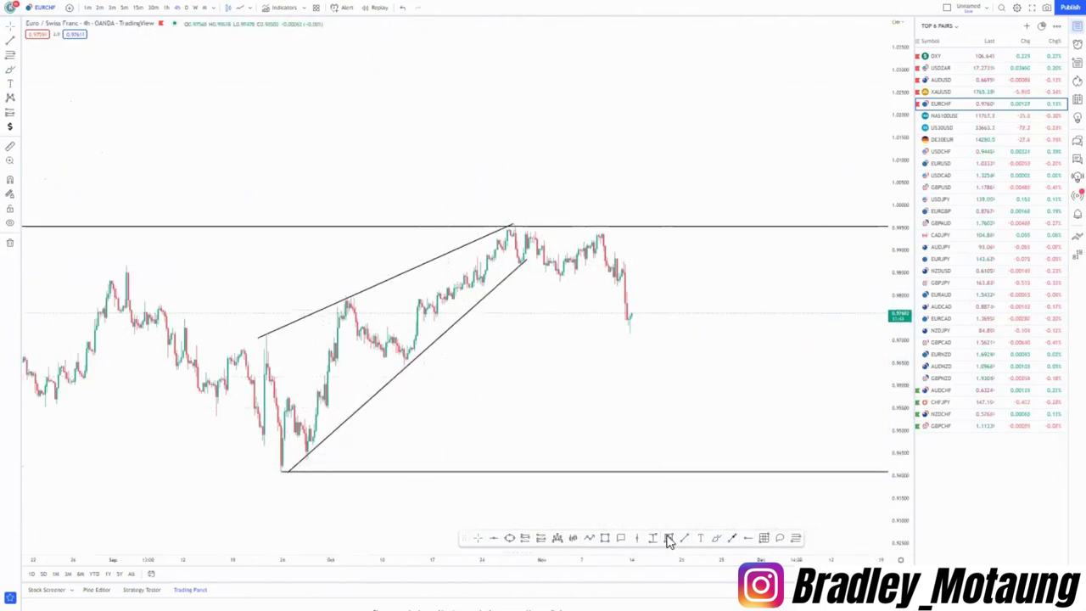
left_click(604, 251)
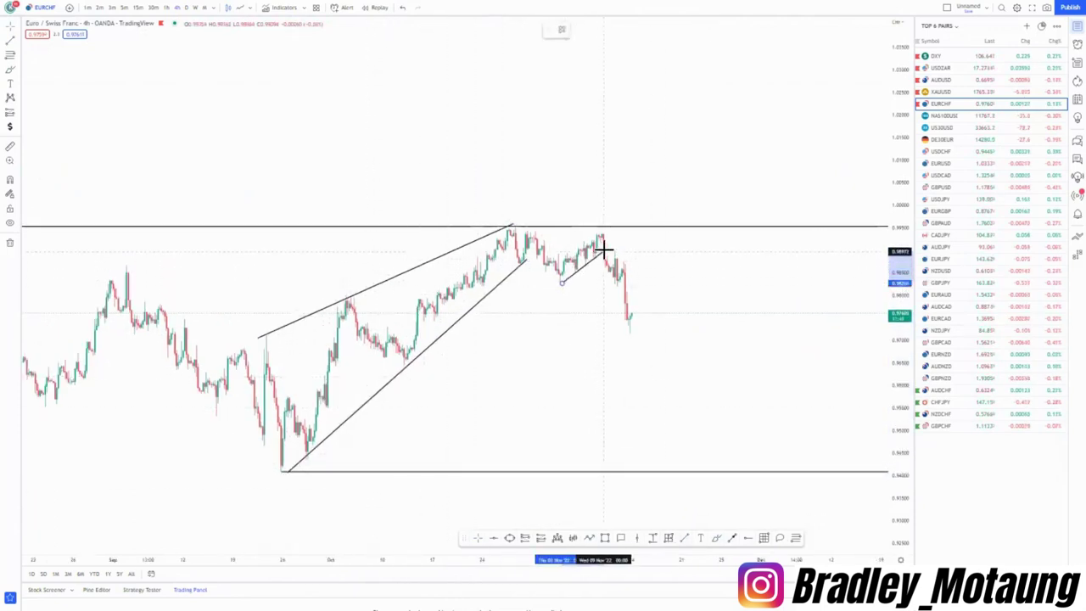
left_click(555, 257)
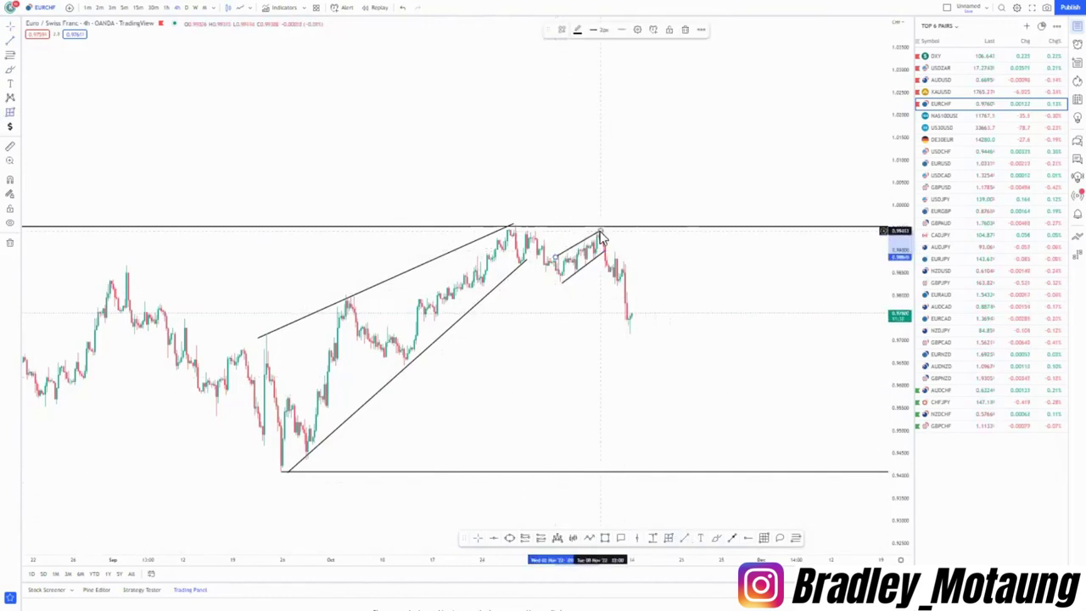
left_click(599, 233)
Step: Mark a rectangular zone from the early September high at about 0.987, extended across to the mid-November price drop
scroll(373, 208, "down", 1)
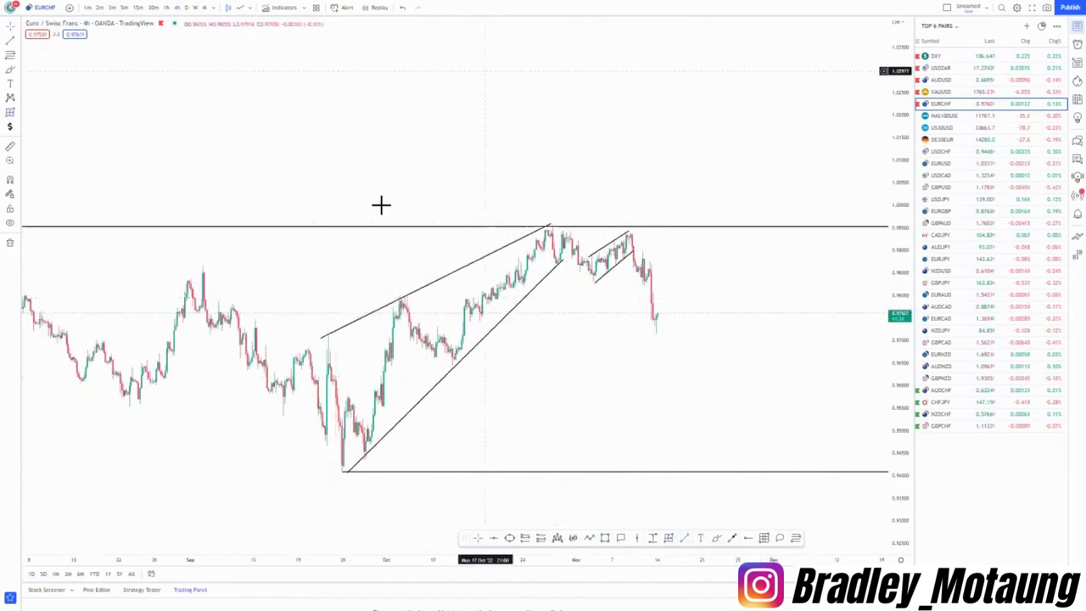
left_click(605, 538)
left_click_drag(201, 267, 503, 271)
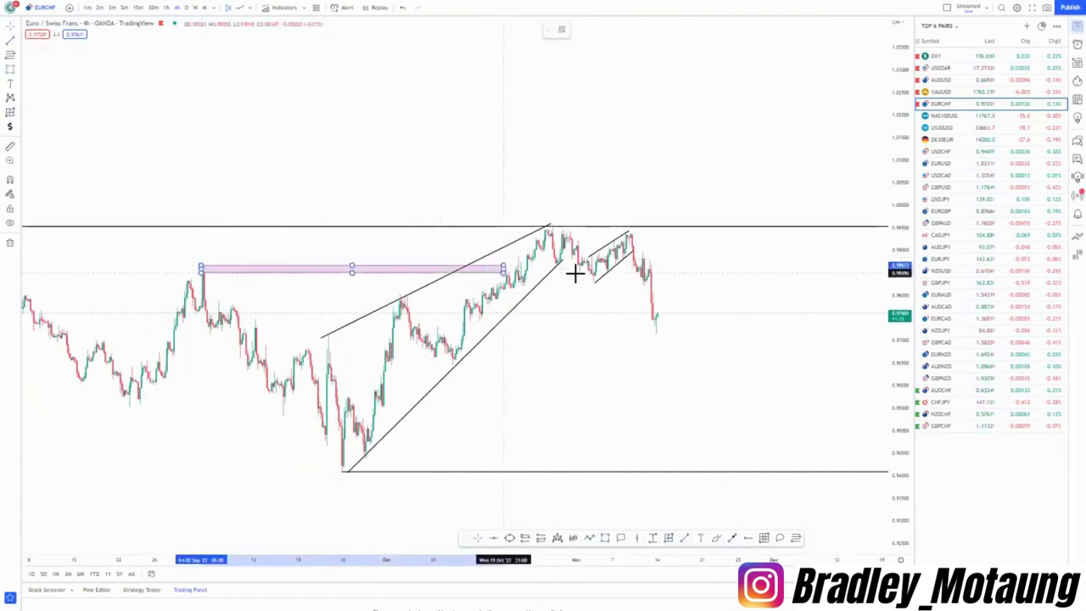
left_click_drag(574, 274, 660, 260)
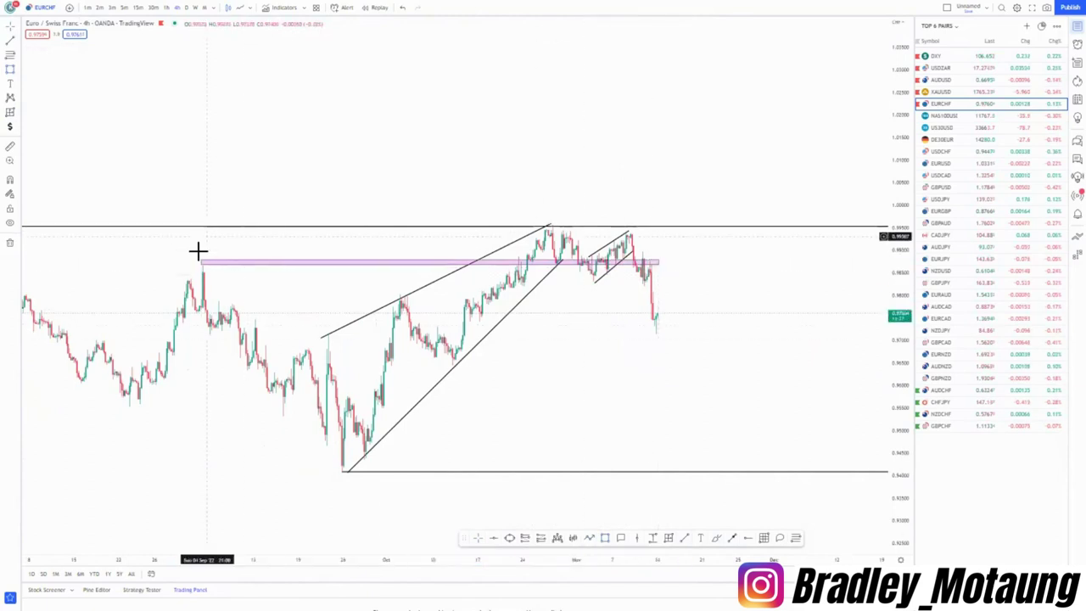
Step: Switch EURCHF to the 1-hour timeframe and mark a second thin rectangular zone at about 0.979, from September past current price
left_click_drag(259, 301, 381, 342)
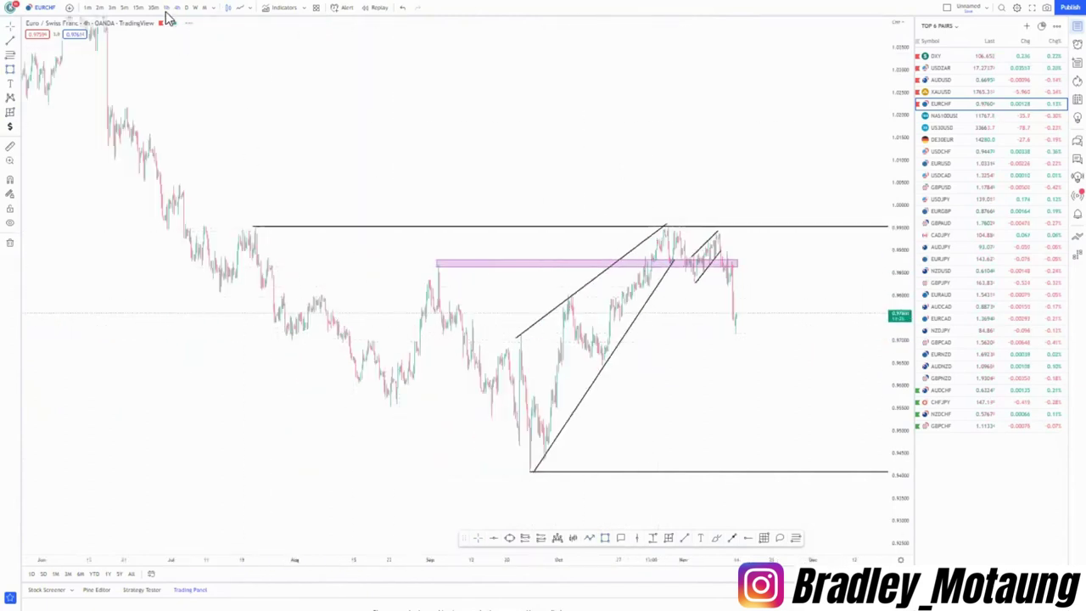
scroll(780, 509, "up", 5)
scroll(849, 504, "down", 3)
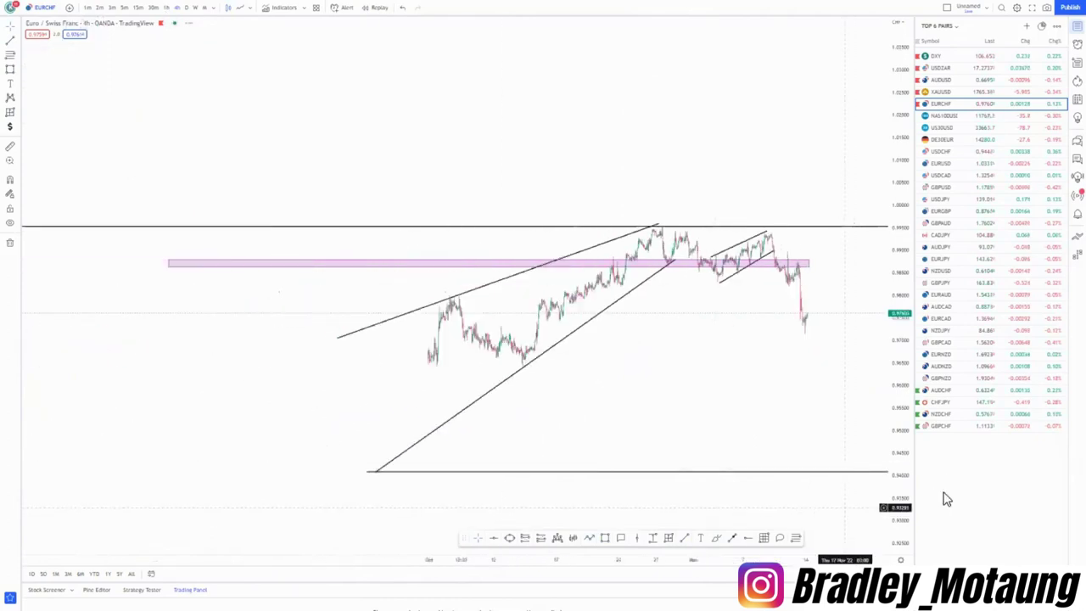
left_click_drag(904, 500, 901, 397)
scroll(852, 444, "up", 3)
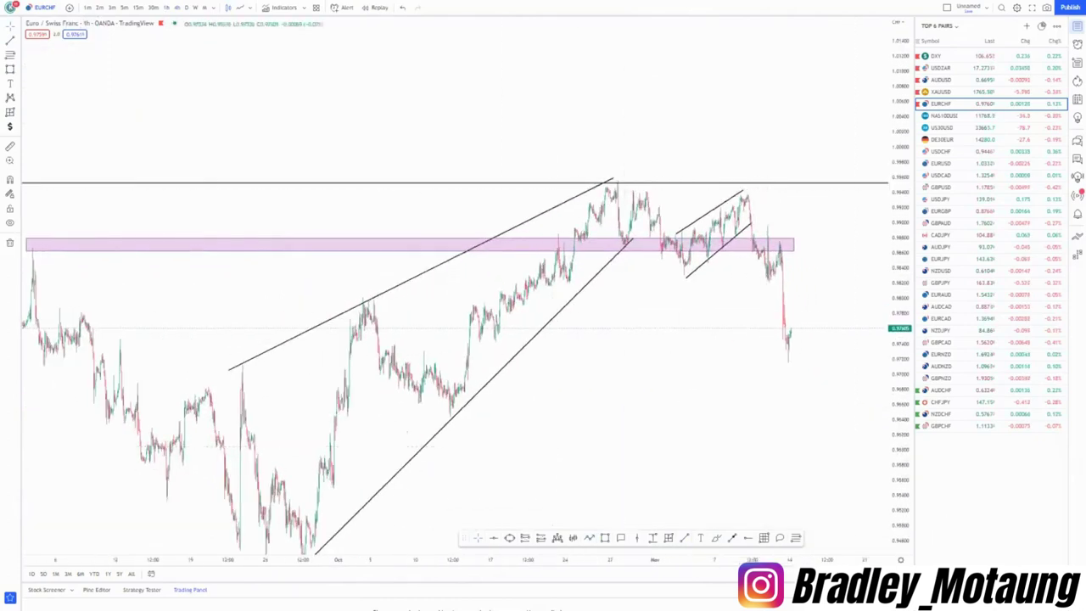
scroll(226, 305, "down", 2)
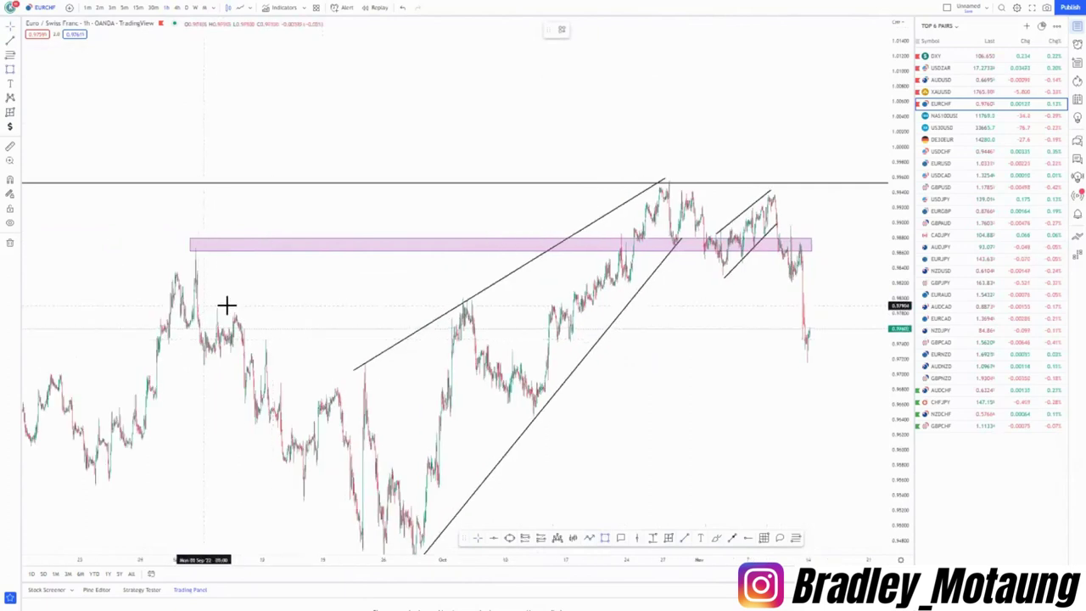
left_click_drag(210, 306, 863, 301)
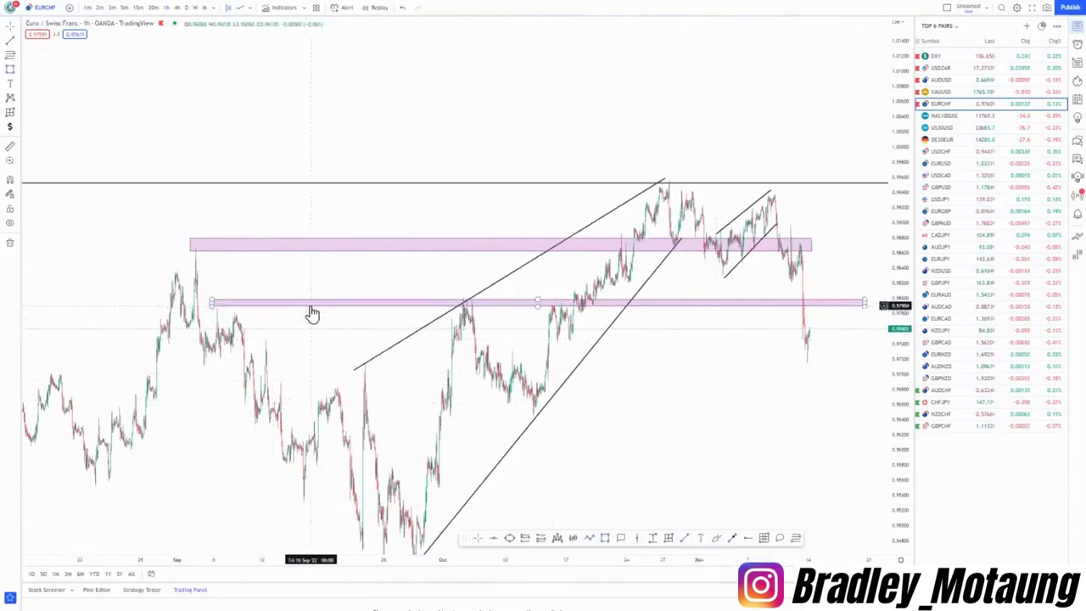
left_click_drag(310, 305, 312, 310)
Step: Project the price path with one arrow up to the 0.979 zone and another down to the September low ray
left_click_drag(770, 453, 775, 403)
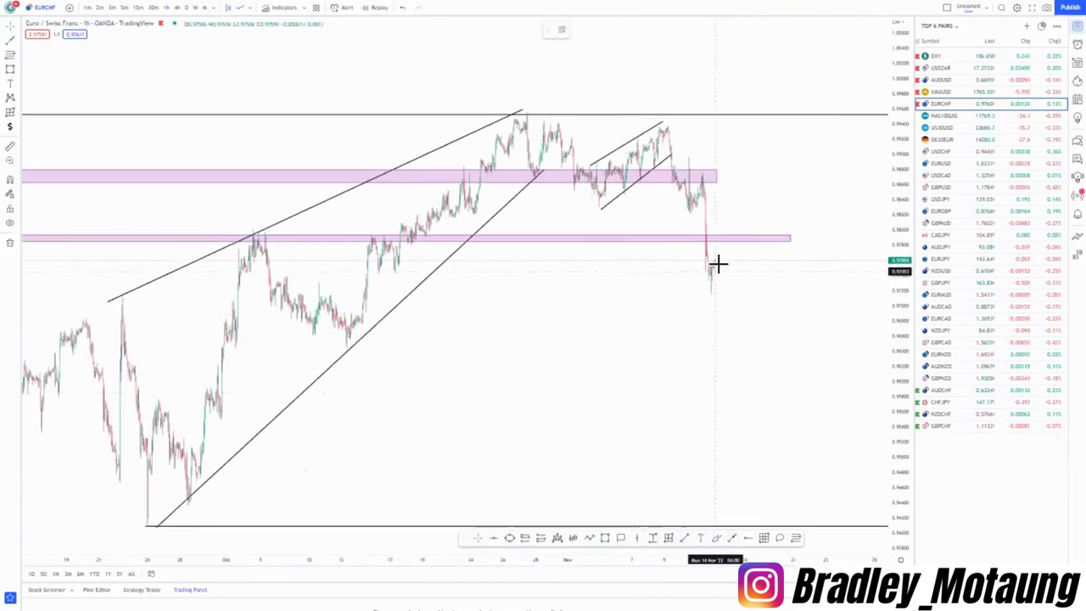
left_click(728, 239)
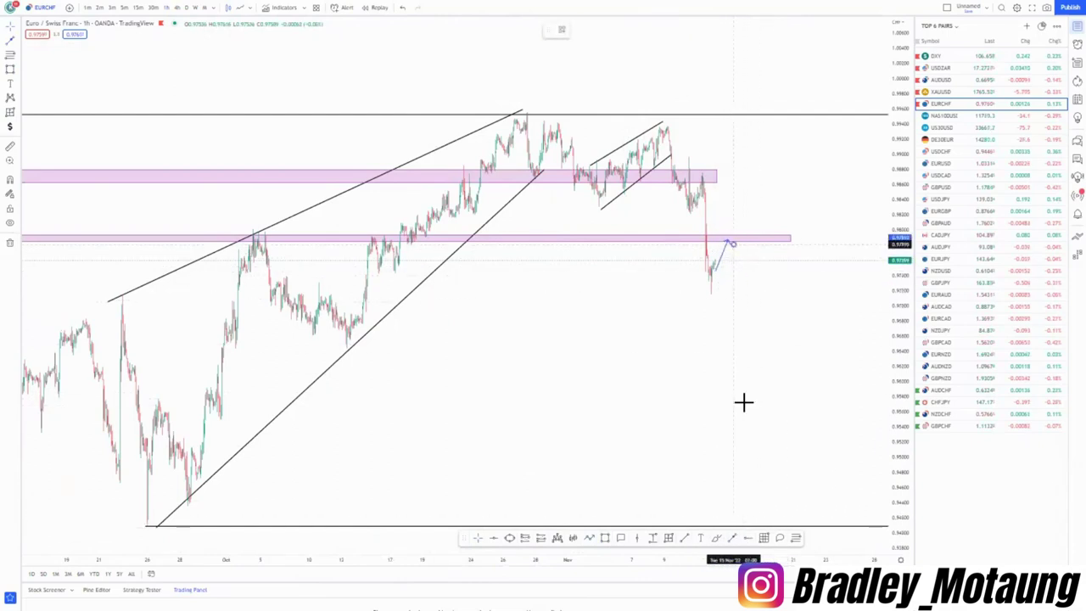
double_click(780, 521)
left_click_drag(604, 406, 576, 405)
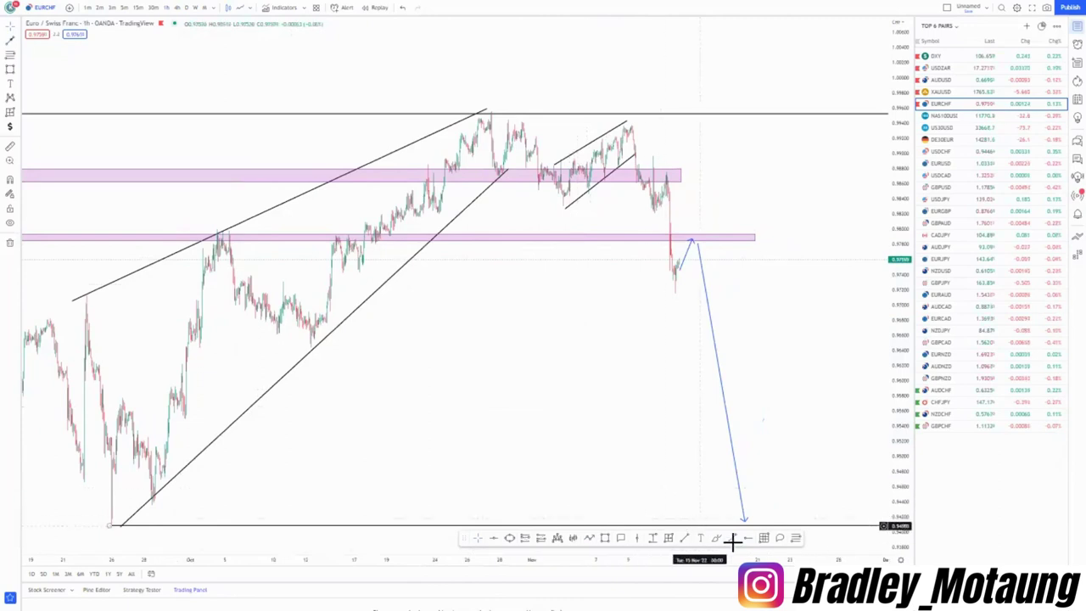
Step: Label the projected retest LH and the recent low LL with the brush, and draw a short line under that low
left_click(696, 219)
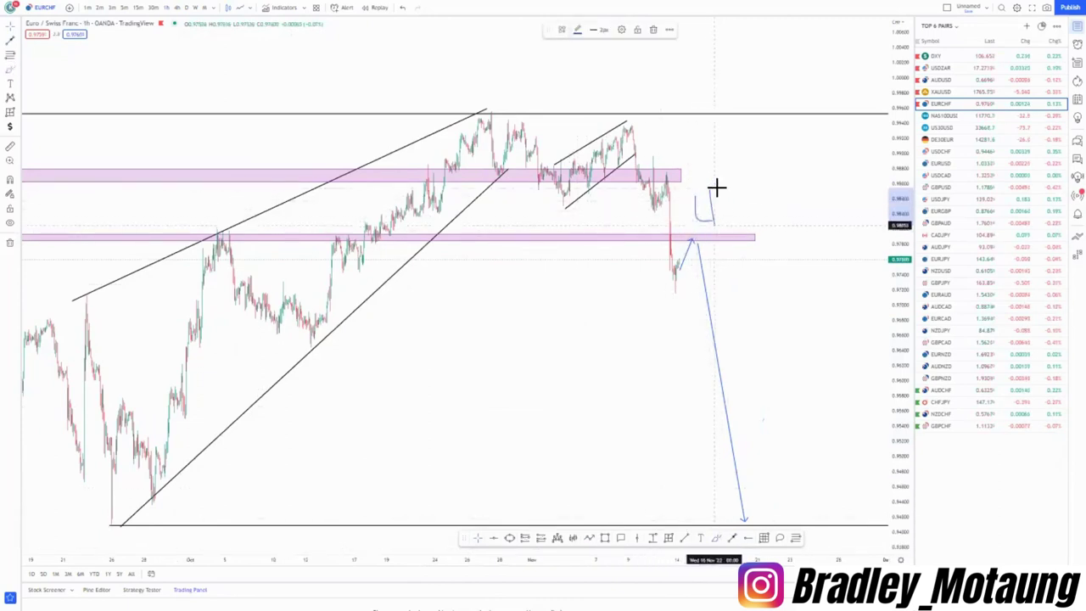
left_click_drag(716, 189, 722, 210)
mouse_move(670, 313)
left_mouse_down()
mouse_move(681, 349)
mouse_move(705, 343)
left_mouse_up()
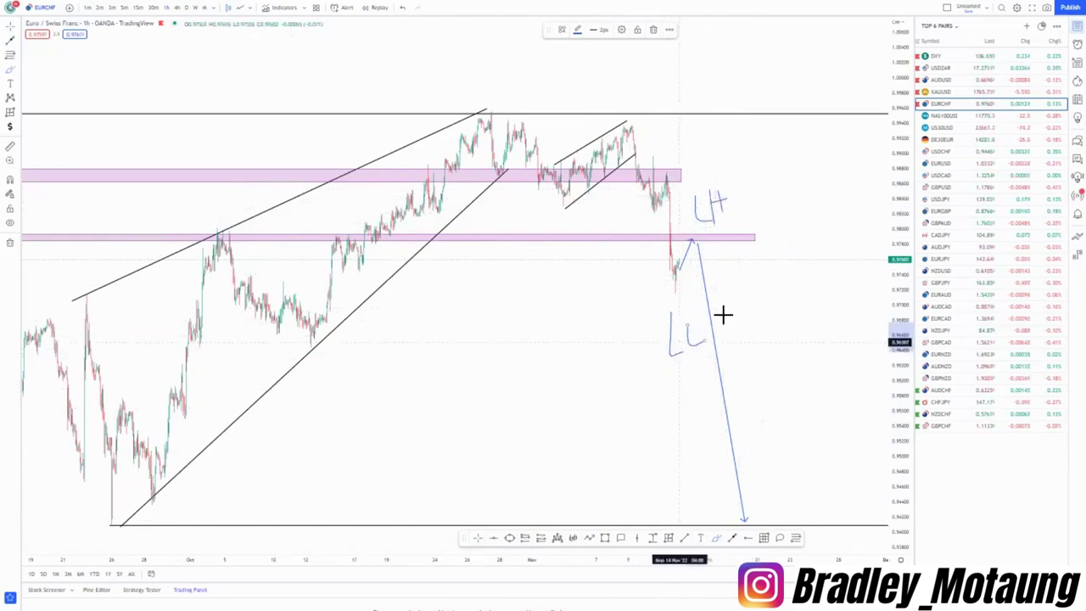
left_click_drag(659, 290, 713, 291)
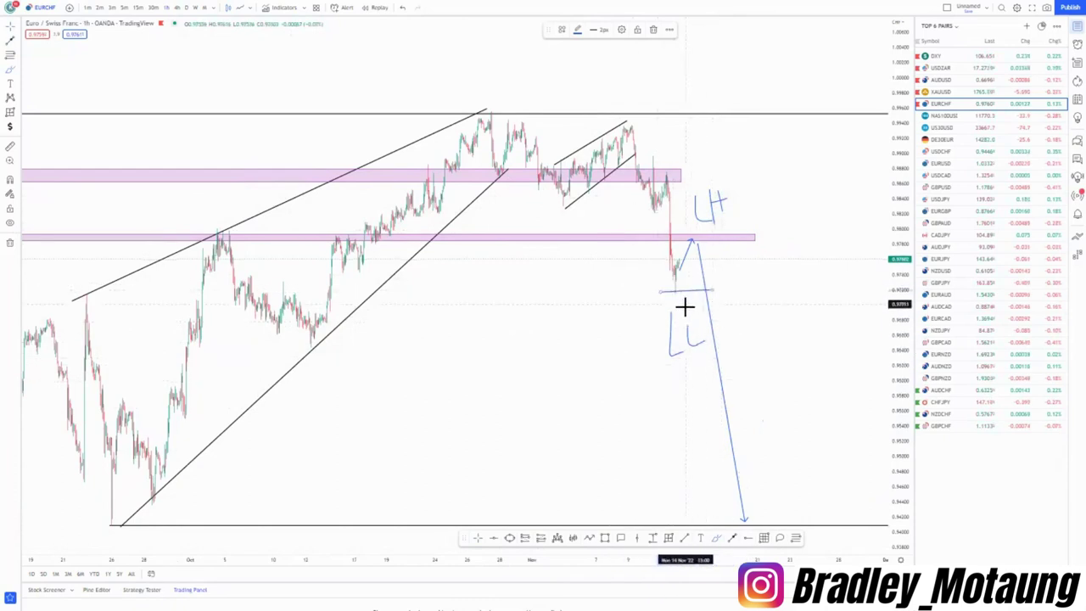
Step: Place a short position with its entry at the lower zone, about 0.978, and set the stop at about 0.982
scroll(574, 342, "down", 3)
left_click_drag(891, 229, 887, 348)
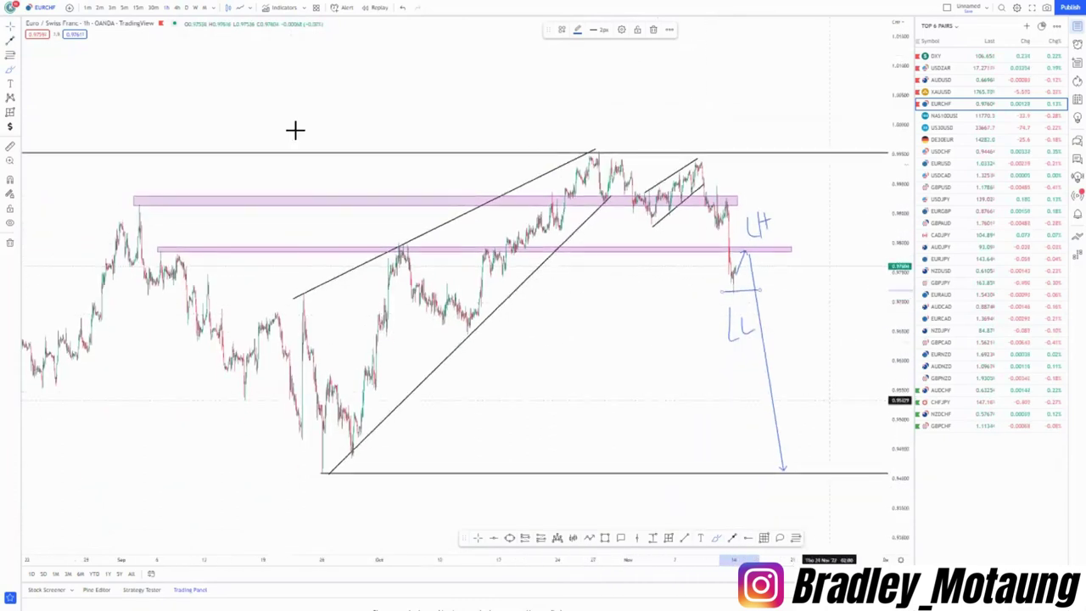
left_click(525, 537)
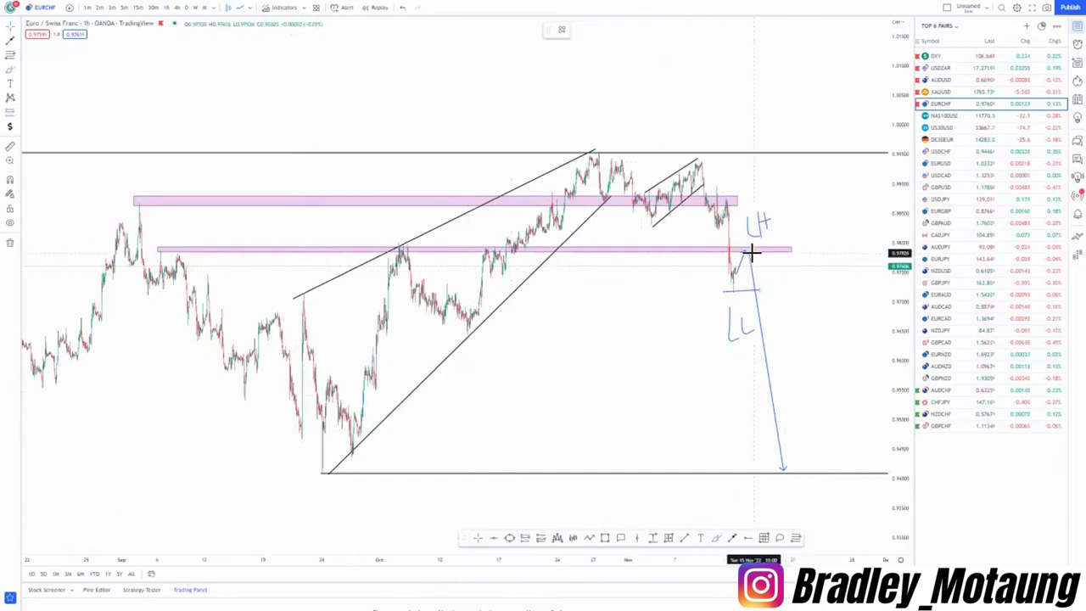
left_click(751, 252)
left_click_drag(751, 188, 751, 224)
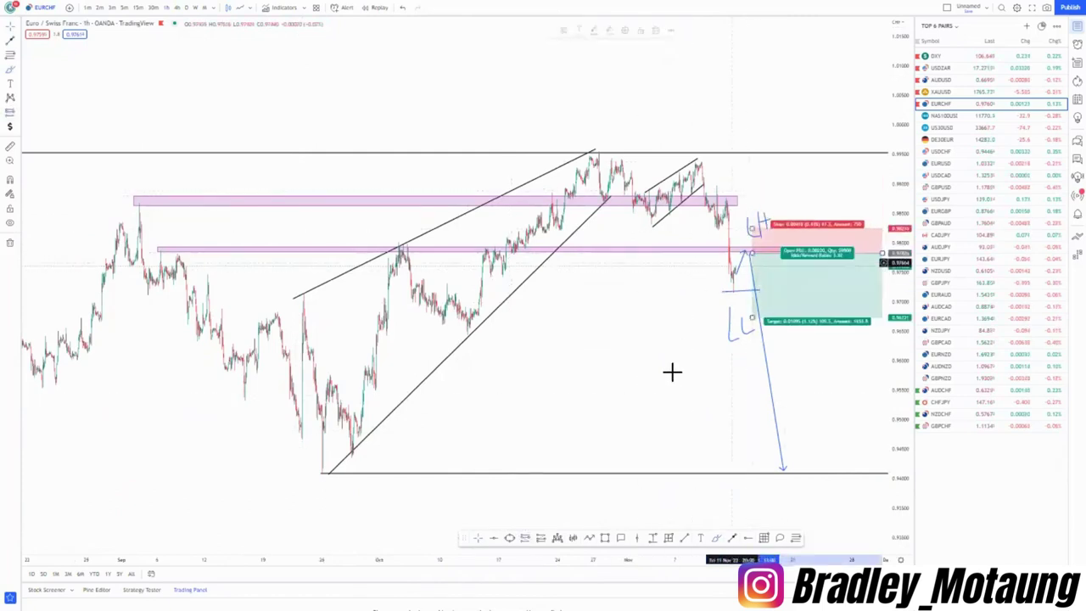
Step: Extend the short position's target to the September low ray at about 0.941 and fine-tune the stop near 0.982
scroll(671, 371, "right", 3)
left_click_drag(639, 314, 635, 464)
scroll(573, 438, "down", 5)
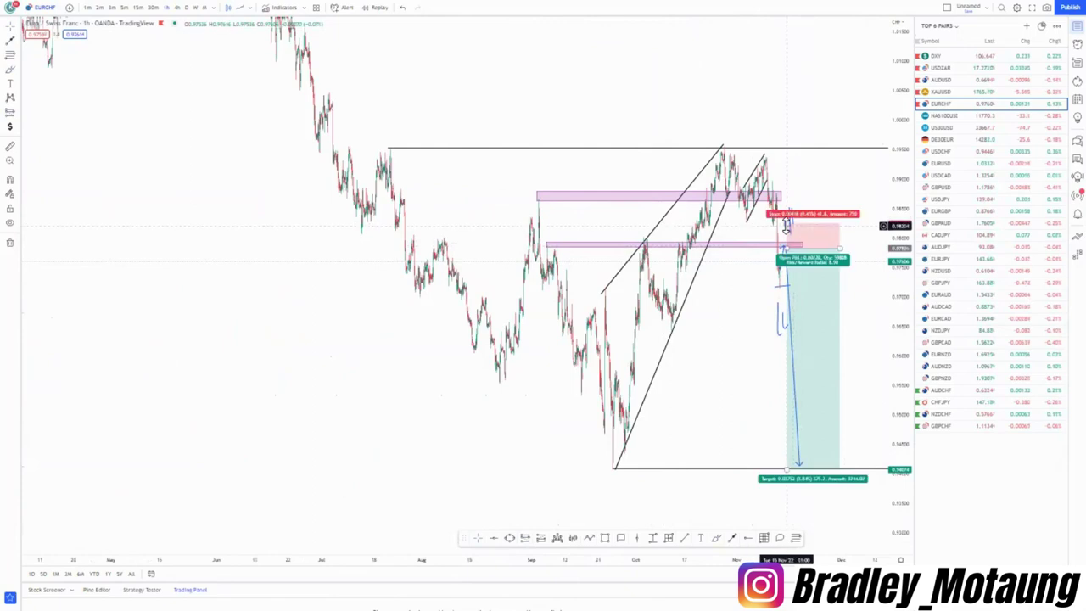
left_click(786, 225)
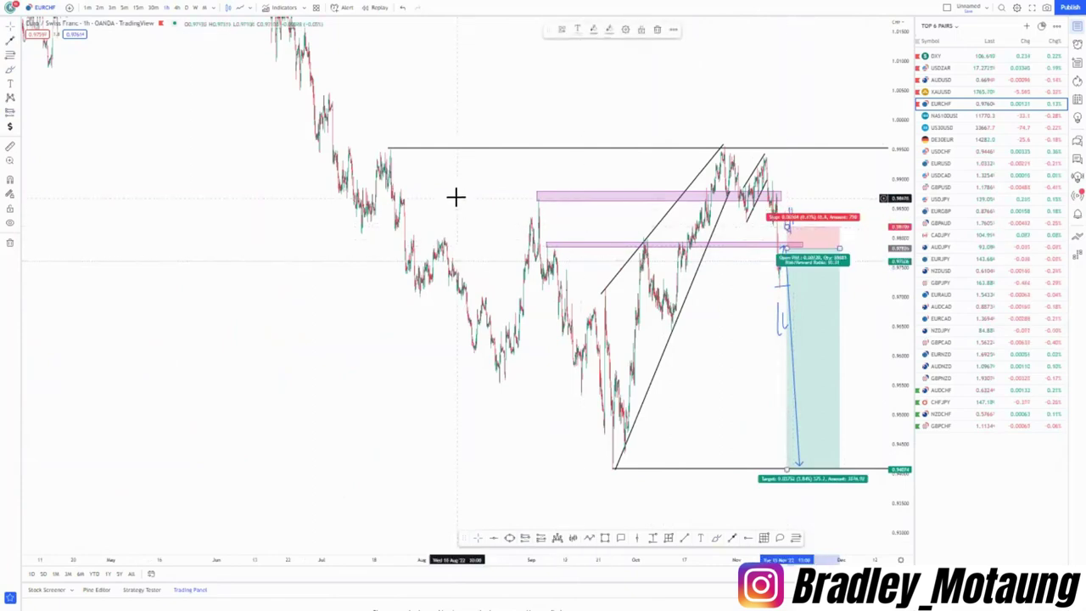